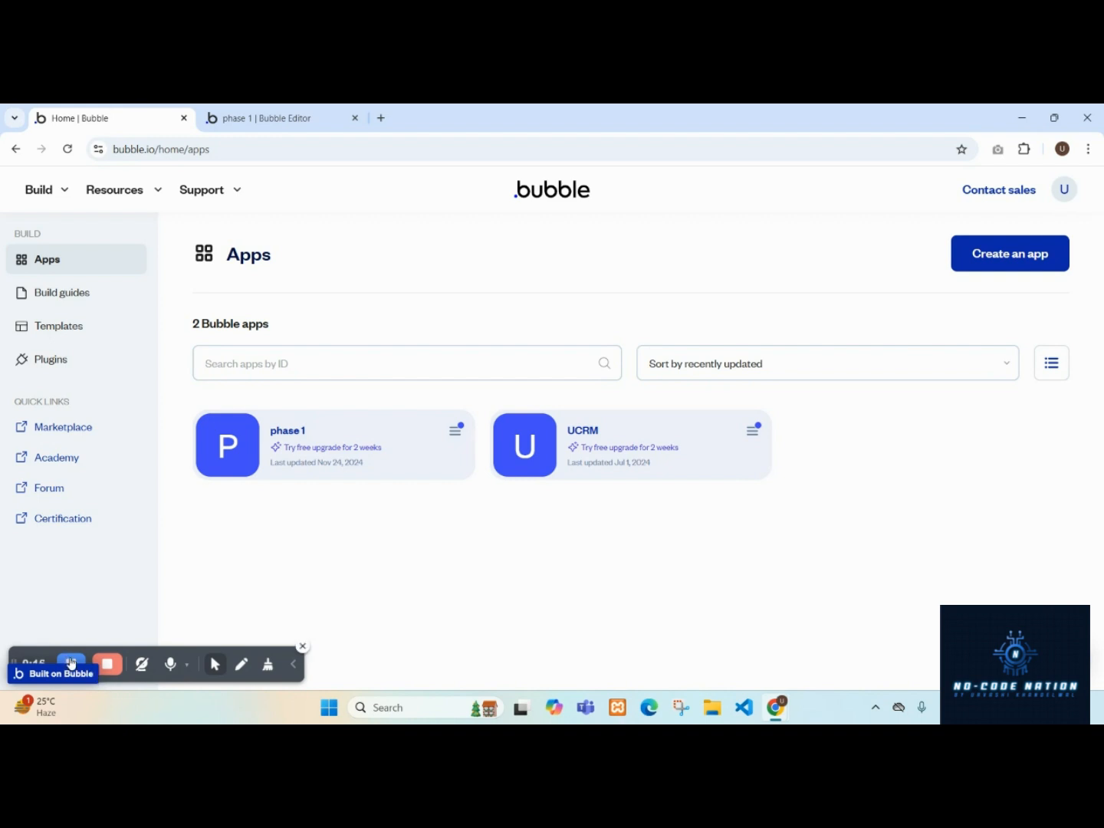
# Create a new page named Signup in the phase 1 app without cloning an existing page.
pyautogui.click(270, 118)
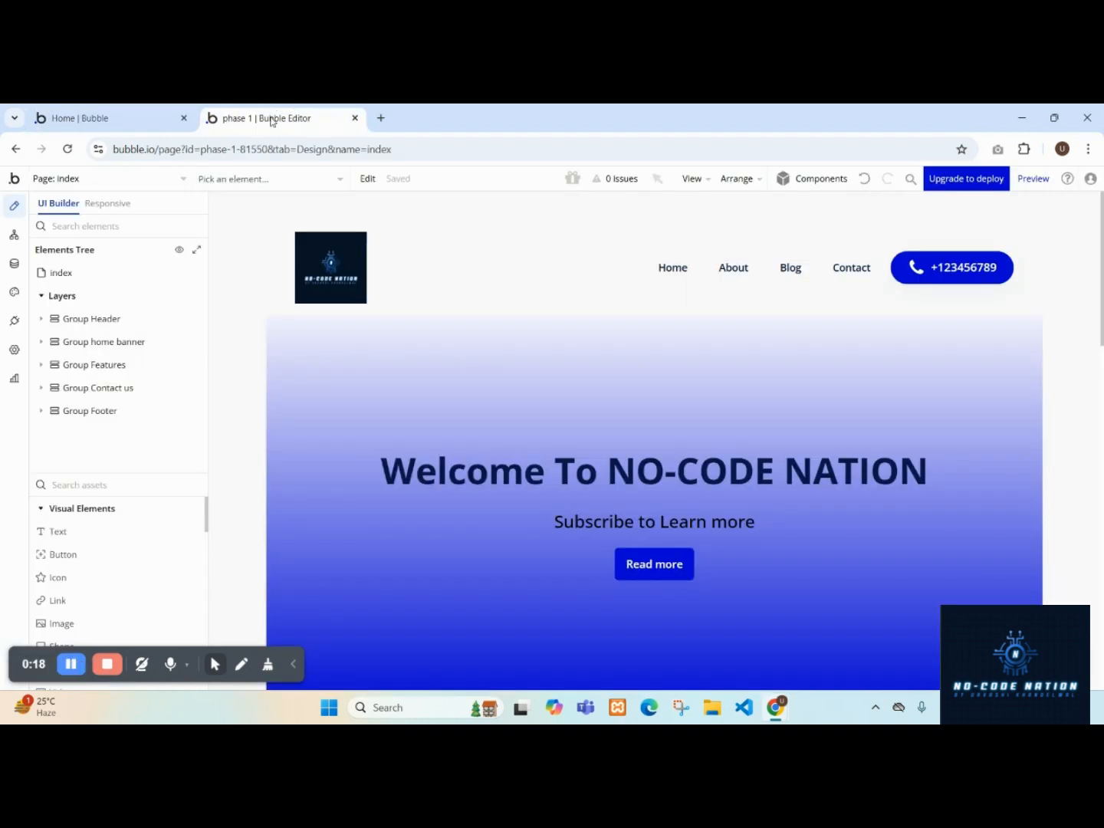
pyautogui.click(120, 183)
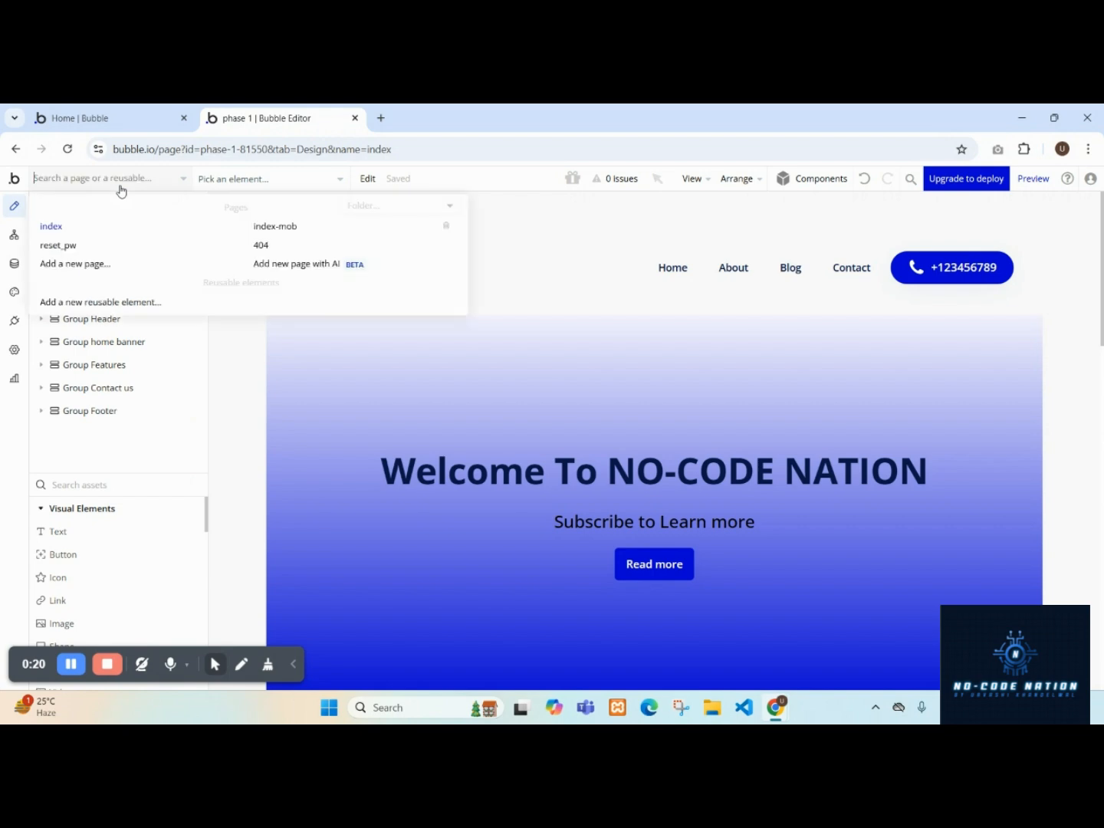
pyautogui.click(150, 265)
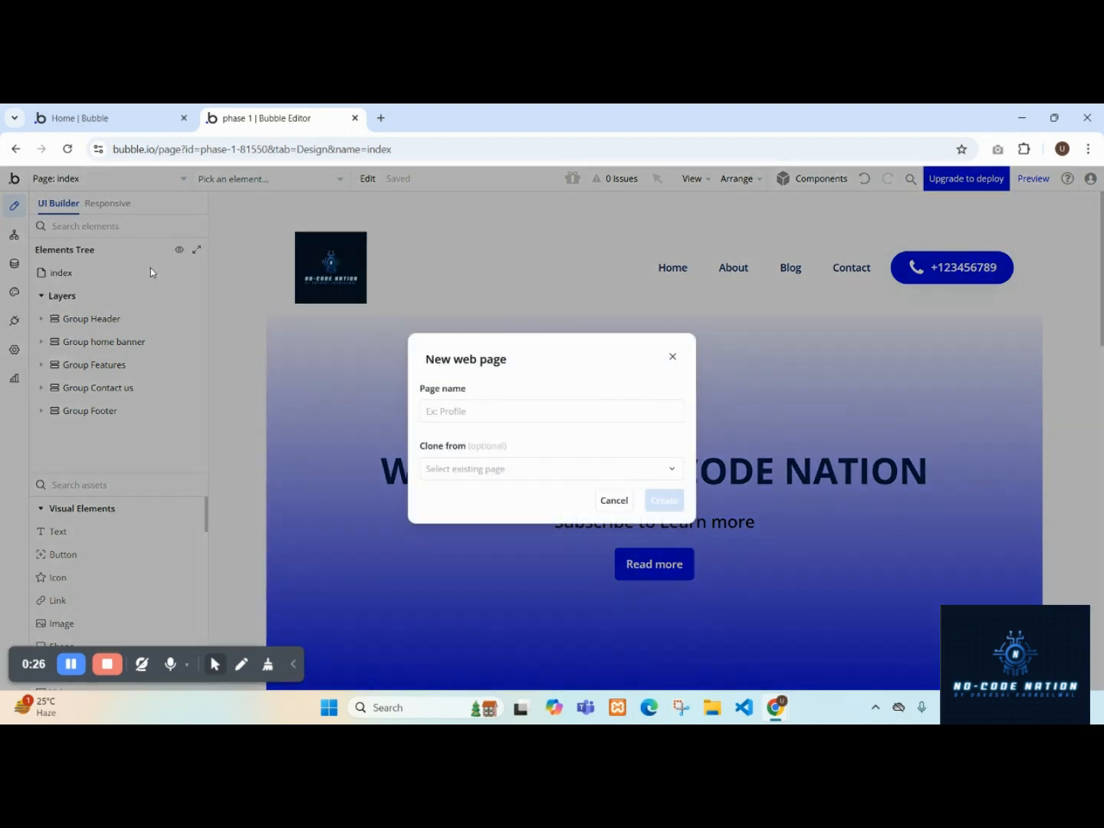
pyautogui.click(510, 414)
pyautogui.write('Signup')
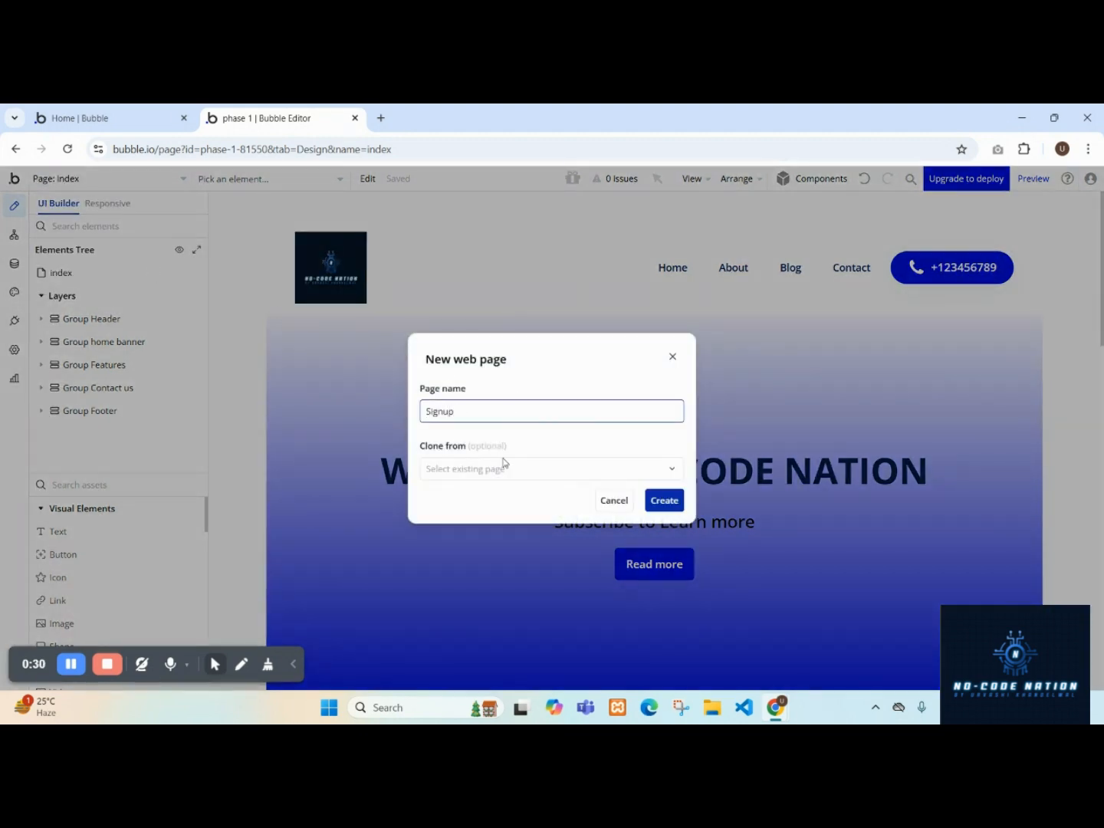
pyautogui.click(501, 466)
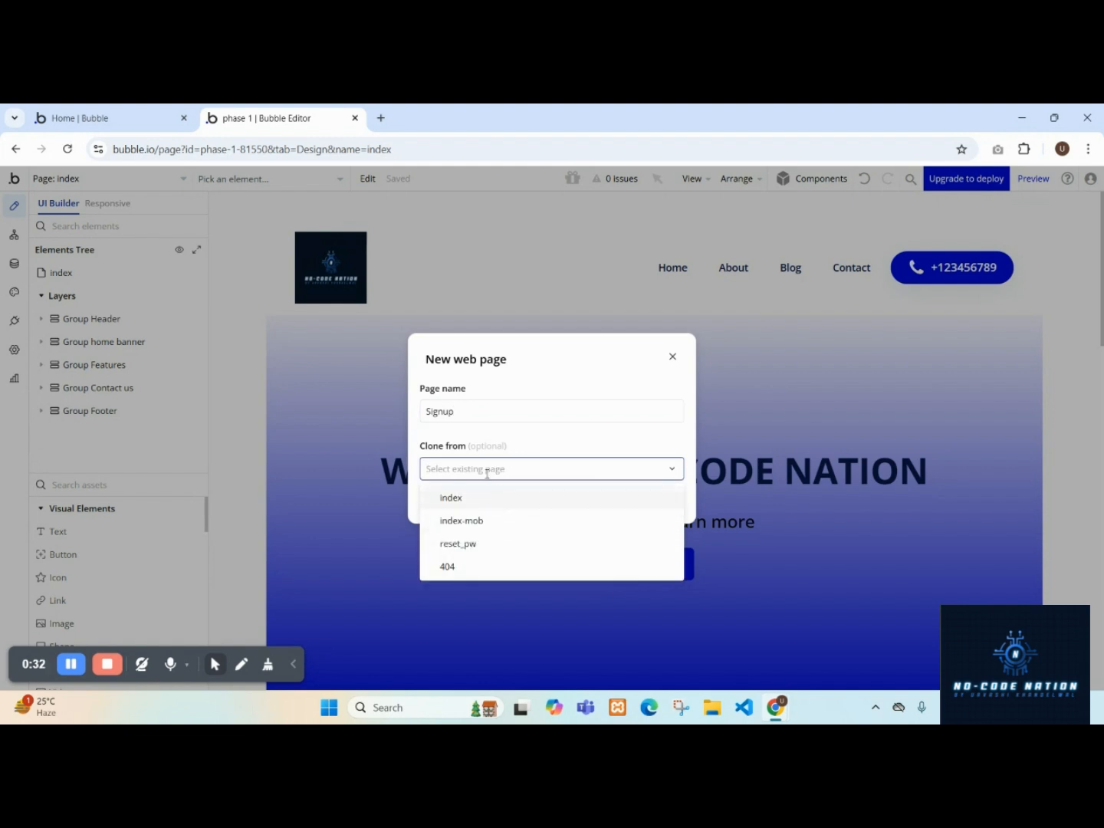
pyautogui.click(518, 450)
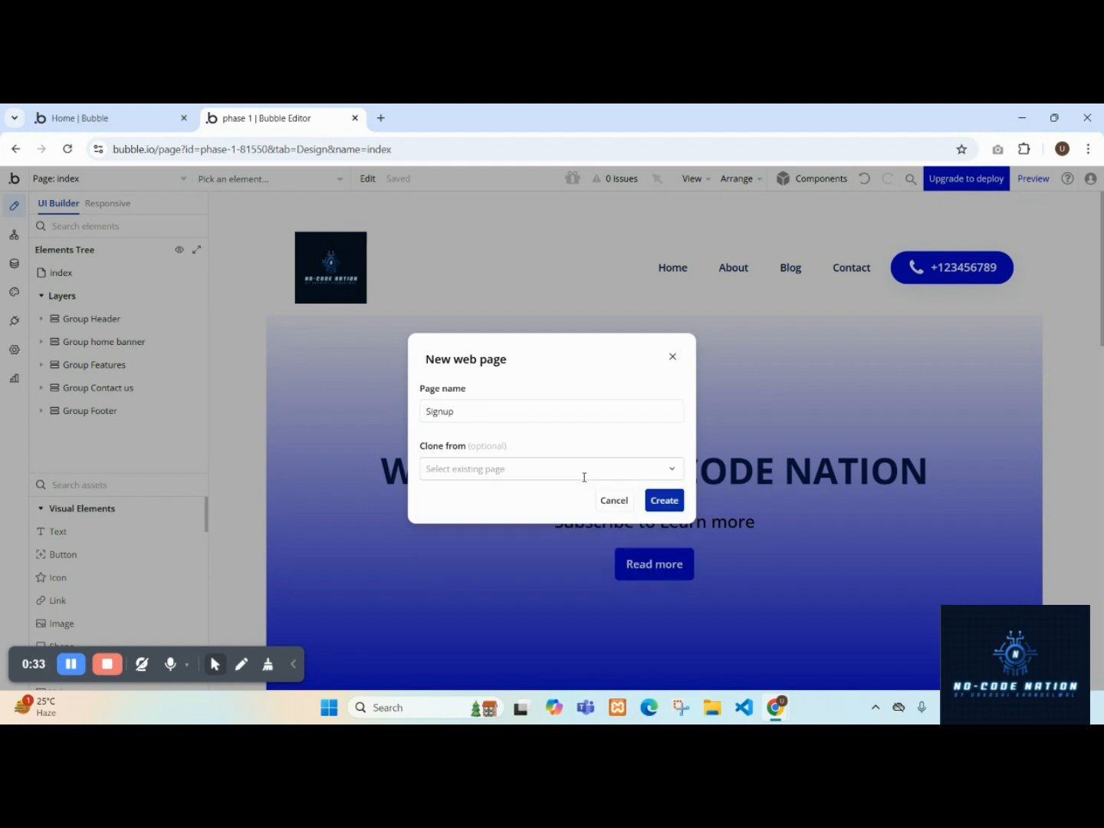
pyautogui.click(665, 502)
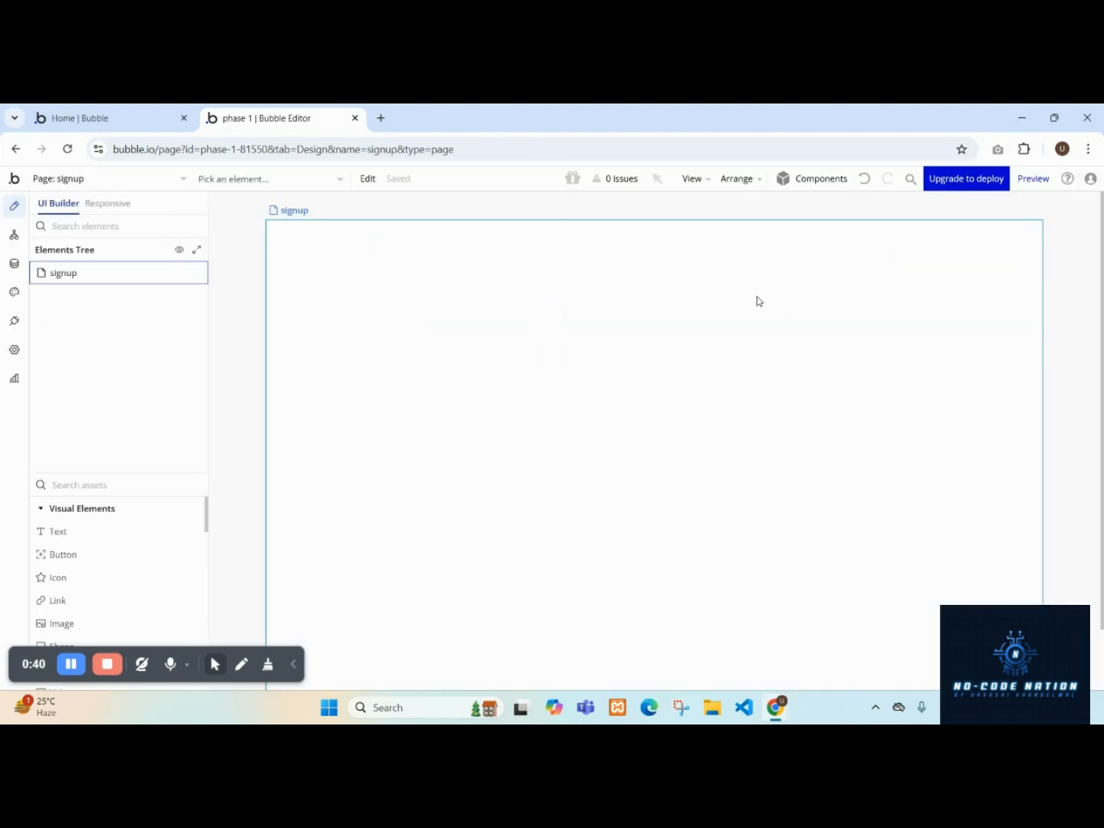
# Add the Log in form component from the Inputs & forms components onto the signup page.
pyautogui.click(831, 182)
pyautogui.scroll(-3, 910, 408)
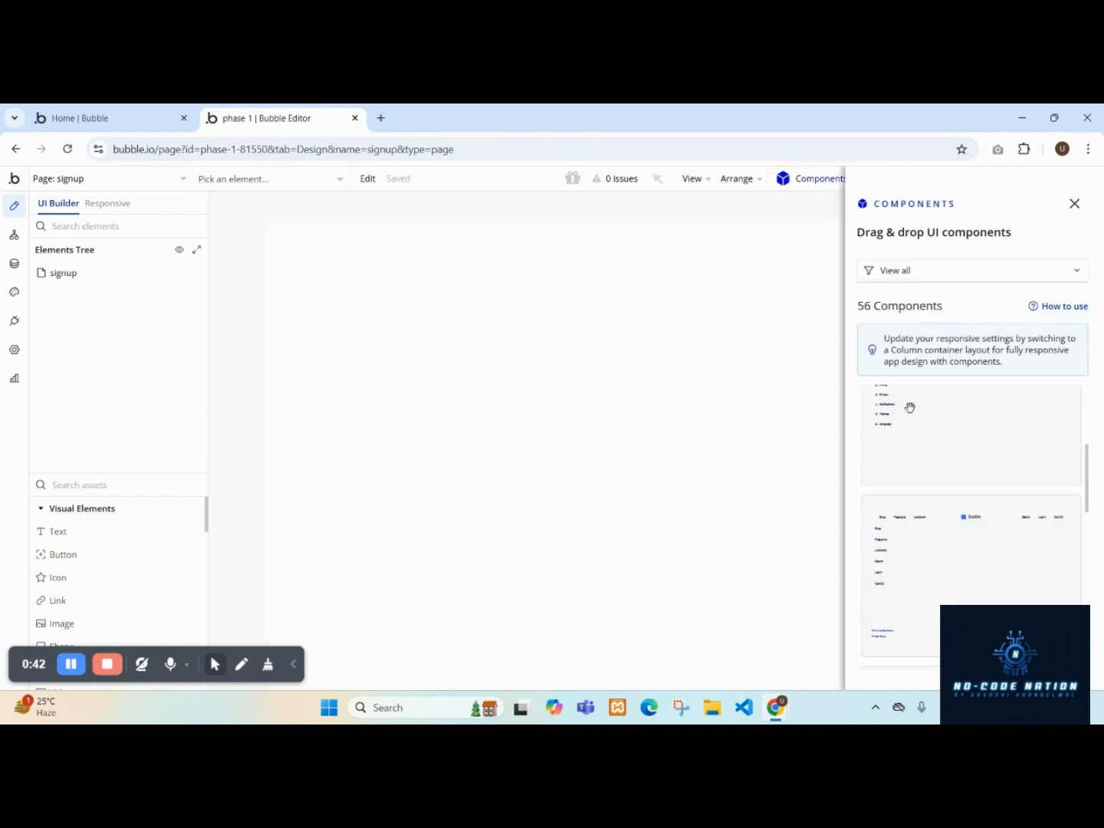
pyautogui.scroll(-9, 953, 519)
pyautogui.scroll(3, 958, 521)
pyautogui.scroll(-3, 958, 522)
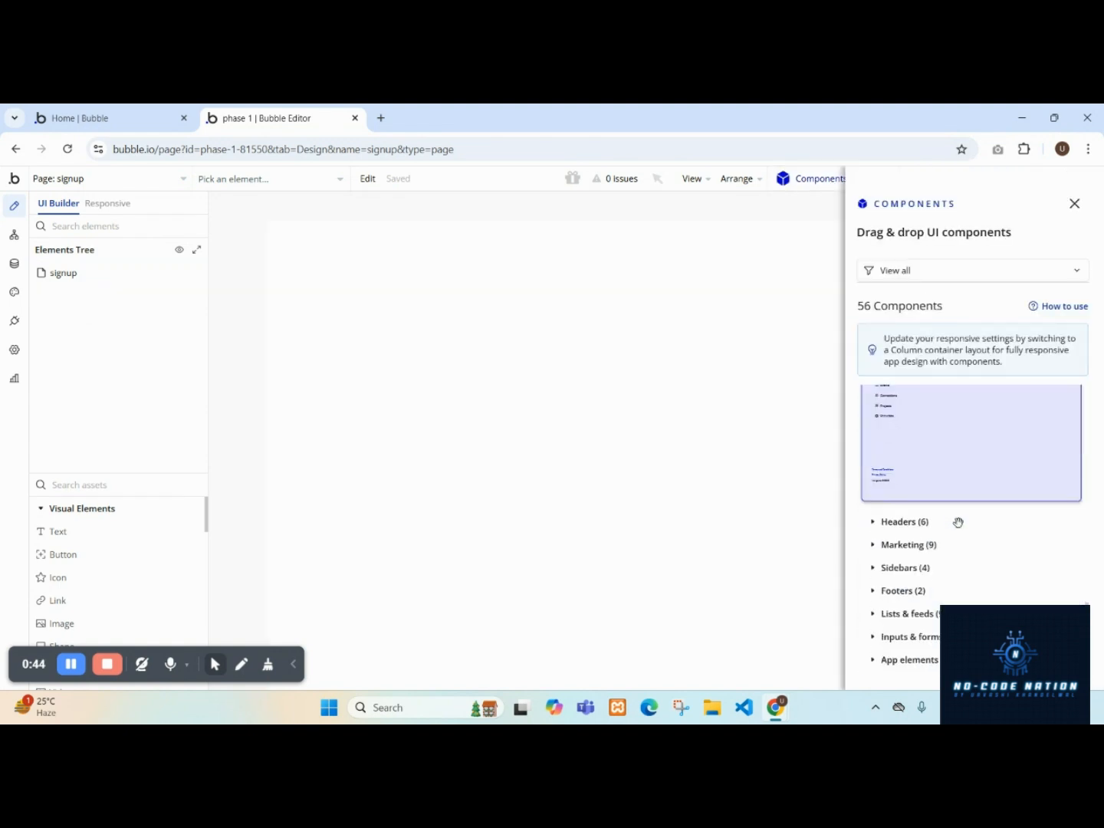
pyautogui.click(923, 642)
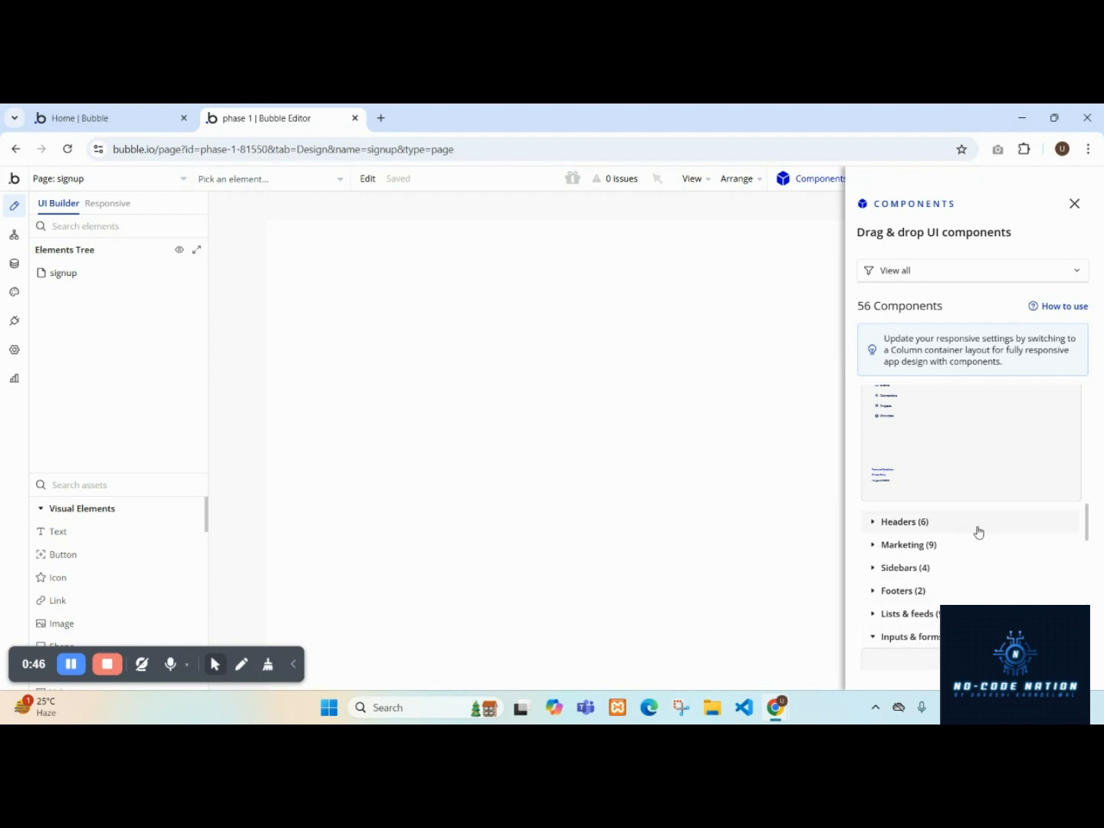
pyautogui.scroll(-4, 985, 499)
pyautogui.scroll(-5, 970, 438)
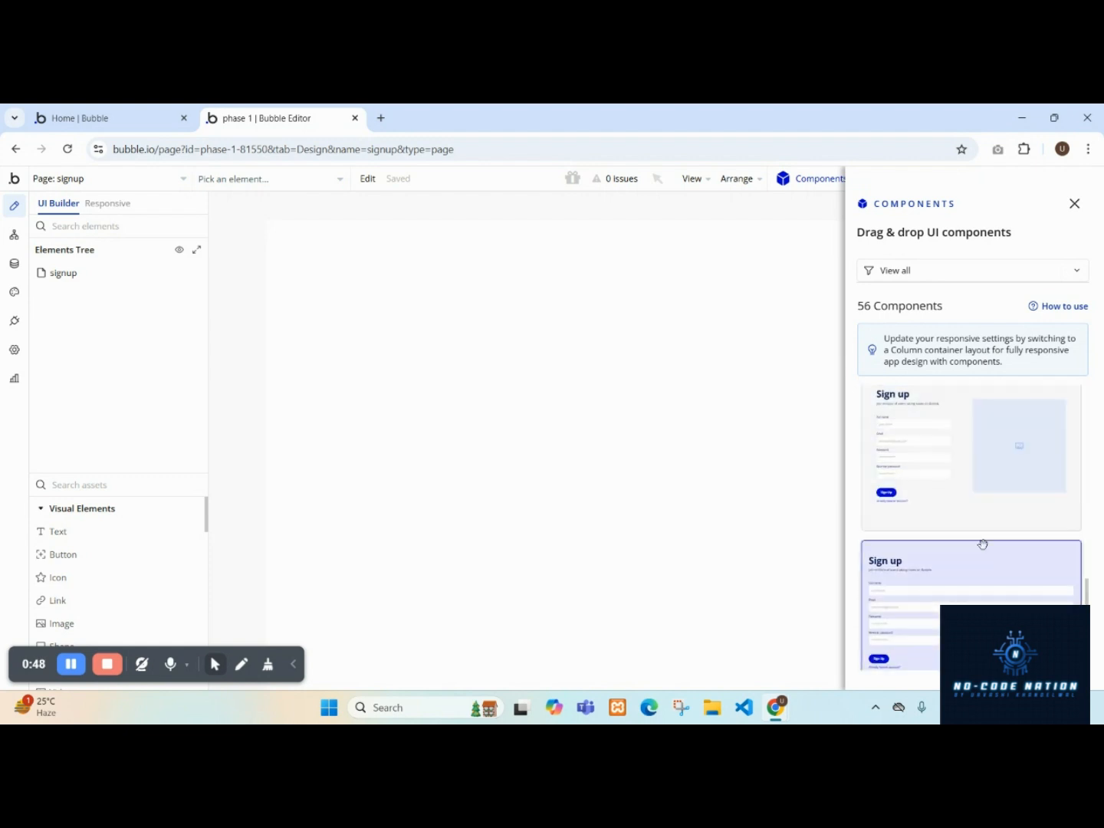
pyautogui.scroll(-3, 986, 566)
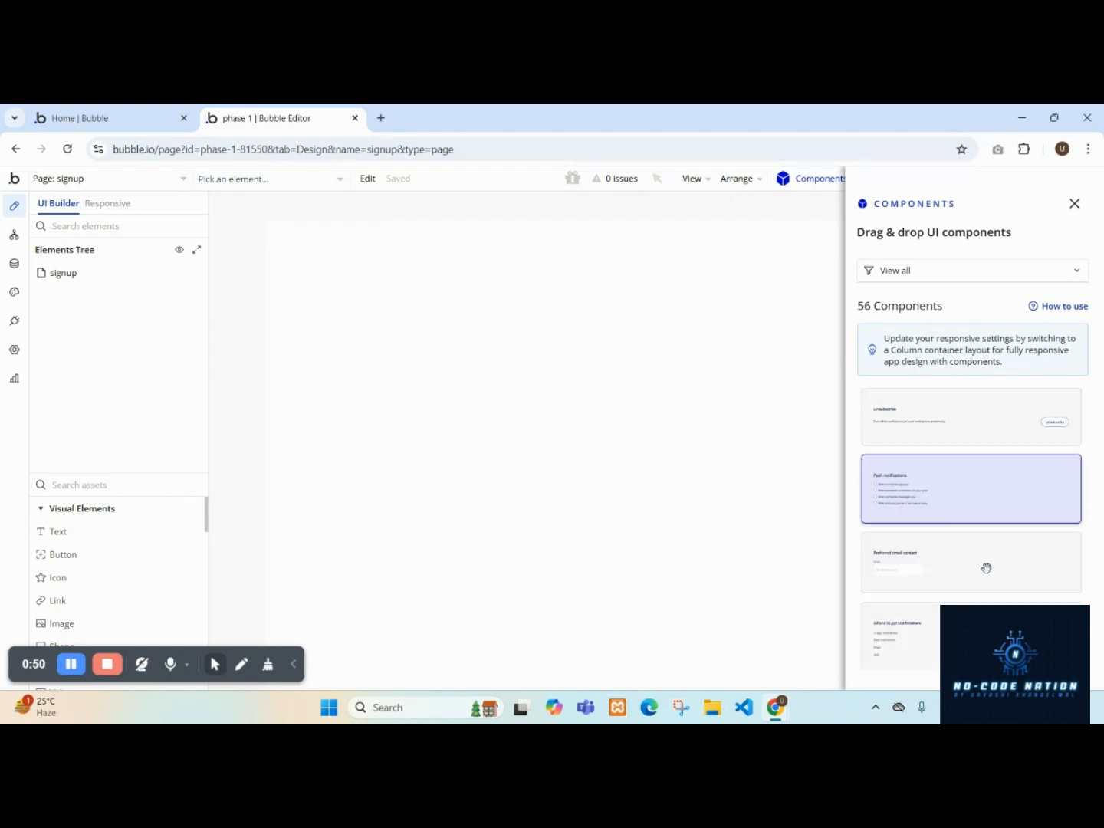
pyautogui.scroll(3, 998, 599)
pyautogui.scroll(5, 998, 599)
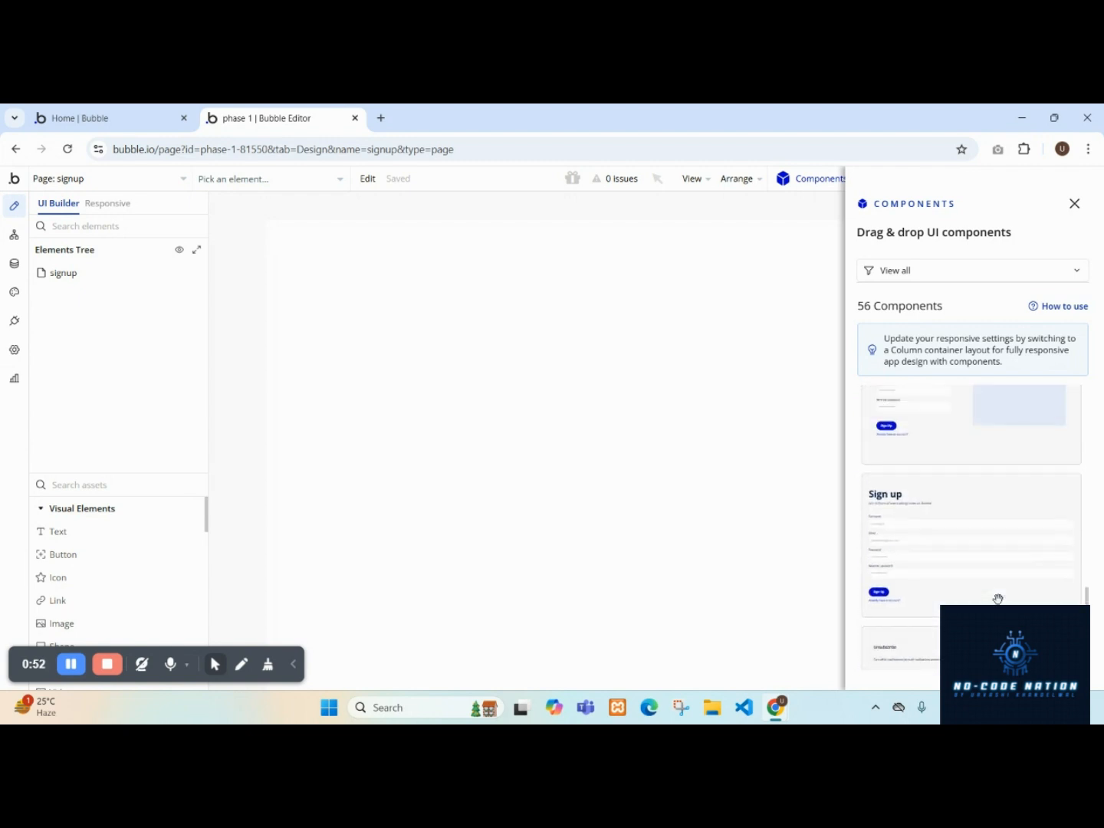
pyautogui.scroll(3, 998, 598)
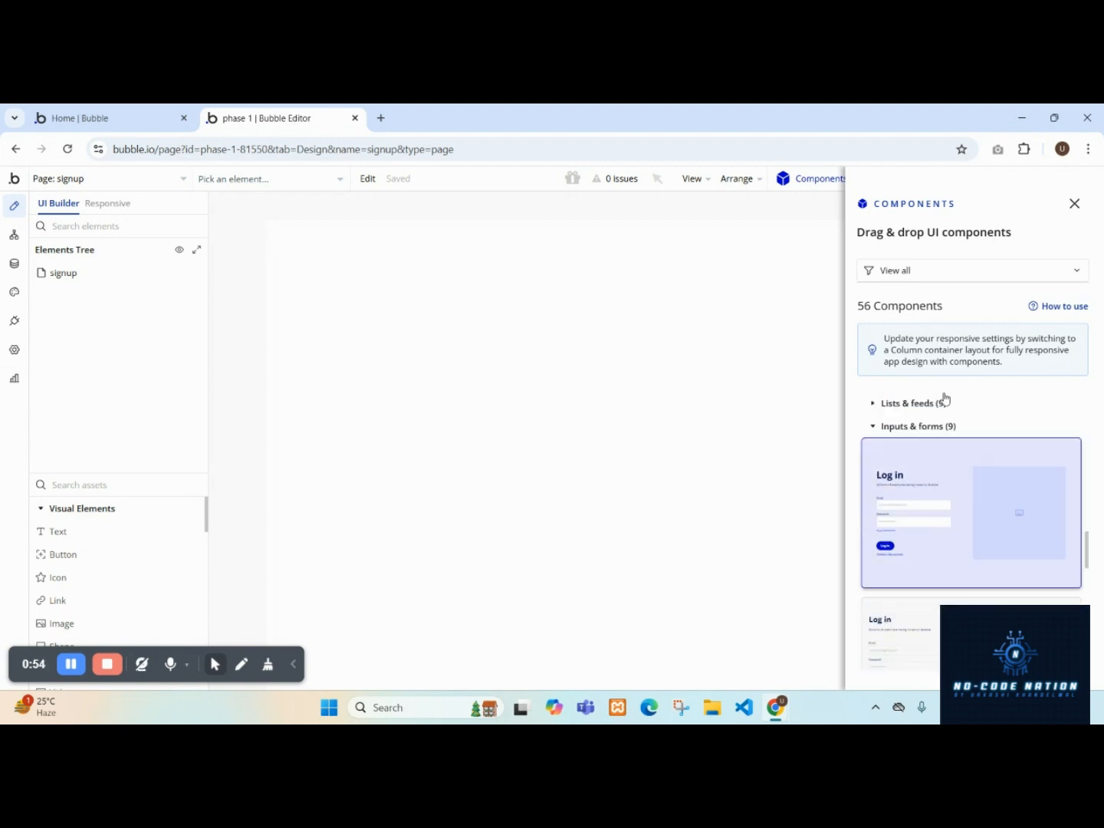
pyautogui.moveTo(948, 457); pyautogui.dragTo(503, 299)
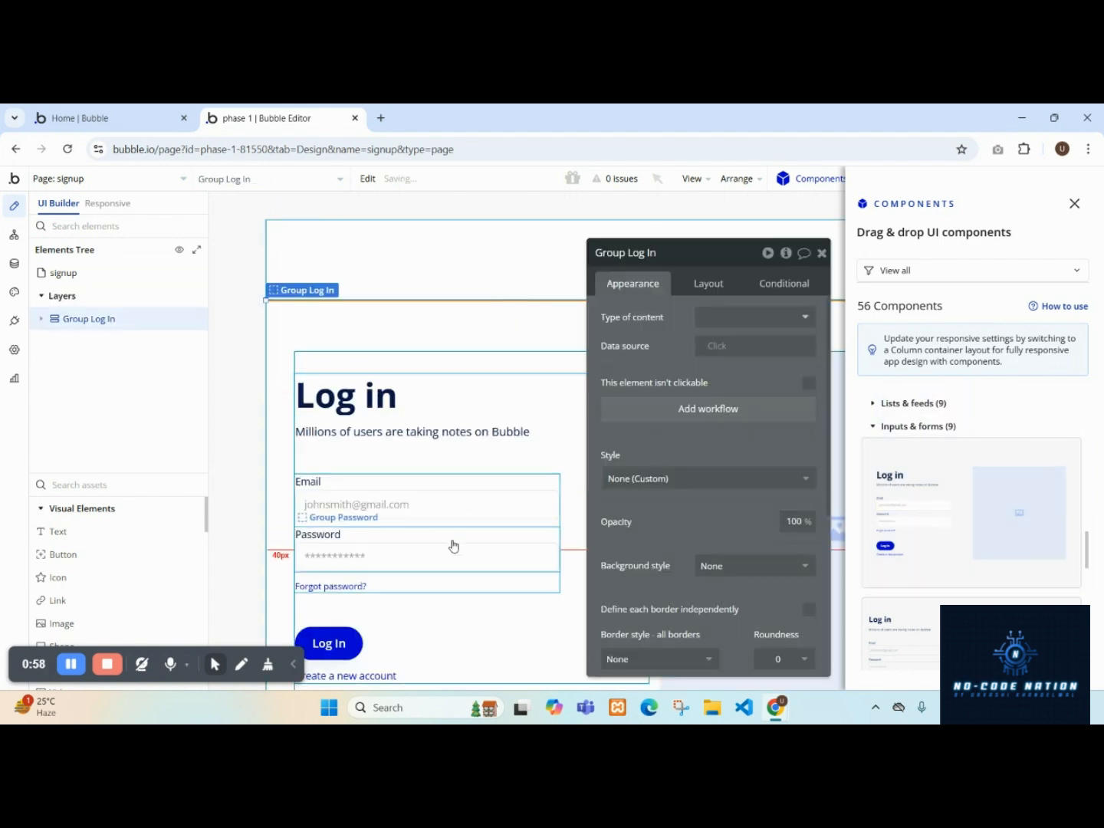
# Inspect the form's email input, password input and Log in button, and close the components panel.
pyautogui.click(419, 509)
pyautogui.click(411, 558)
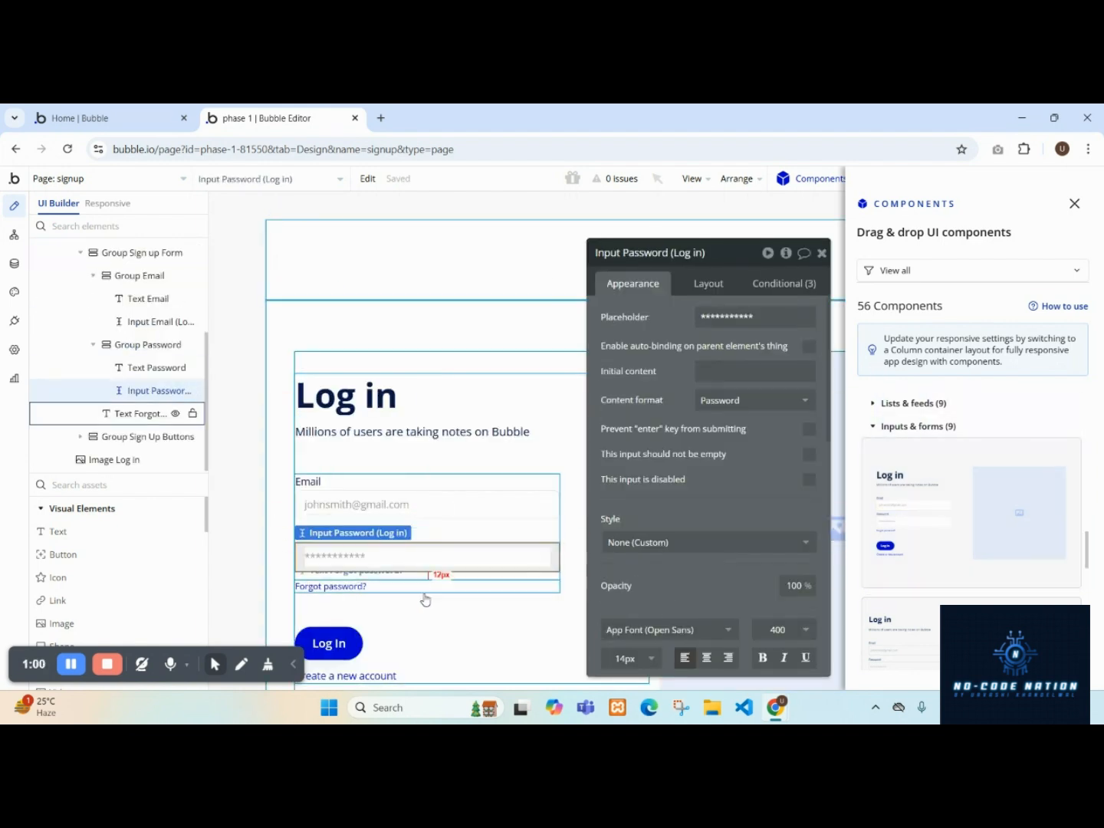
pyautogui.click(330, 641)
pyautogui.click(383, 553)
pyautogui.click(395, 503)
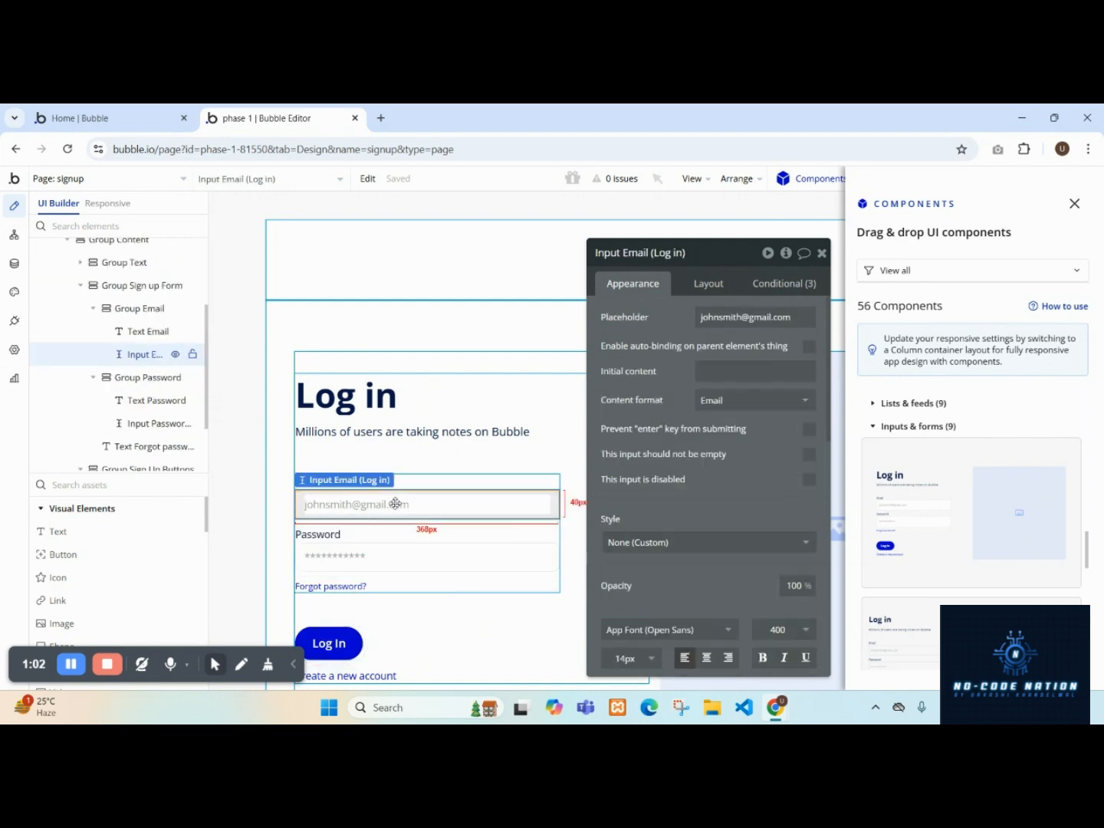
pyautogui.click(1073, 204)
pyautogui.moveTo(721, 266); pyautogui.dragTo(968, 252)
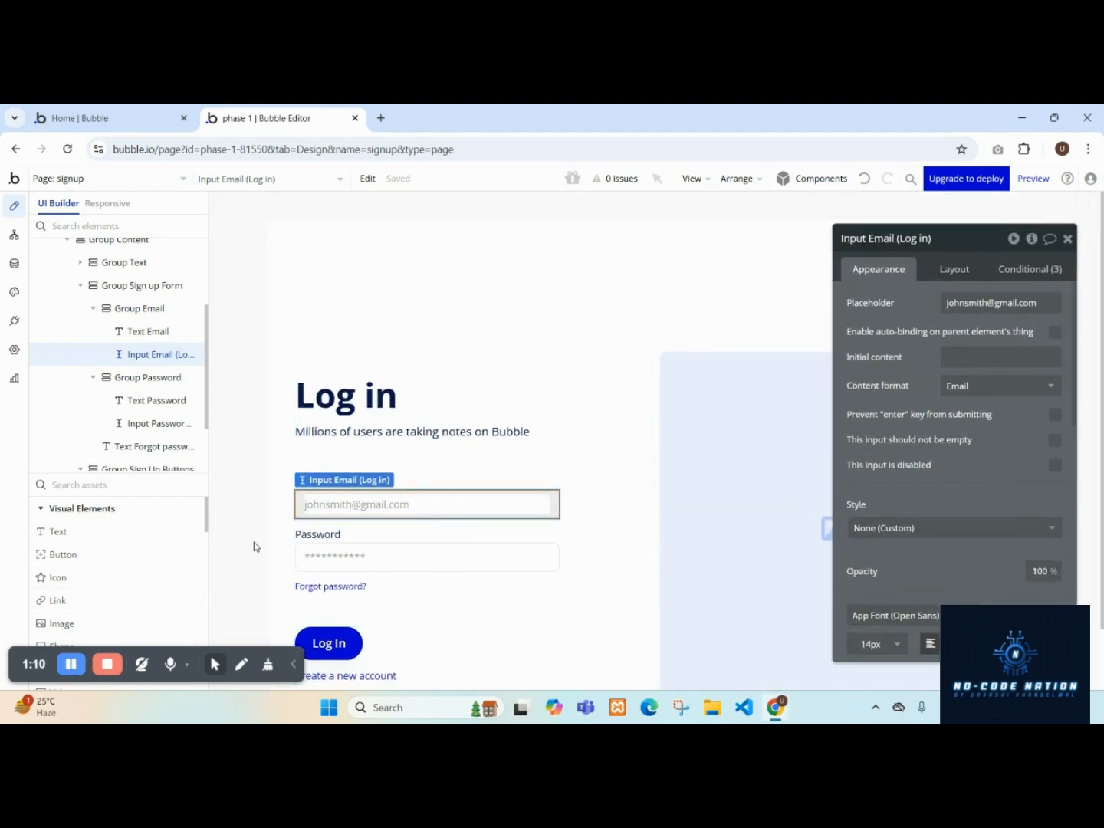
# Delete the Group Margins element of the added form.
pyautogui.click(645, 335)
pyautogui.rightClick(641, 365)
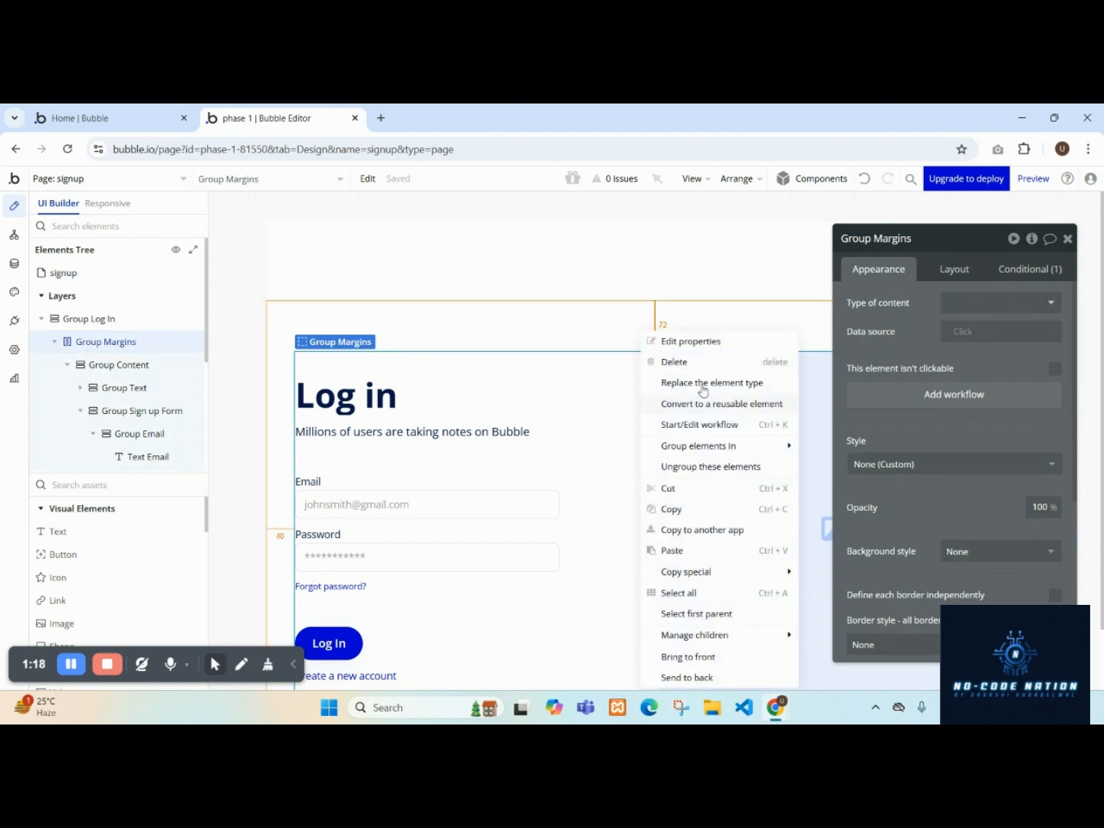
pyautogui.click(693, 363)
pyautogui.click(524, 275)
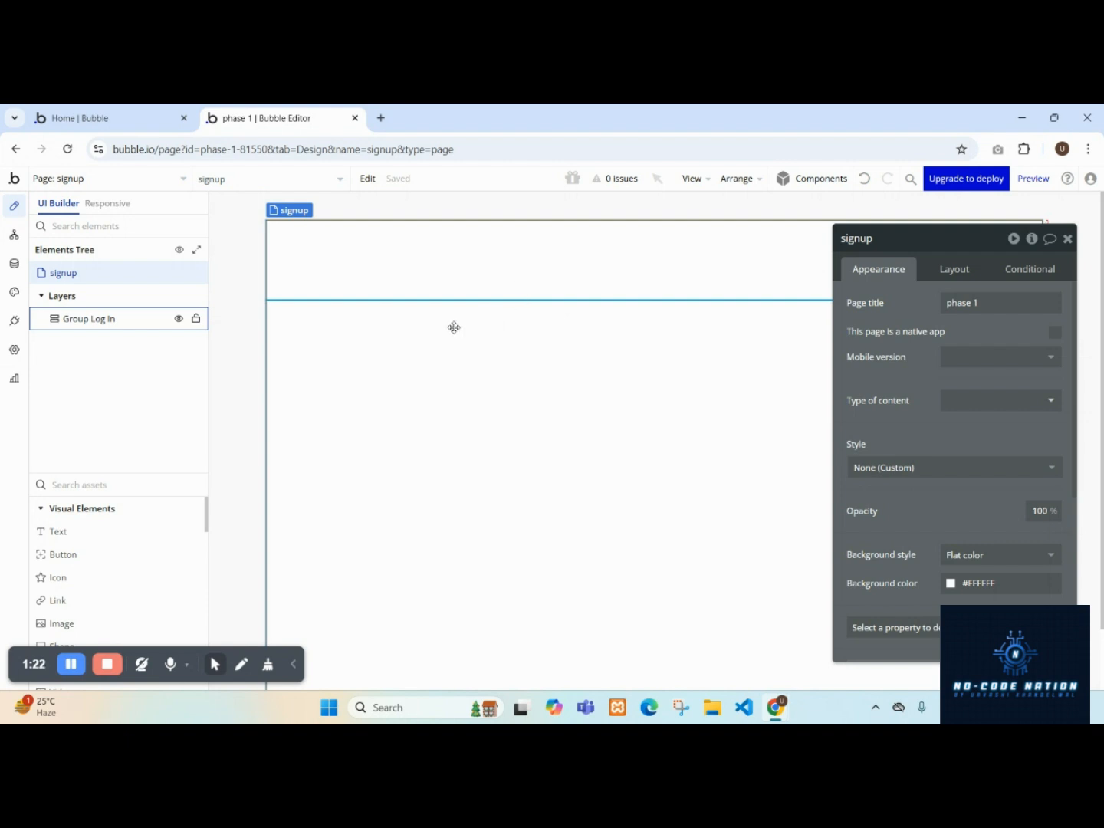
# Delete the Group Log In element from the signup page.
pyautogui.rightClick(112, 321)
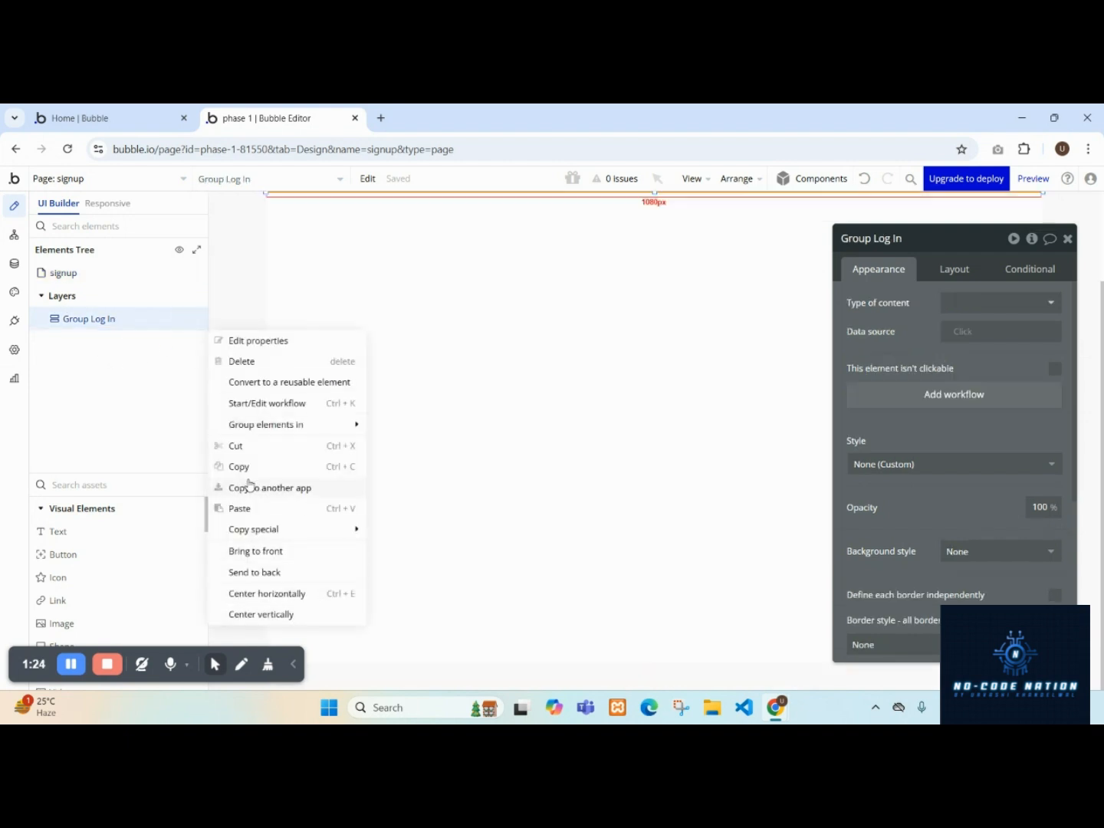
pyautogui.click(257, 367)
pyautogui.click(521, 328)
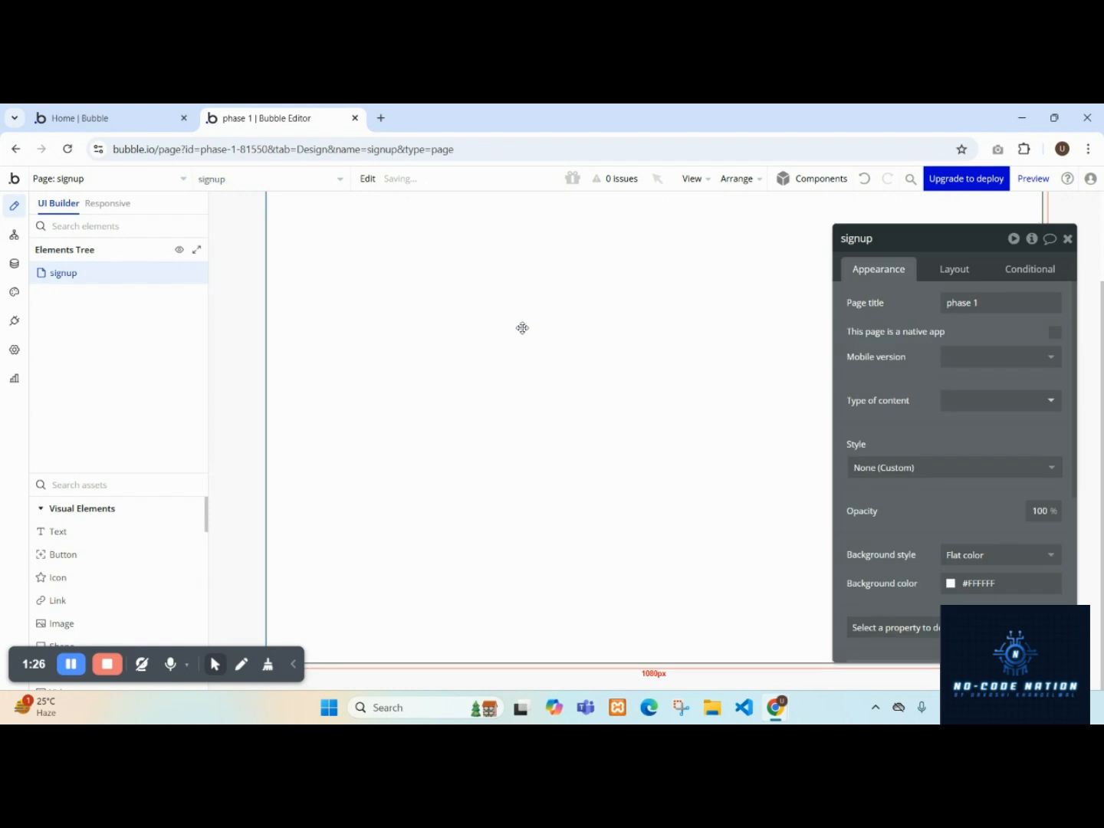
# Change the signup page's container layout from Fixed to Column.
pyautogui.click(954, 268)
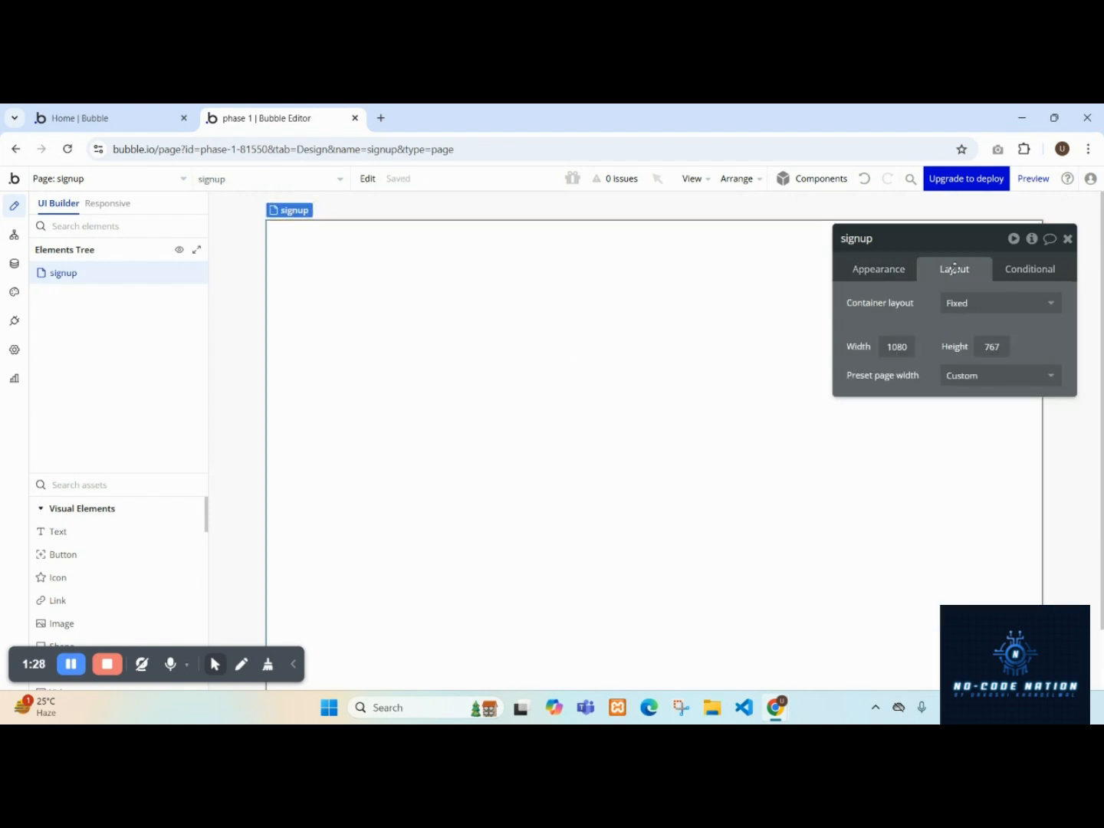
pyautogui.click(999, 303)
pyautogui.click(963, 413)
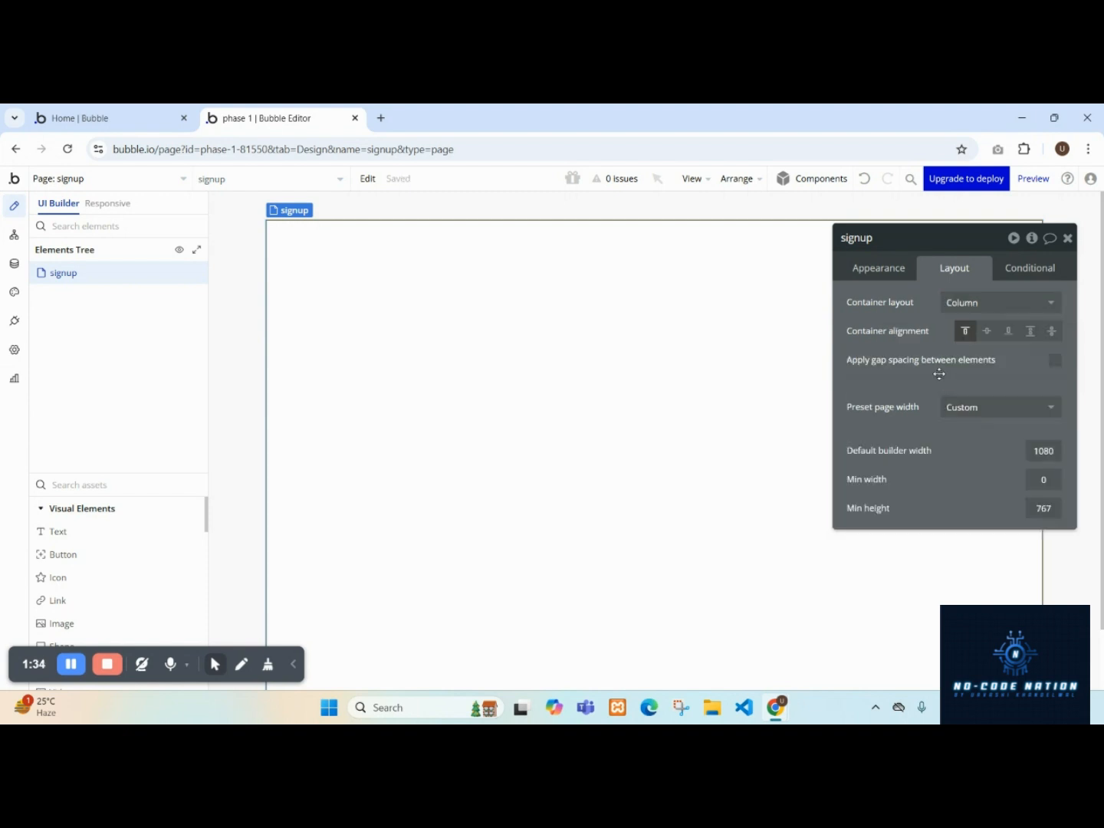
pyautogui.click(883, 271)
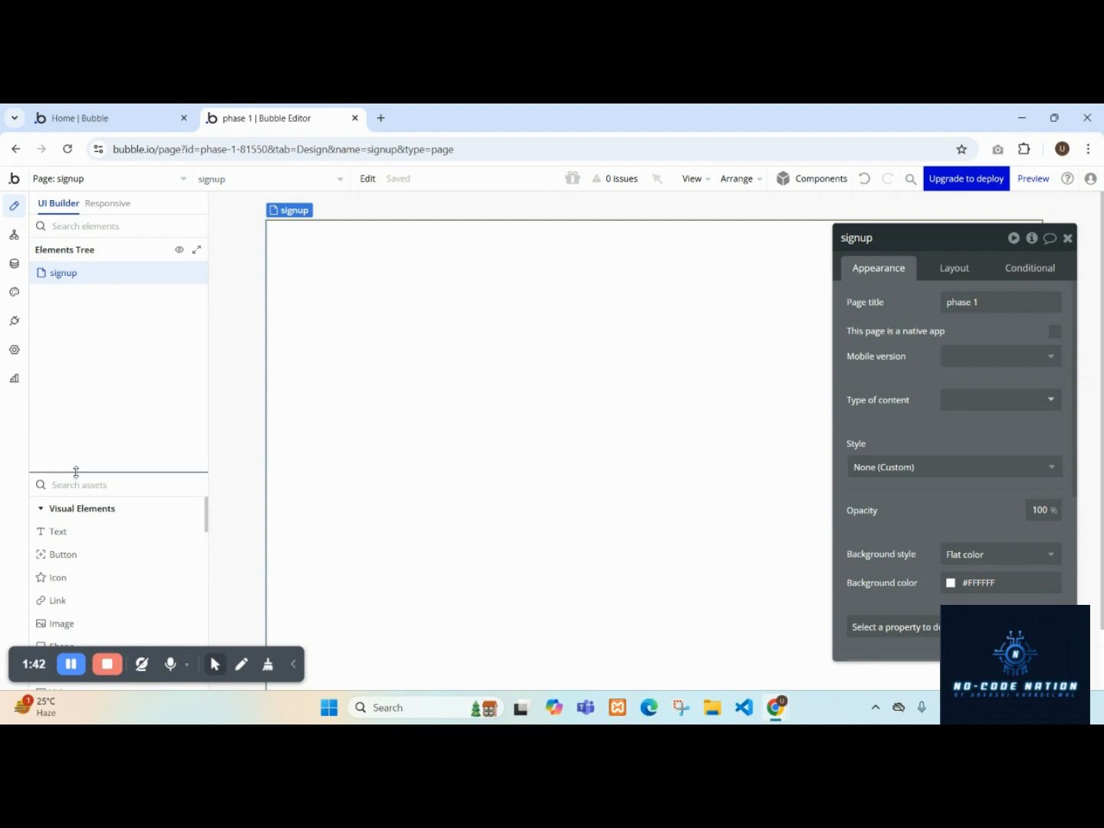
# Search the elements for 'in' and add an Input element to the signup page.
pyautogui.moveTo(75, 469); pyautogui.dragTo(99, 330)
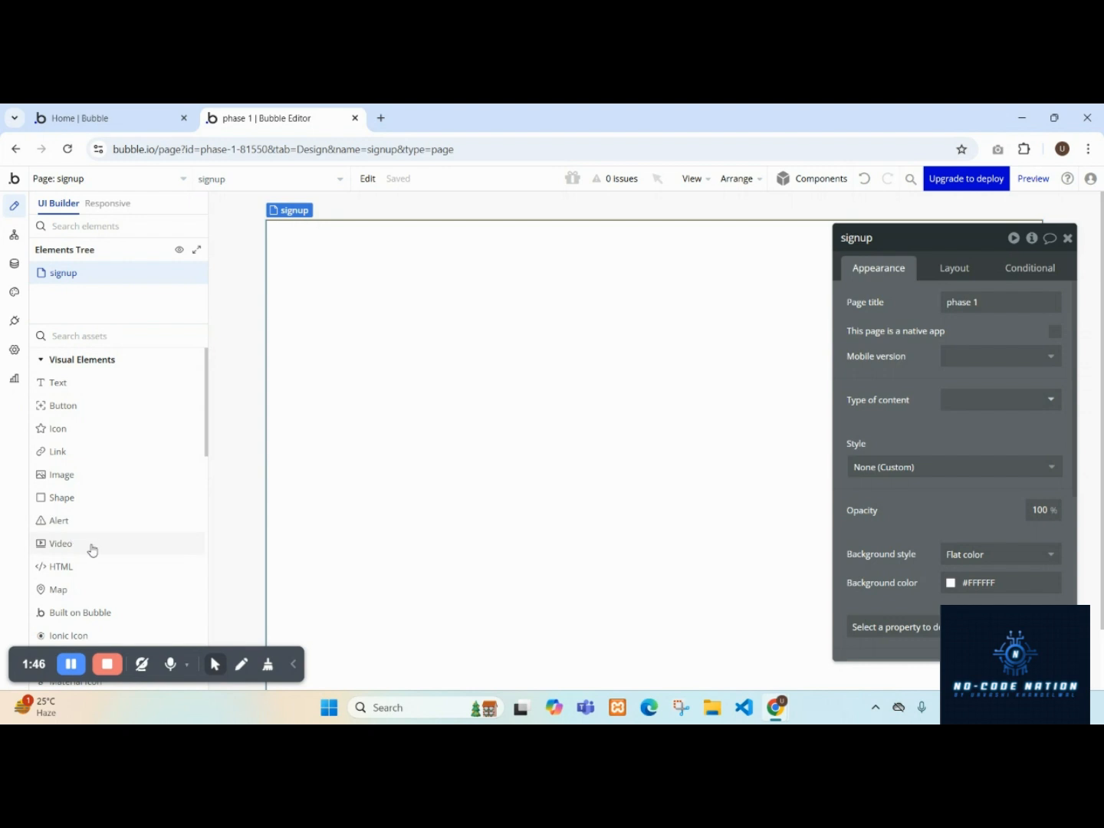
pyautogui.scroll(-2, 85, 537)
pyautogui.write('in')
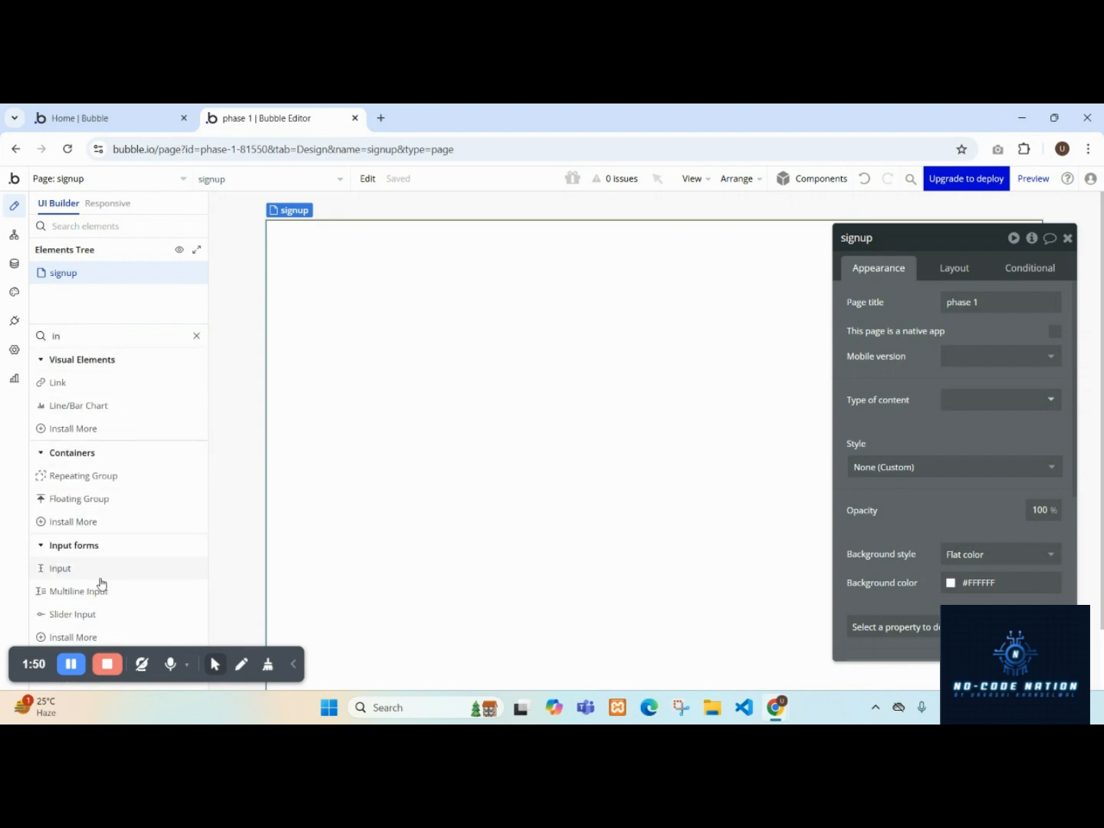
pyautogui.moveTo(100, 576); pyautogui.dragTo(536, 376)
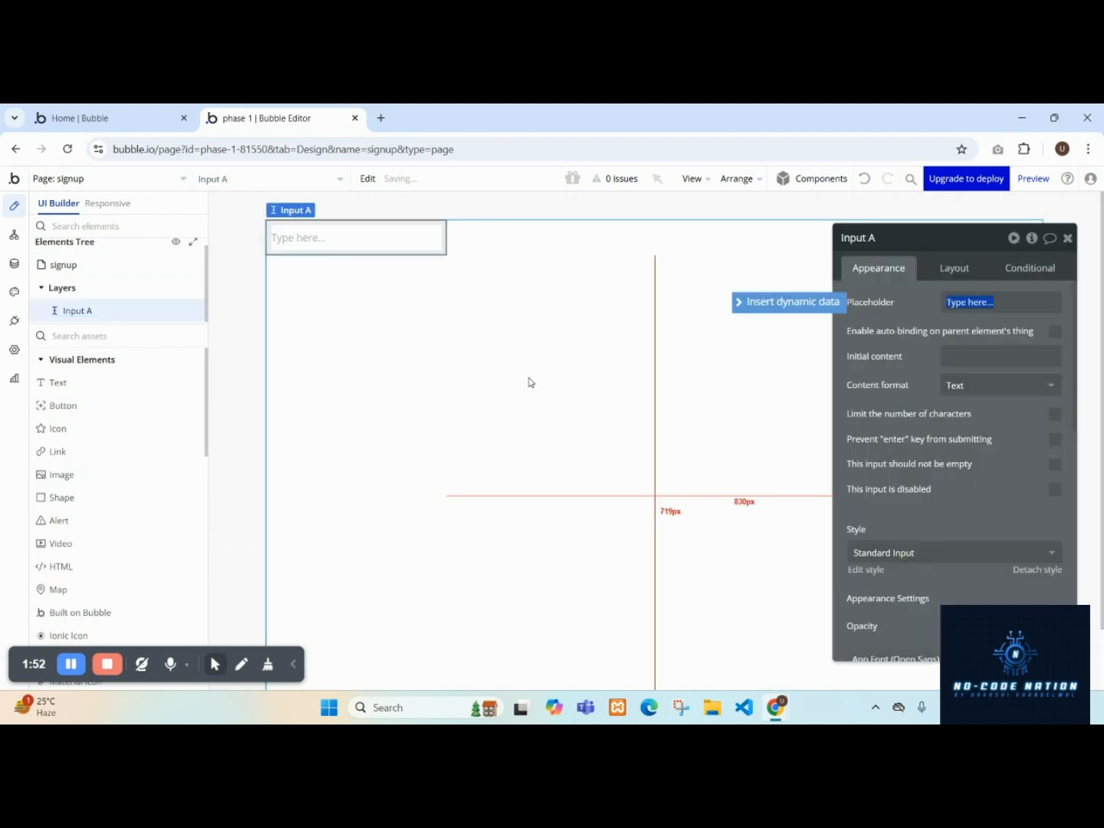
# Center Input A horizontally within the page's column layout.
pyautogui.click(942, 268)
pyautogui.click(1024, 388)
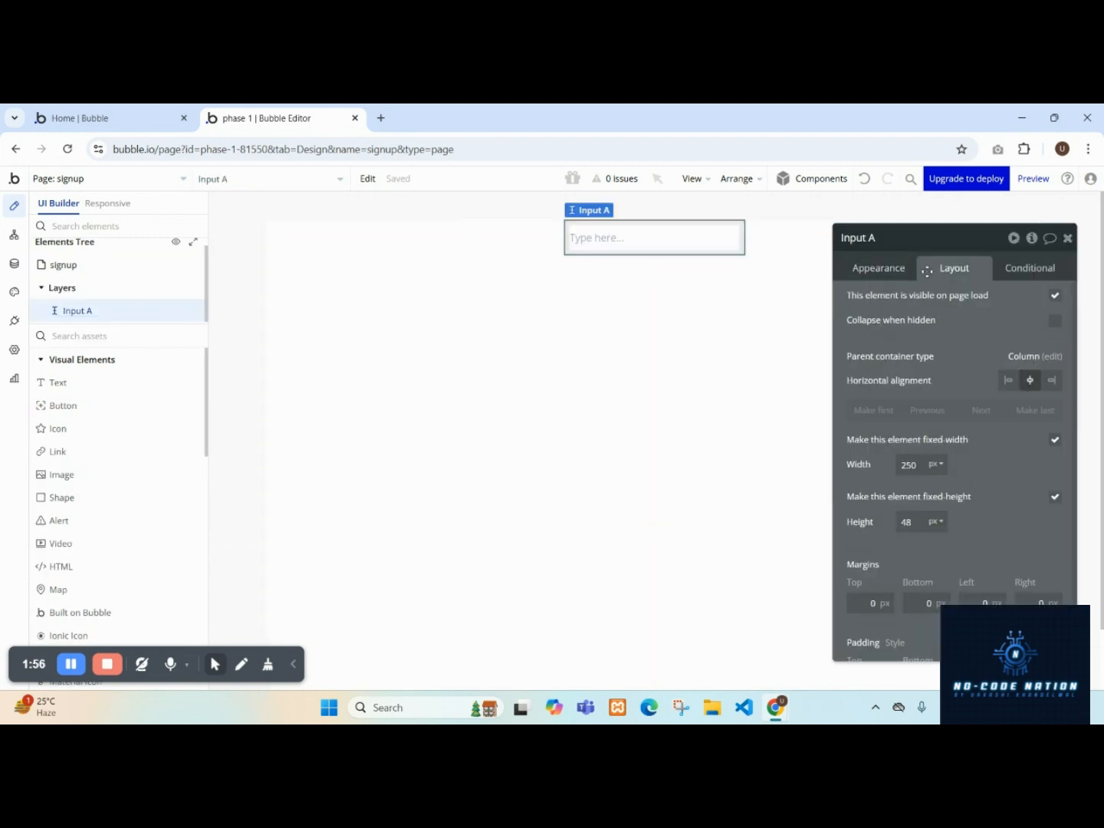
# Enable gap spacing between elements in the signup page's layout settings.
pyautogui.click(493, 321)
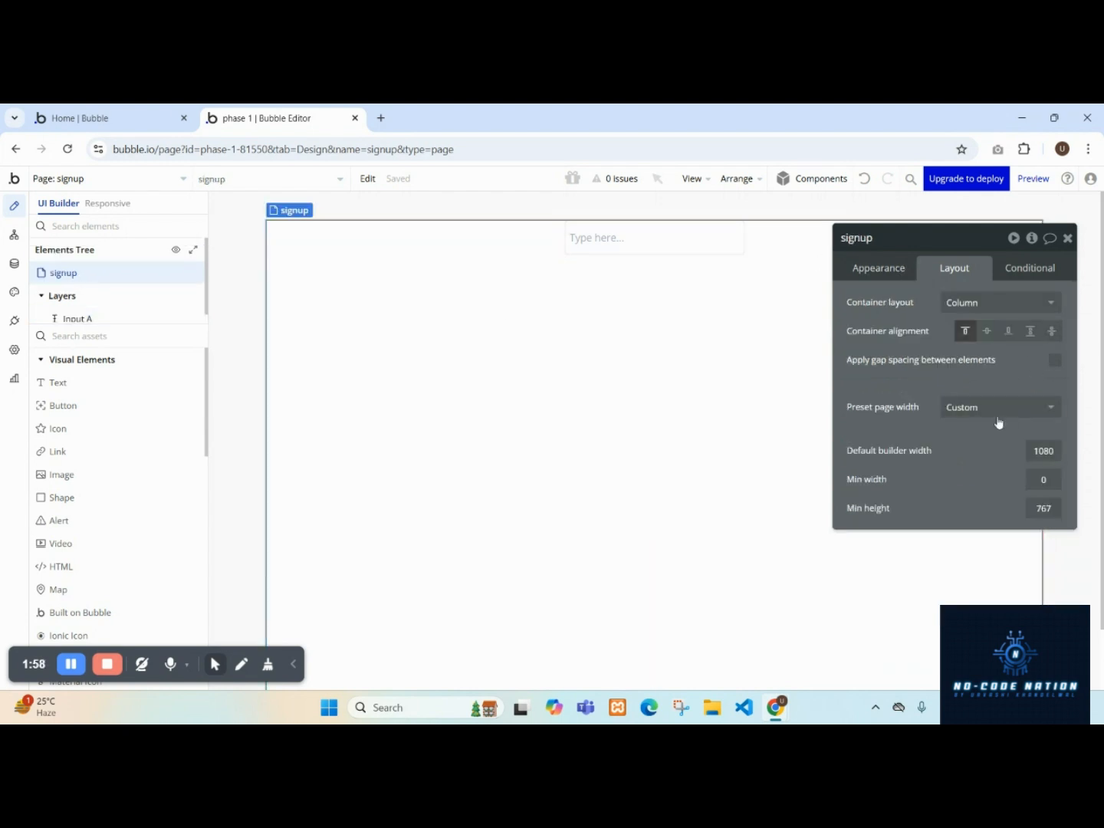
pyautogui.click(871, 268)
pyautogui.scroll(-3, 929, 364)
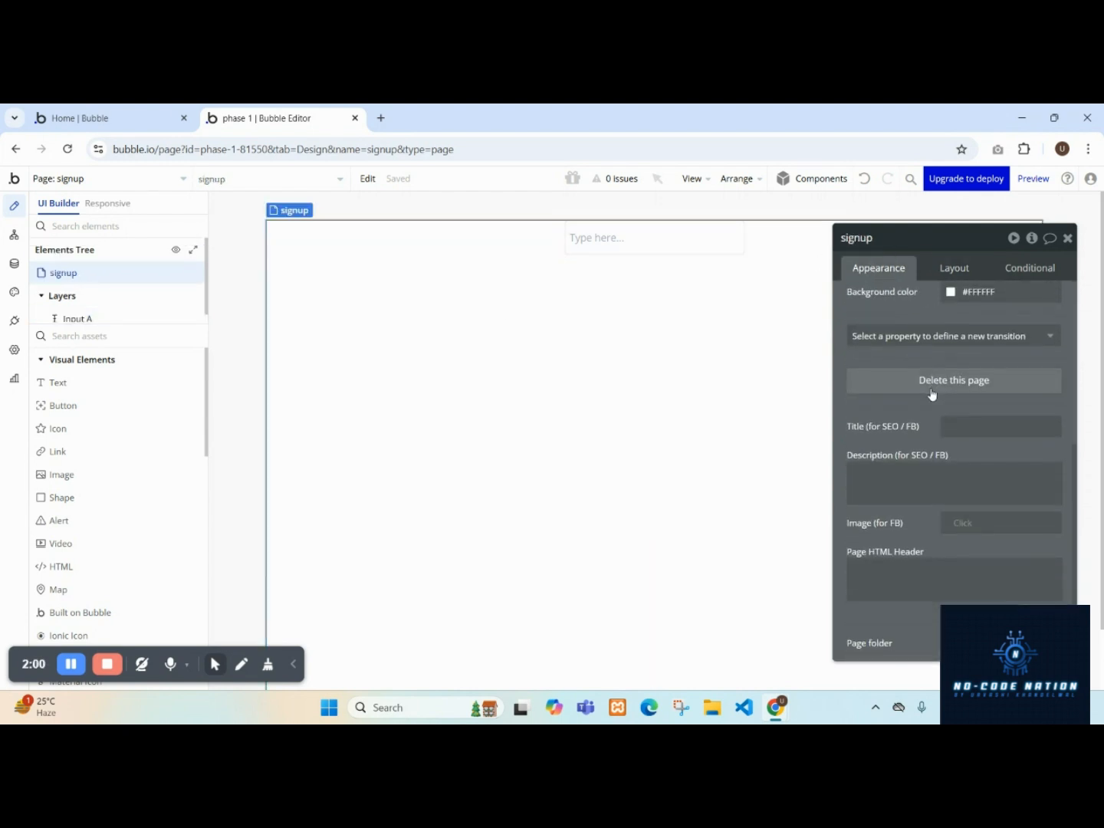
pyautogui.click(935, 269)
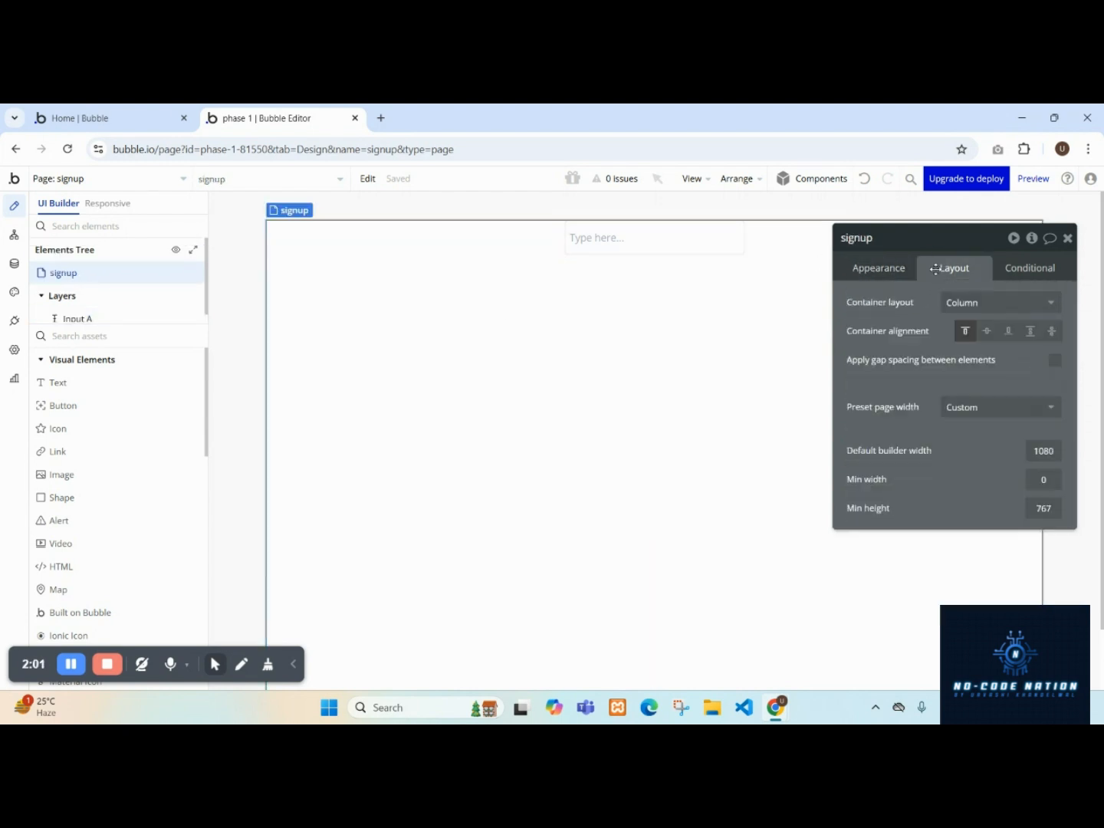
pyautogui.click(623, 251)
pyautogui.click(501, 246)
pyautogui.click(1055, 360)
pyautogui.click(1042, 384)
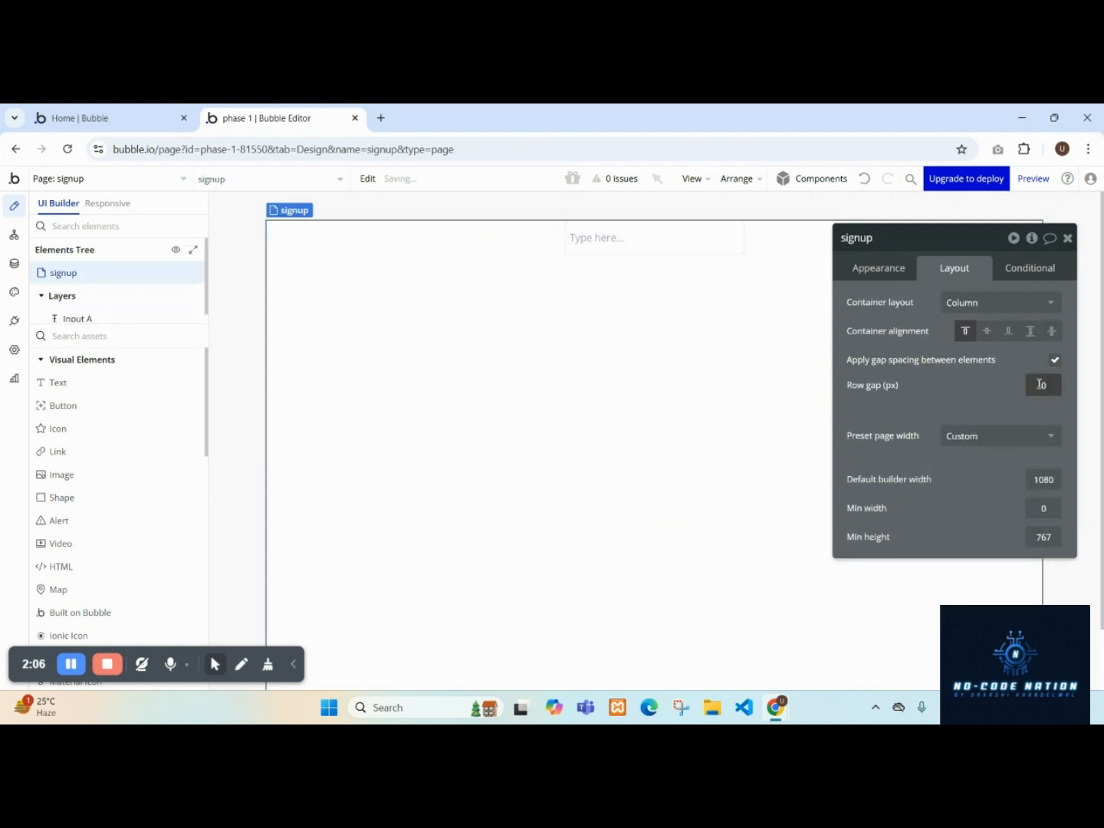
pyautogui.click(972, 388)
pyautogui.click(879, 267)
pyautogui.scroll(-1, 928, 394)
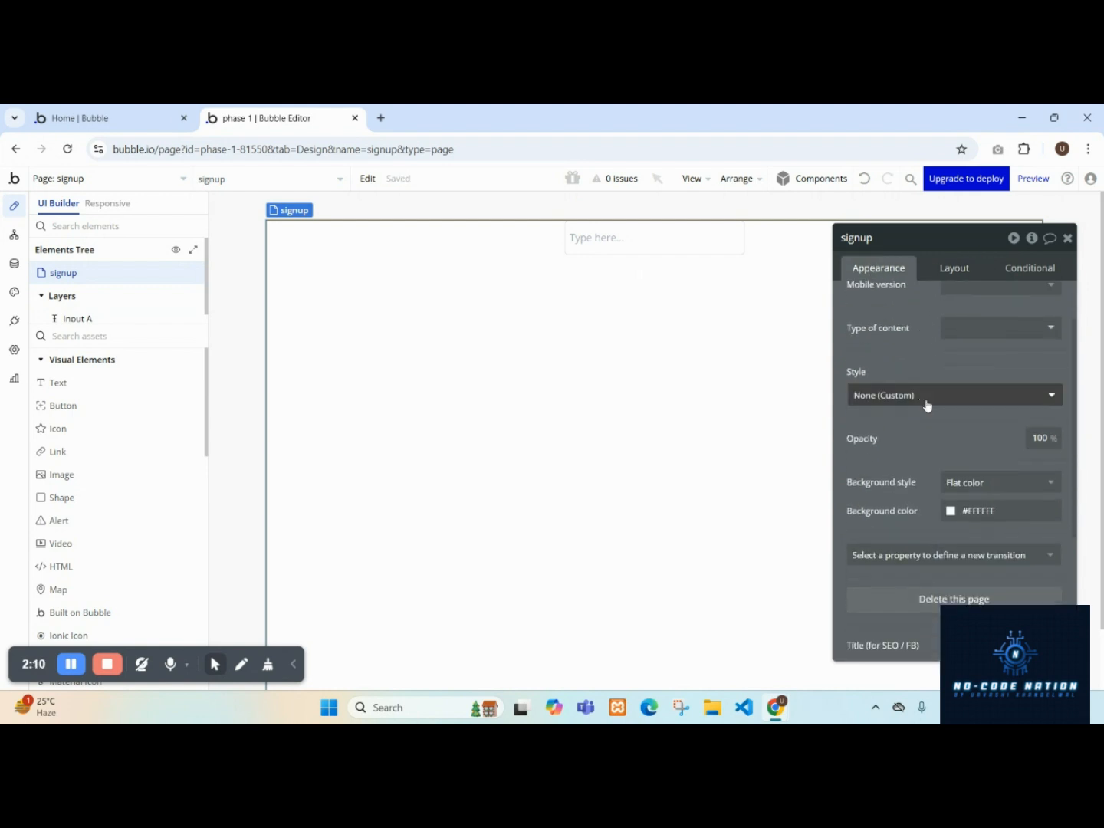
pyautogui.scroll(-3, 929, 406)
pyautogui.scroll(5, 926, 407)
pyautogui.click(954, 267)
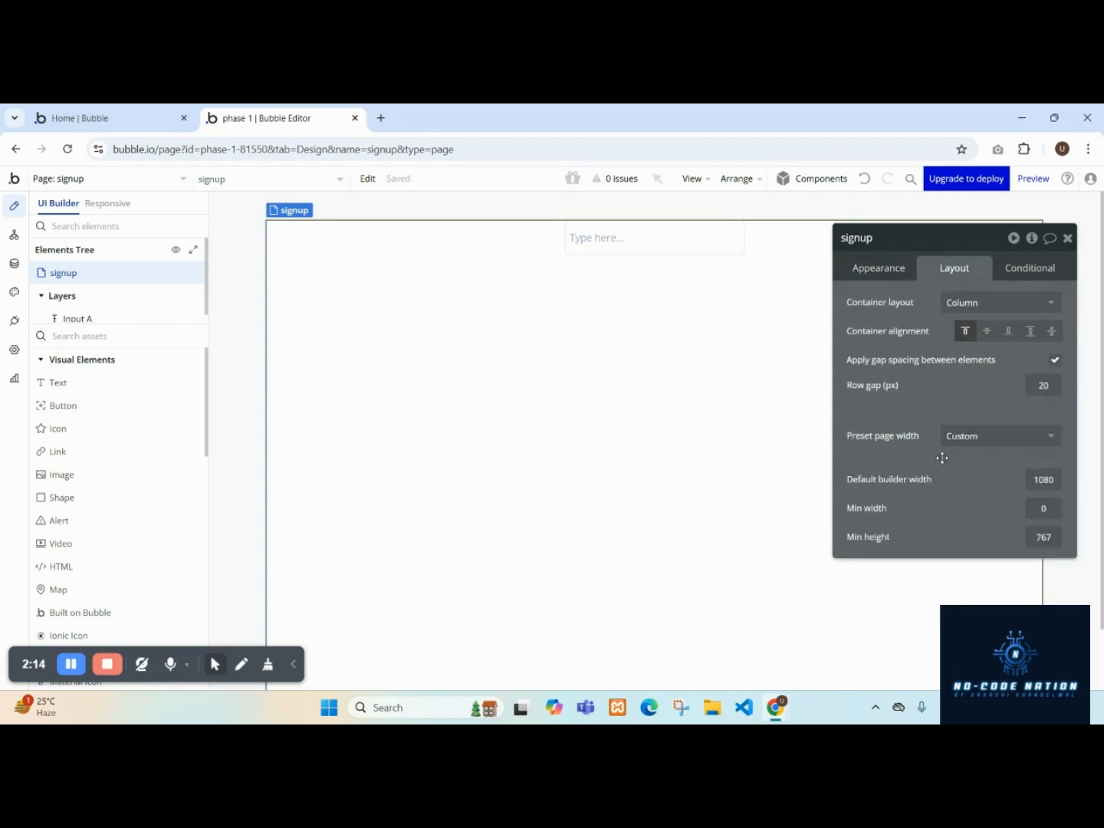
# Set Input A's placeholder to 'Name'.
pyautogui.click(687, 245)
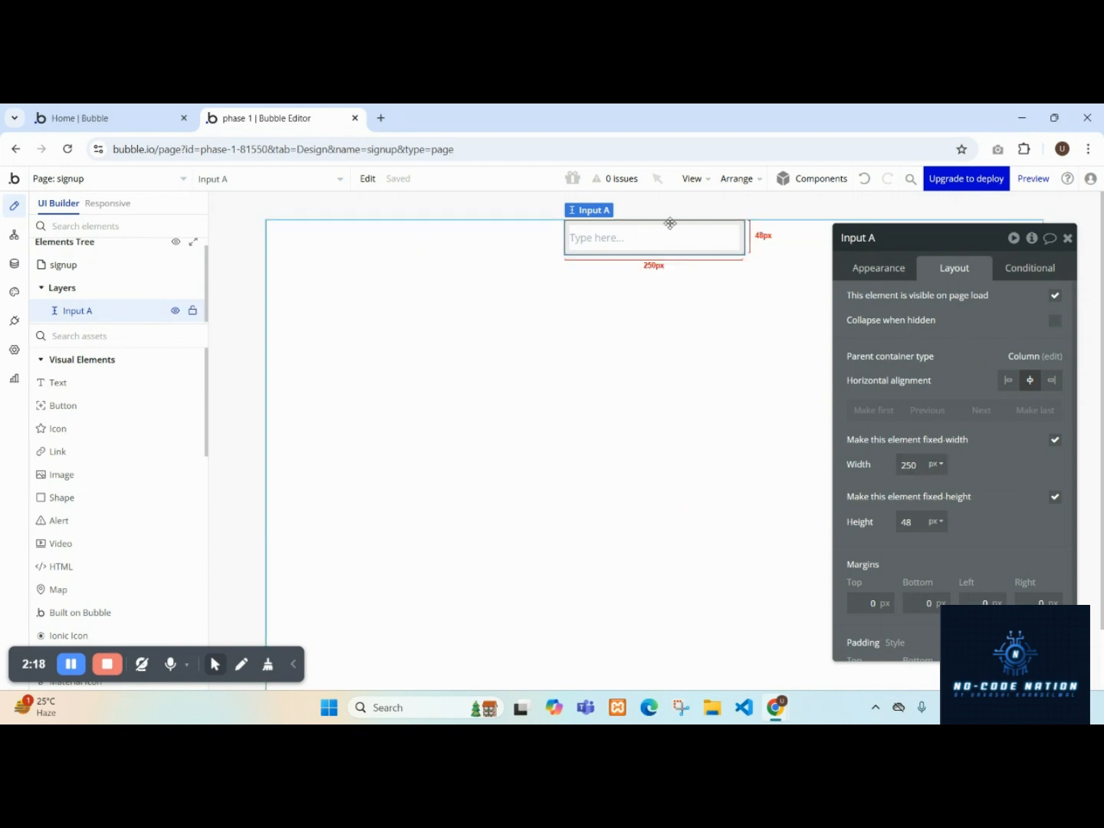
pyautogui.click(866, 268)
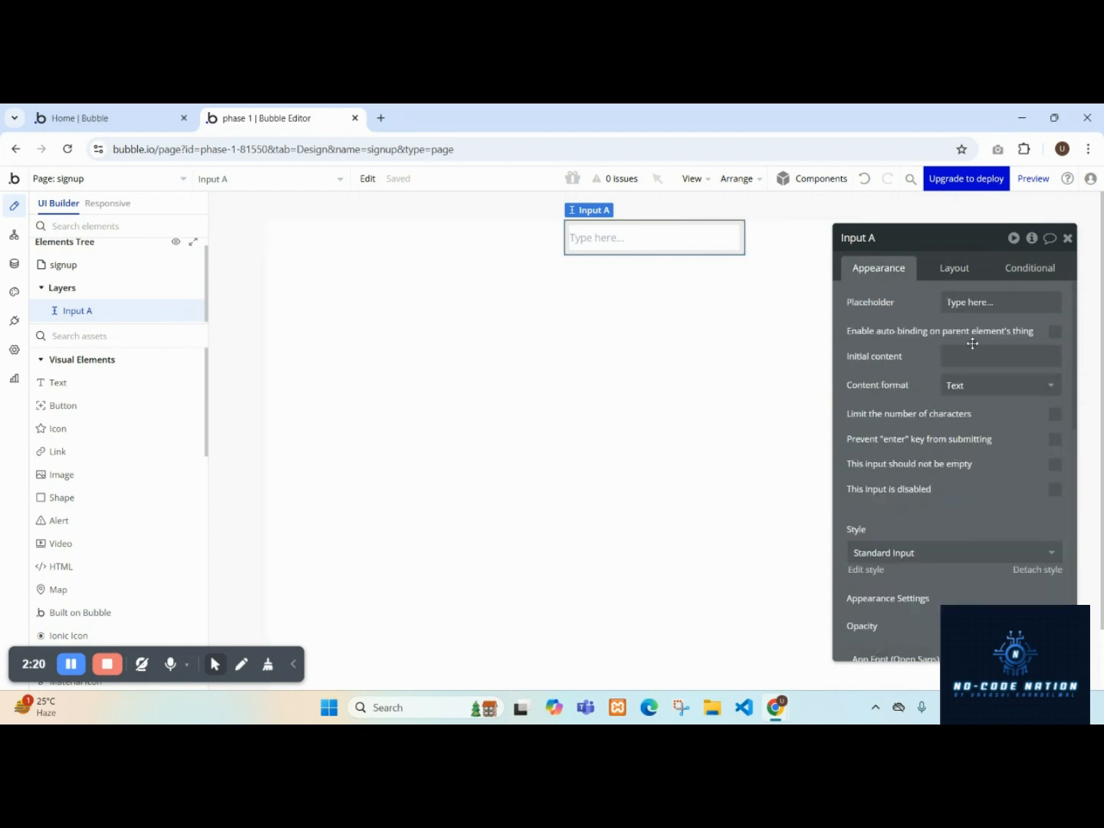
pyautogui.click(970, 302)
pyautogui.hotkey('ctrl', 'a')
pyautogui.press('BackSpace')
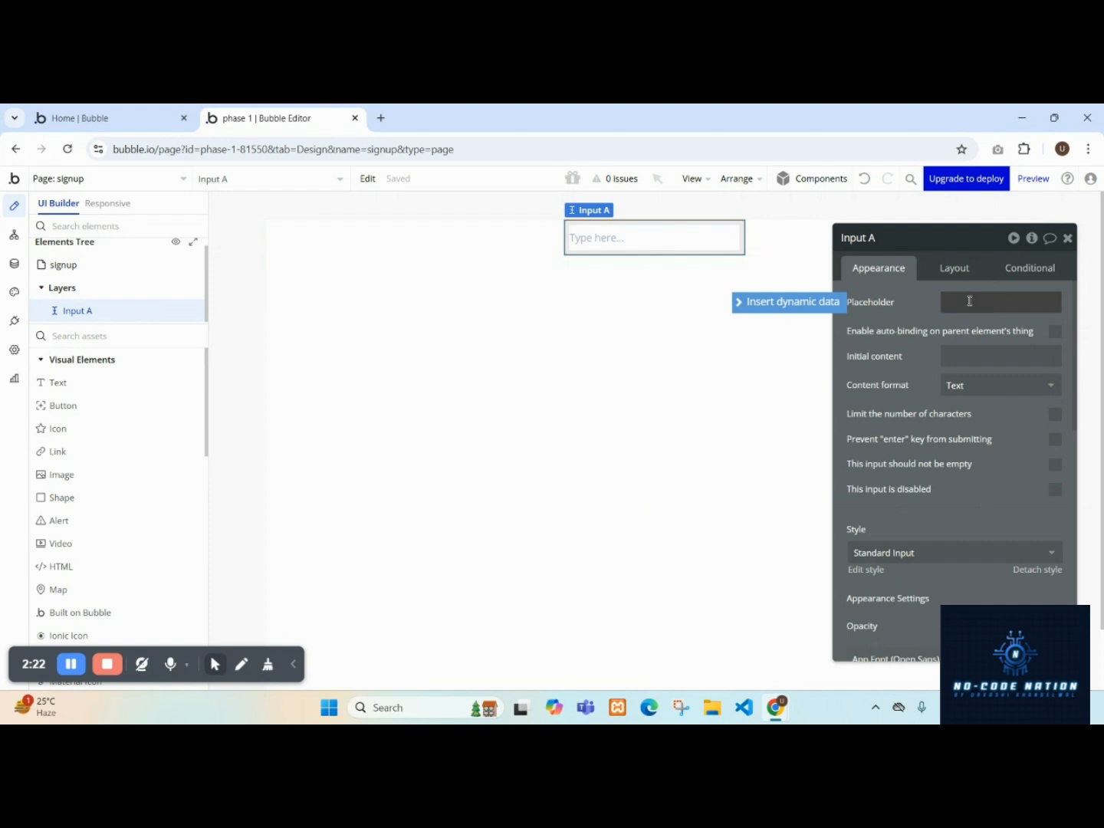
pyautogui.write('Name')
pyautogui.click(907, 311)
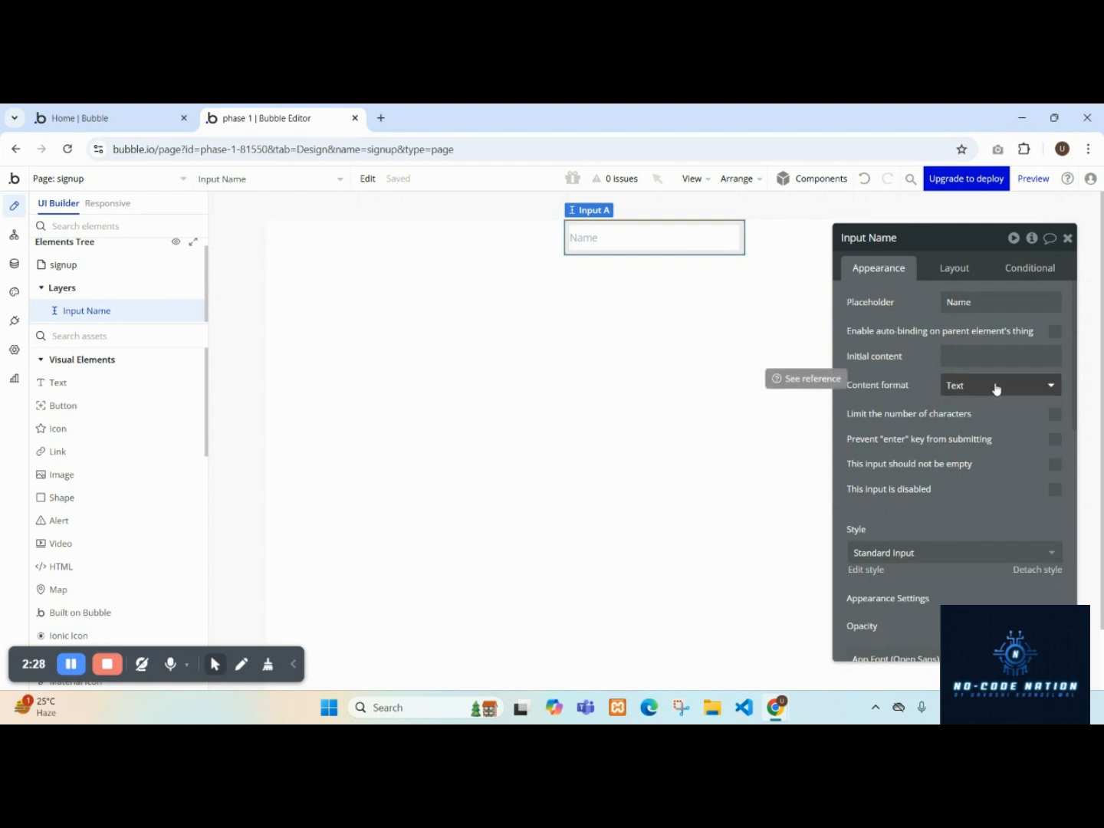
# Paste a copy of the Name input and set its placeholder to 'Email' and content format to Email.
pyautogui.click(629, 328)
pyautogui.hotkey('ctrl', 'v')
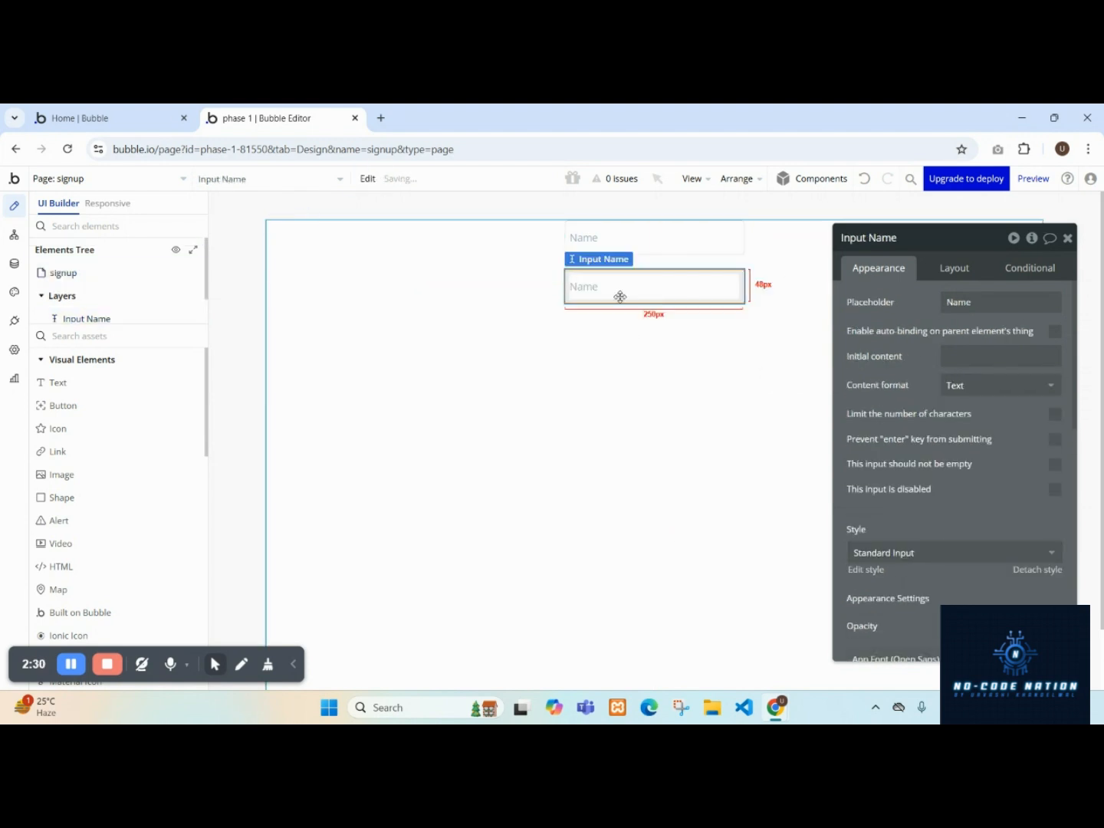
pyautogui.click(1009, 304)
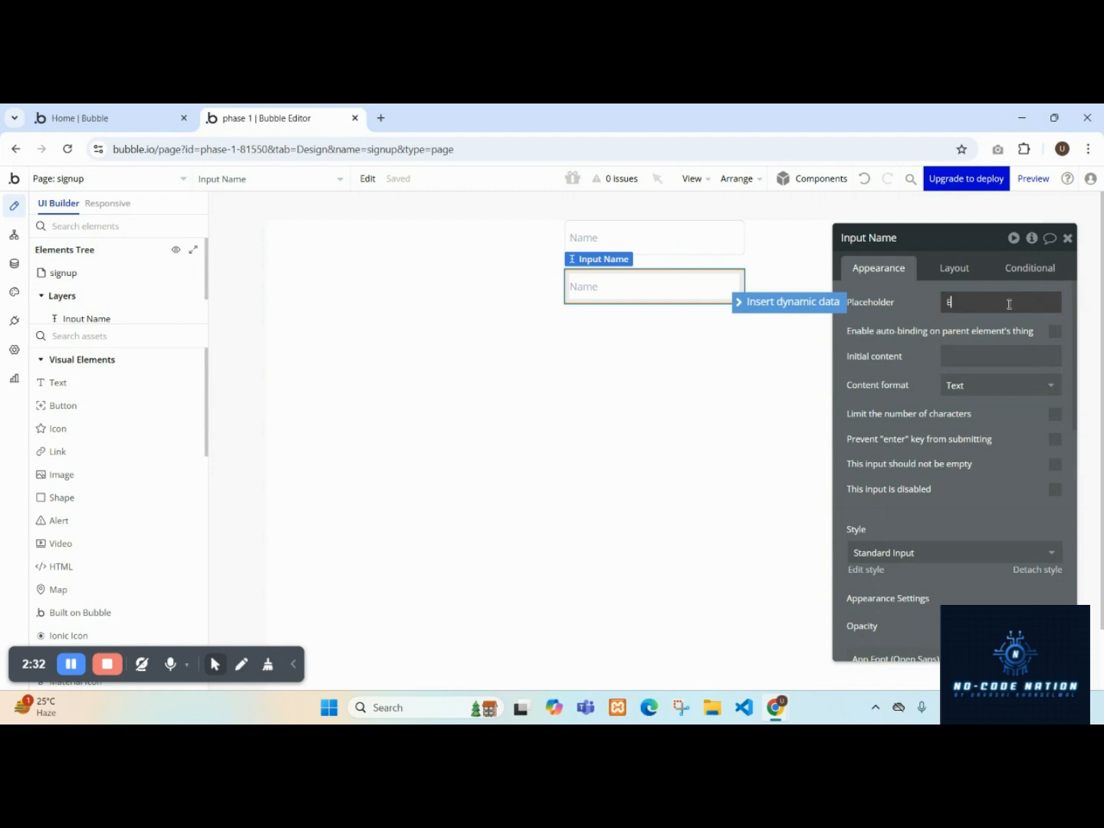
pyautogui.write('Email')
pyautogui.click(981, 386)
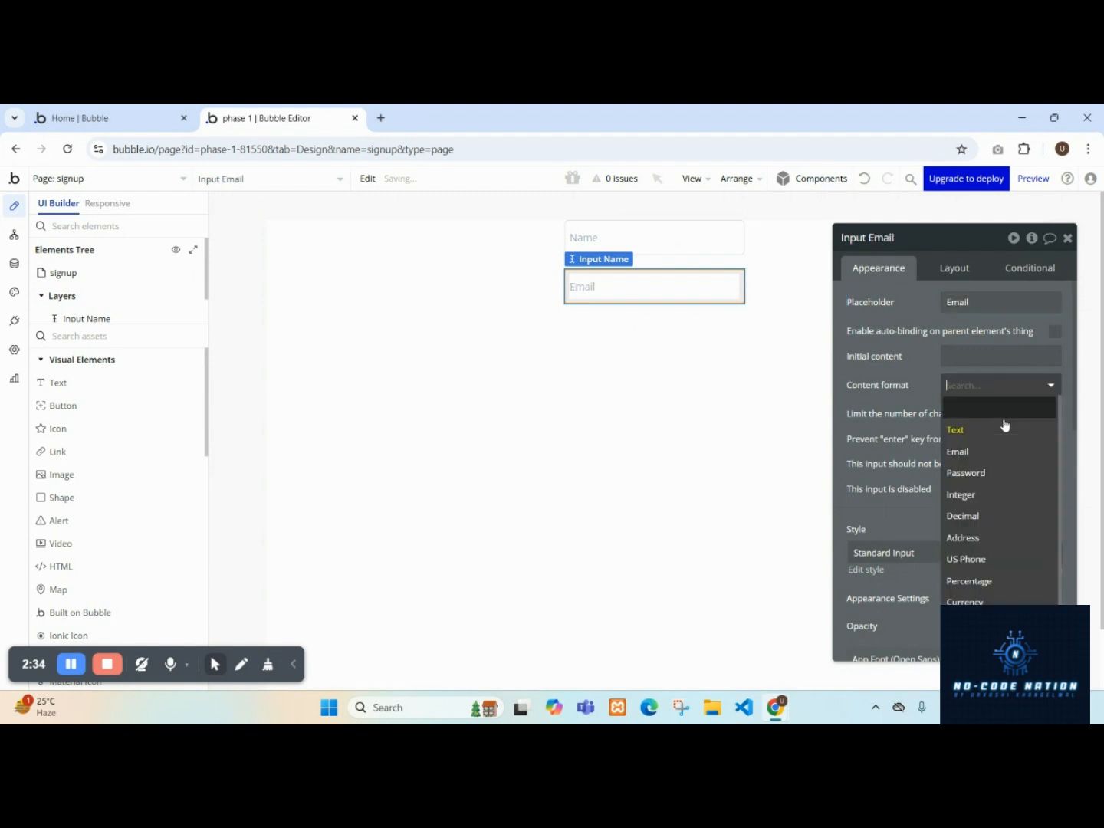
pyautogui.click(998, 458)
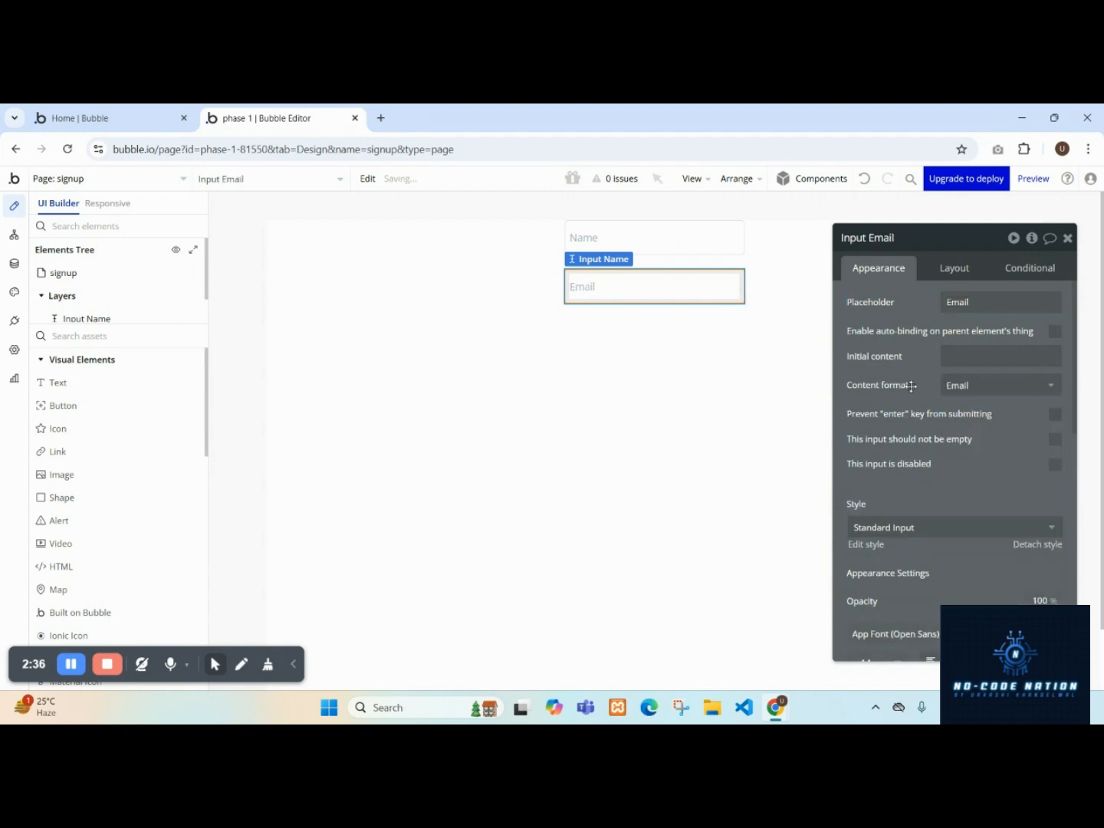
# Search the elements for 'butt', add a Button to the signup page, and center it horizontally.
pyautogui.click(694, 241)
pyautogui.click(703, 297)
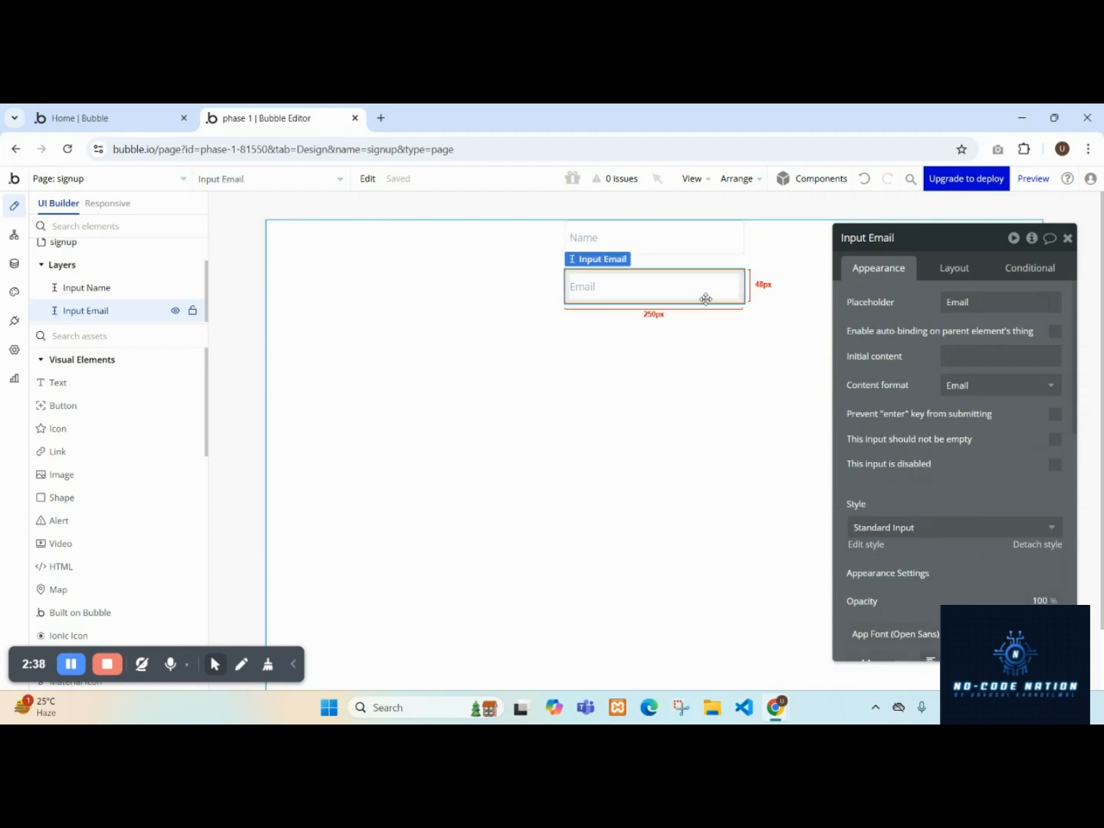
pyautogui.click(99, 338)
pyautogui.write('butt')
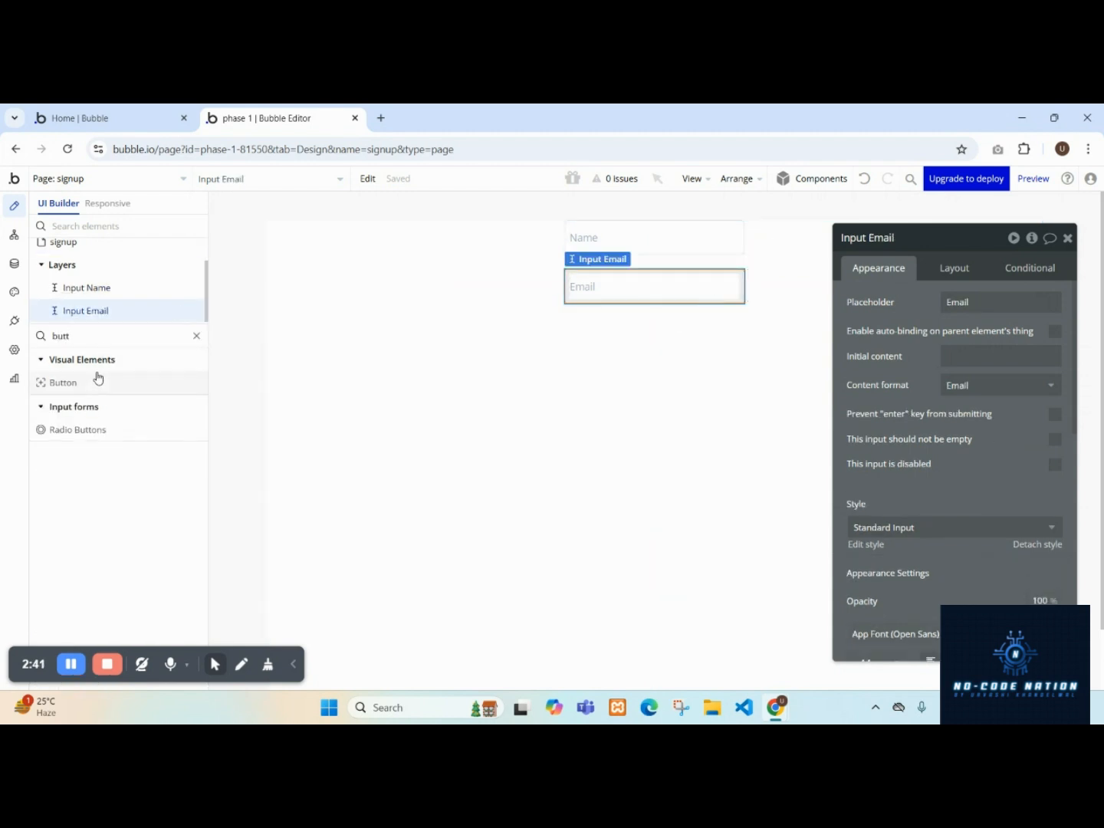
pyautogui.moveTo(98, 376); pyautogui.dragTo(712, 321)
pyautogui.click(955, 268)
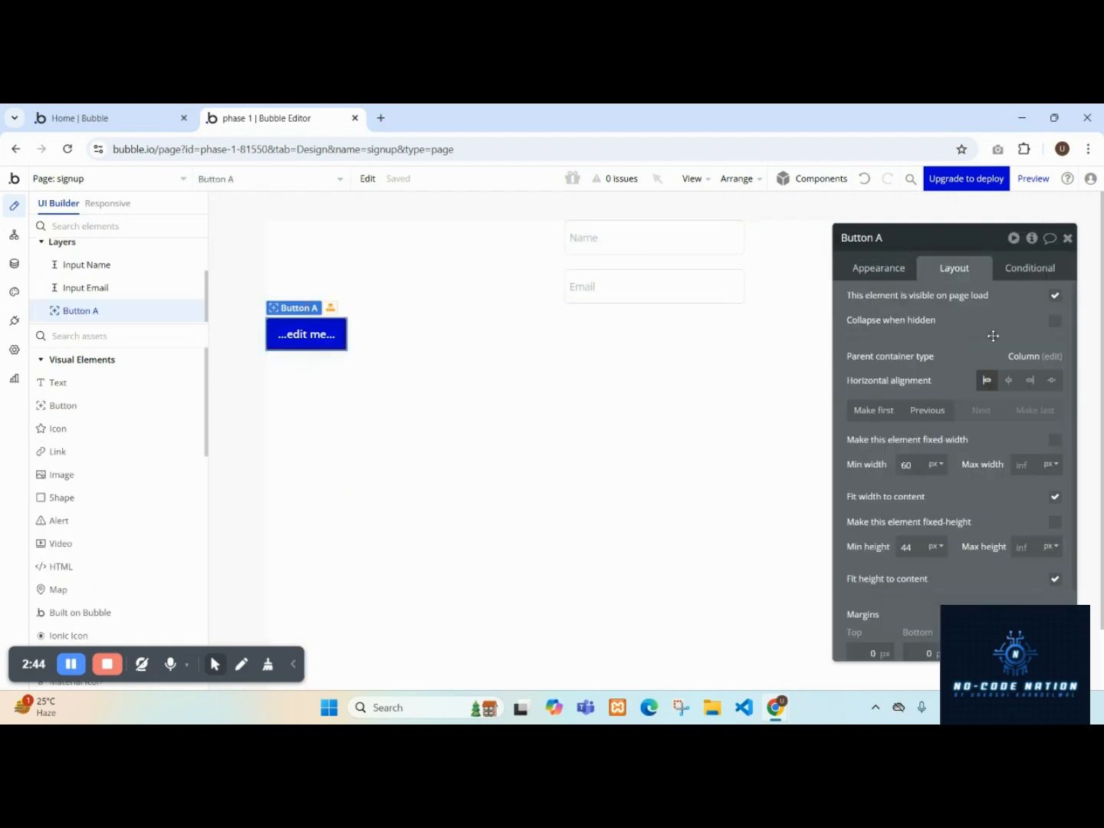
pyautogui.click(1008, 380)
# Set the button's label to 'Sign up'.
pyautogui.click(877, 268)
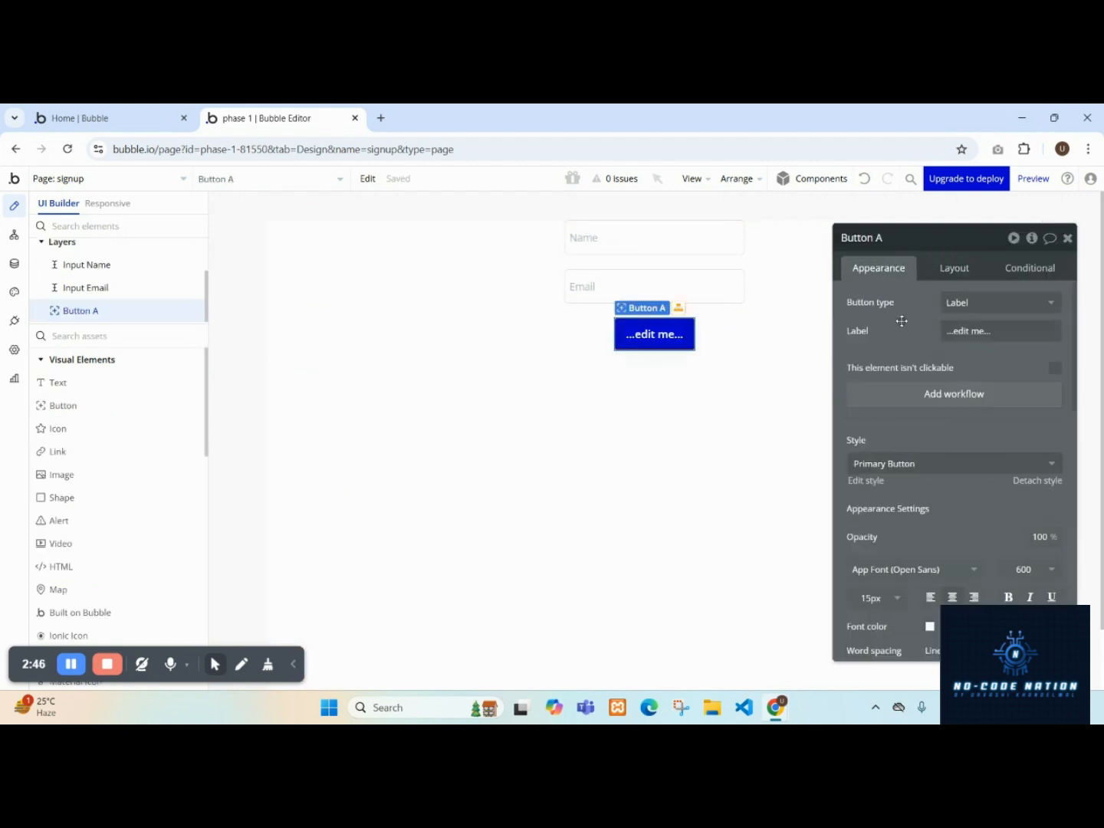
pyautogui.click(989, 332)
pyautogui.write('Sign up')
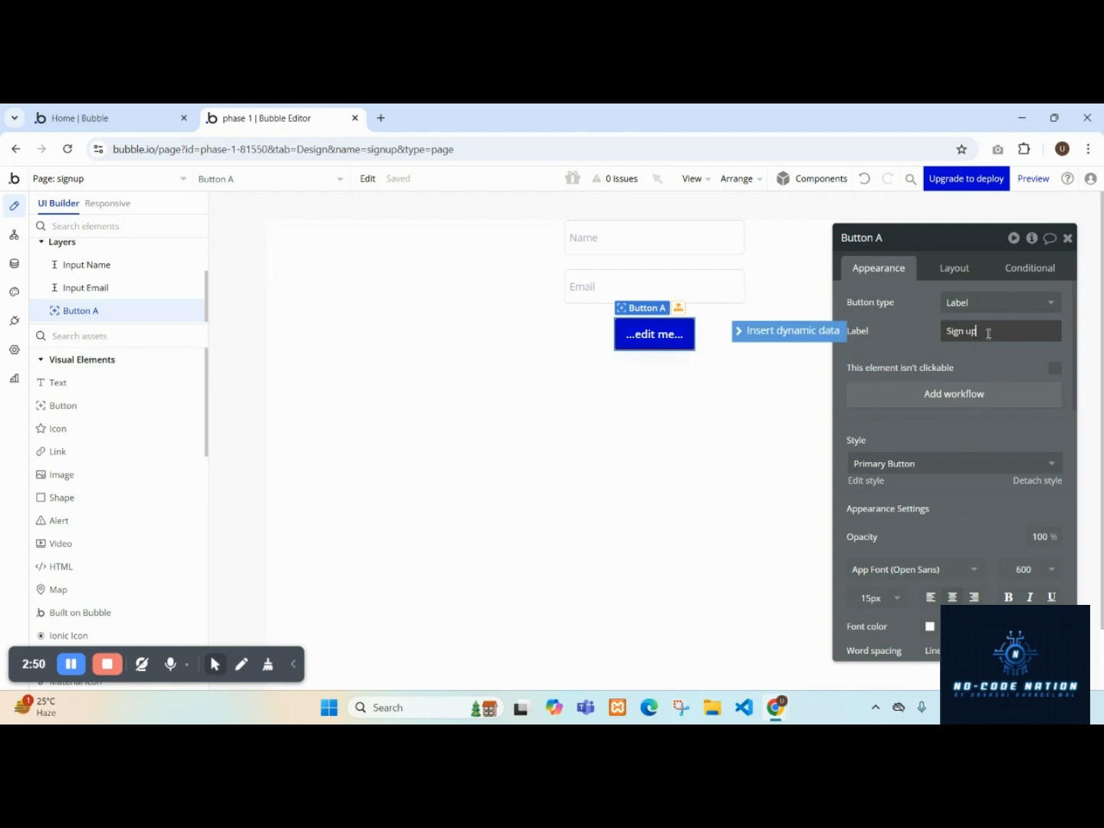
# Duplicate the Email input and move the Sign up button after the copy.
pyautogui.click(615, 286)
pyautogui.moveTo(614, 286); pyautogui.dragTo(614, 382)
pyautogui.click(661, 313)
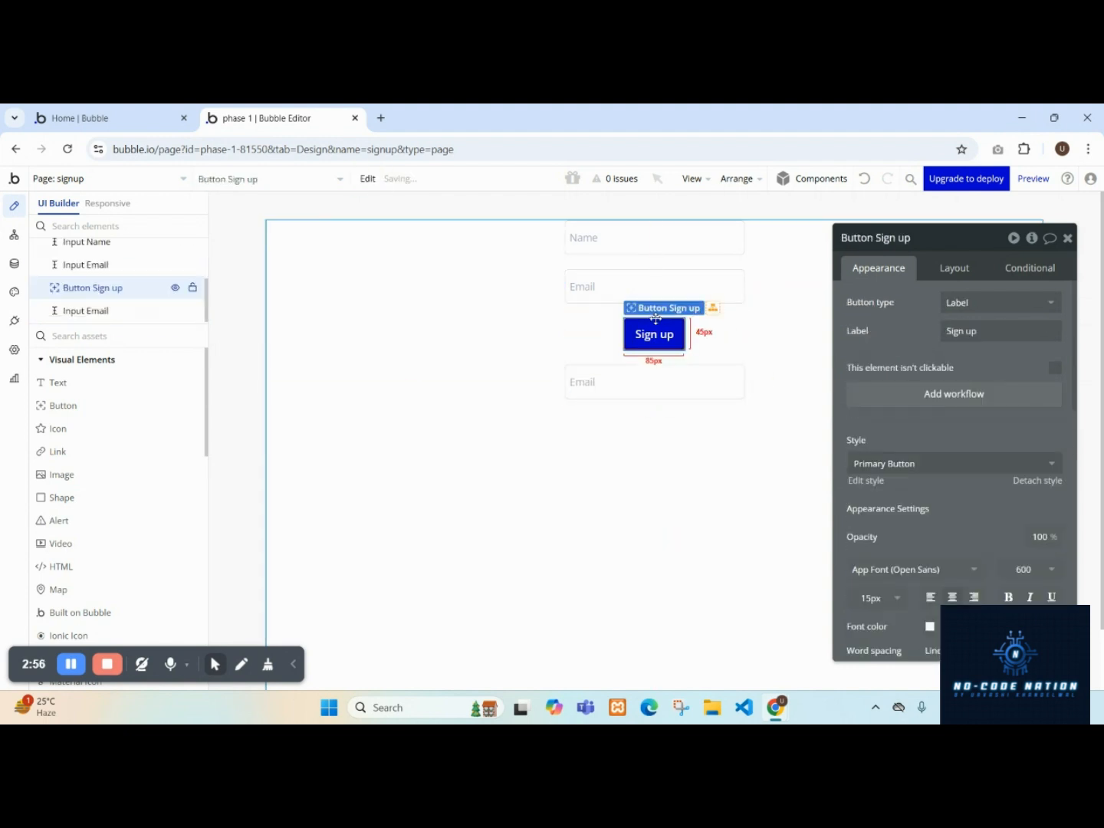
pyautogui.click(955, 268)
pyautogui.click(981, 412)
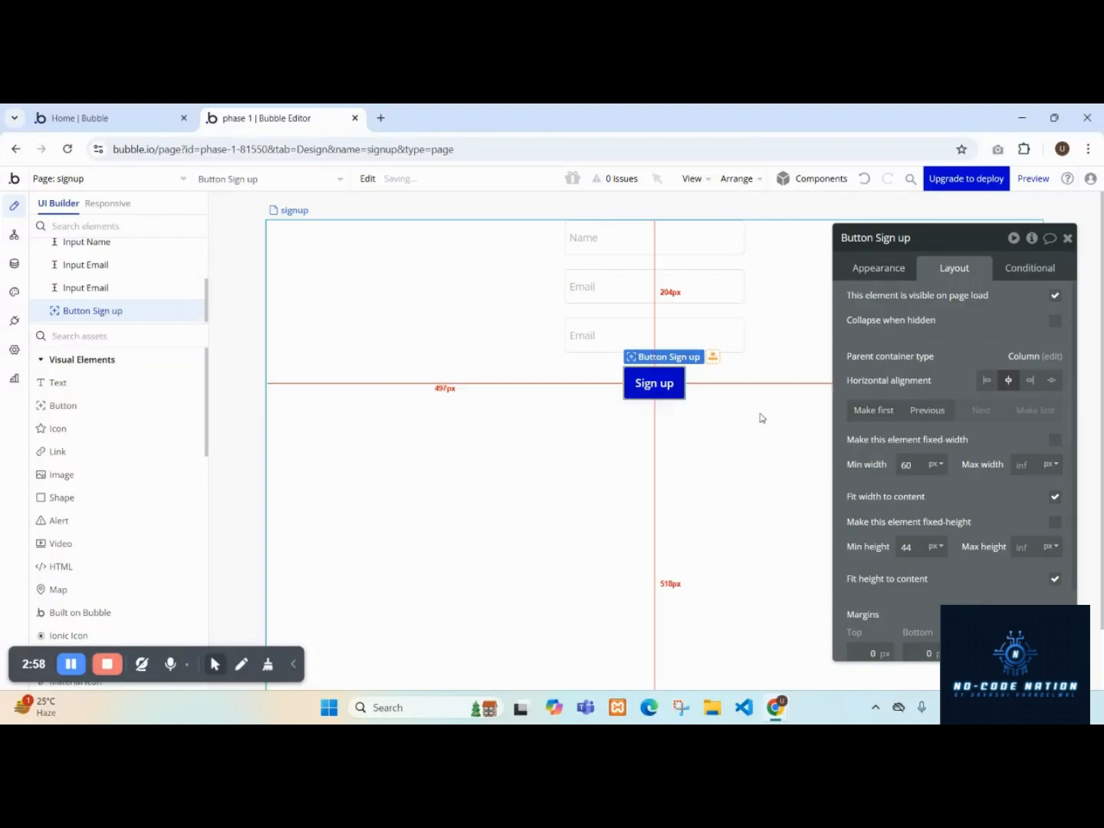
# Set the copied input's placeholder to 'Email Confirmation'.
pyautogui.click(692, 334)
pyautogui.click(879, 267)
pyautogui.doubleClick(984, 300)
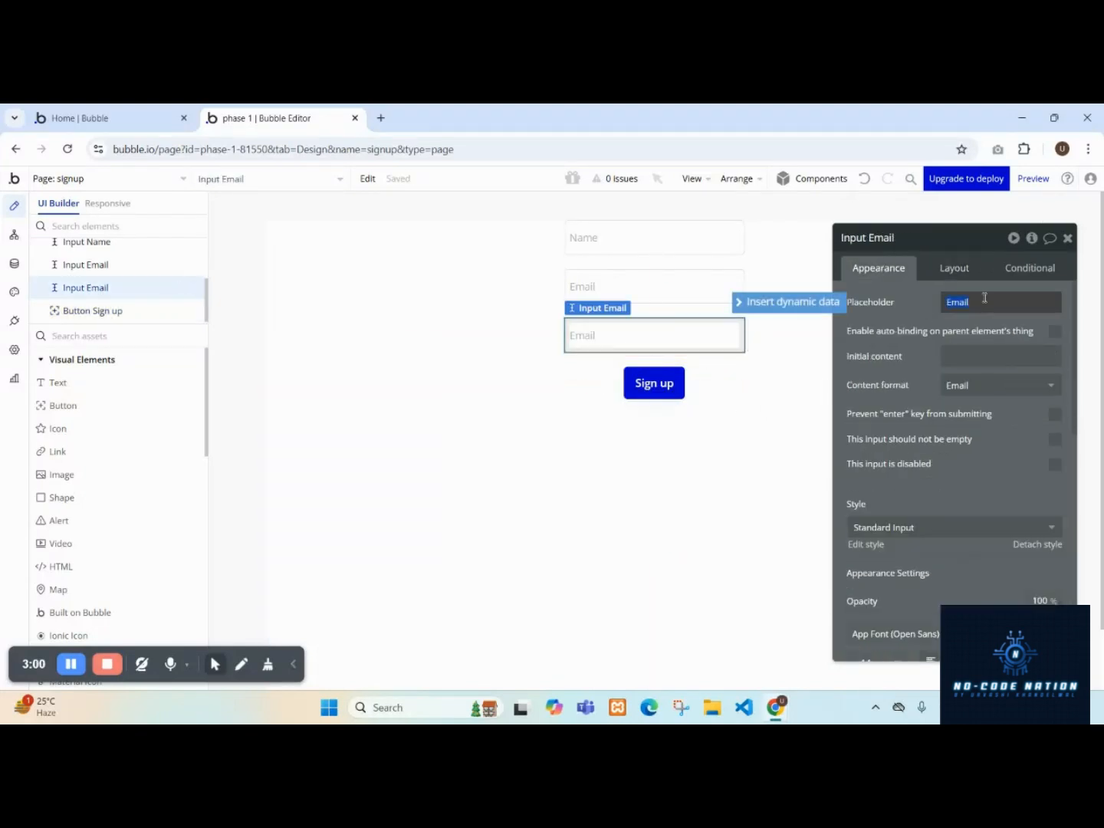
pyautogui.write('Confirmation')
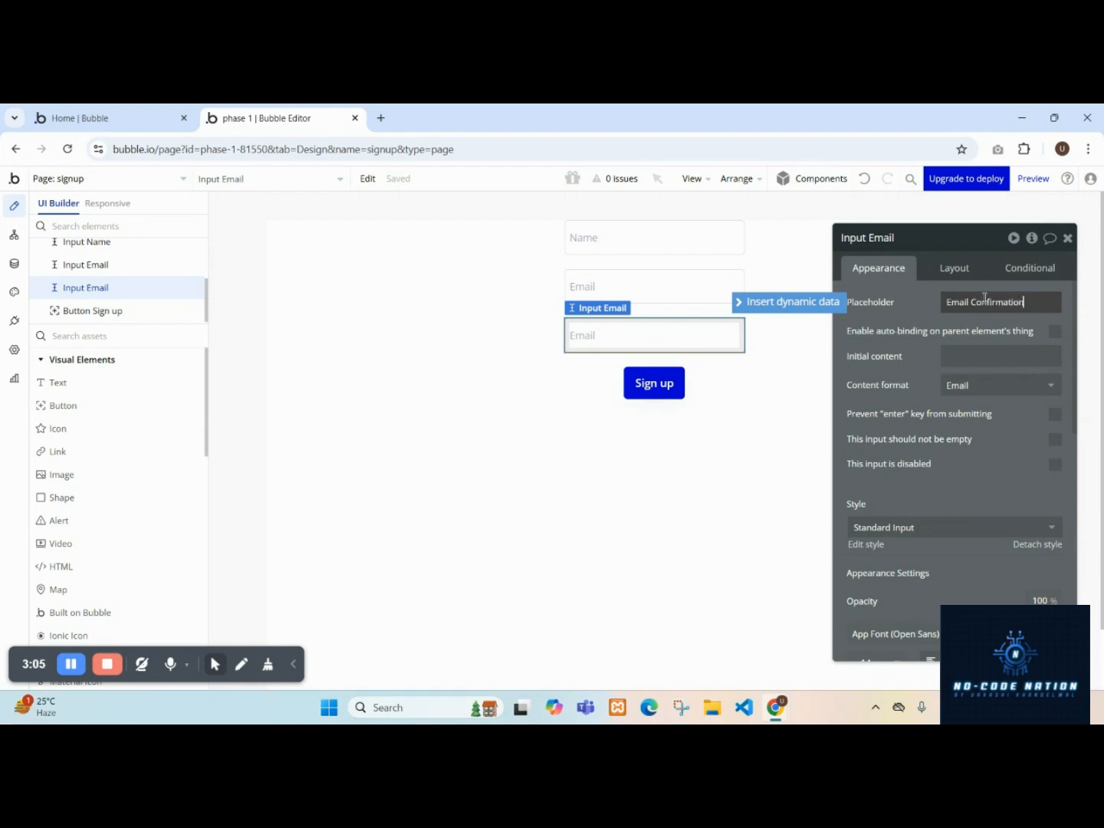
pyautogui.click(926, 316)
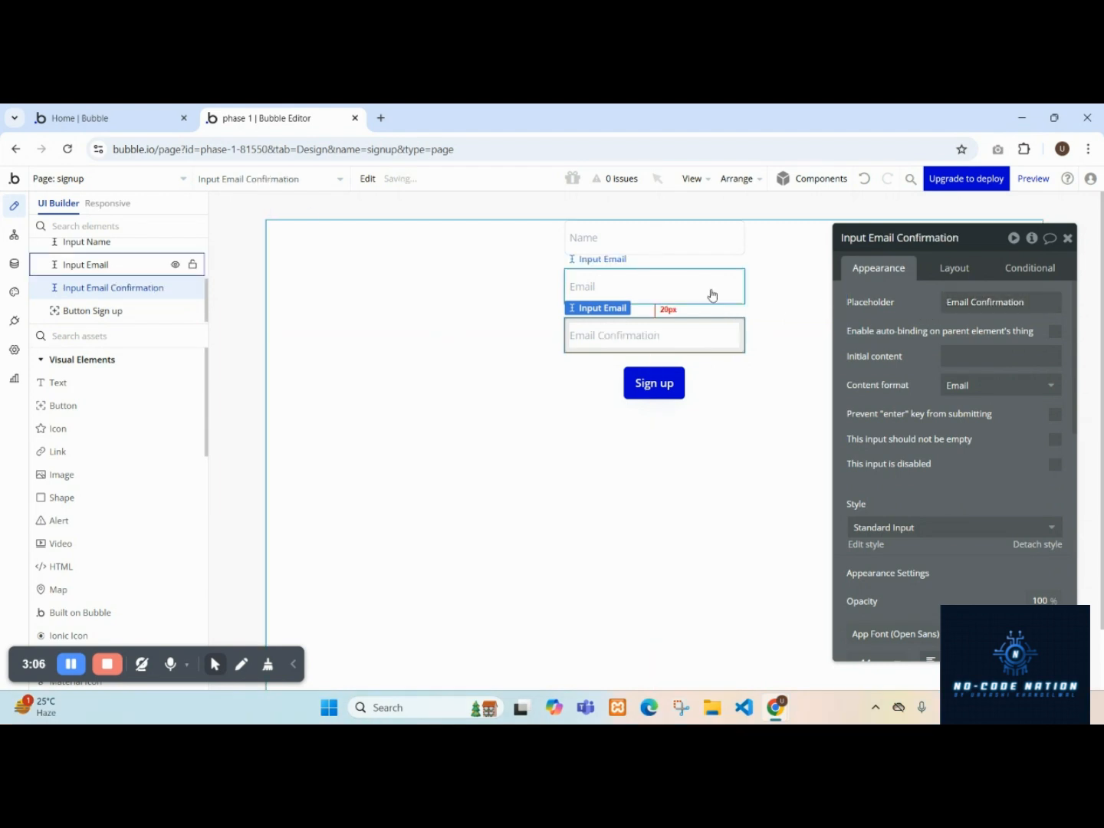
# Select the three inputs and the Sign up button and group them into a column group.
pyautogui.click(658, 247)
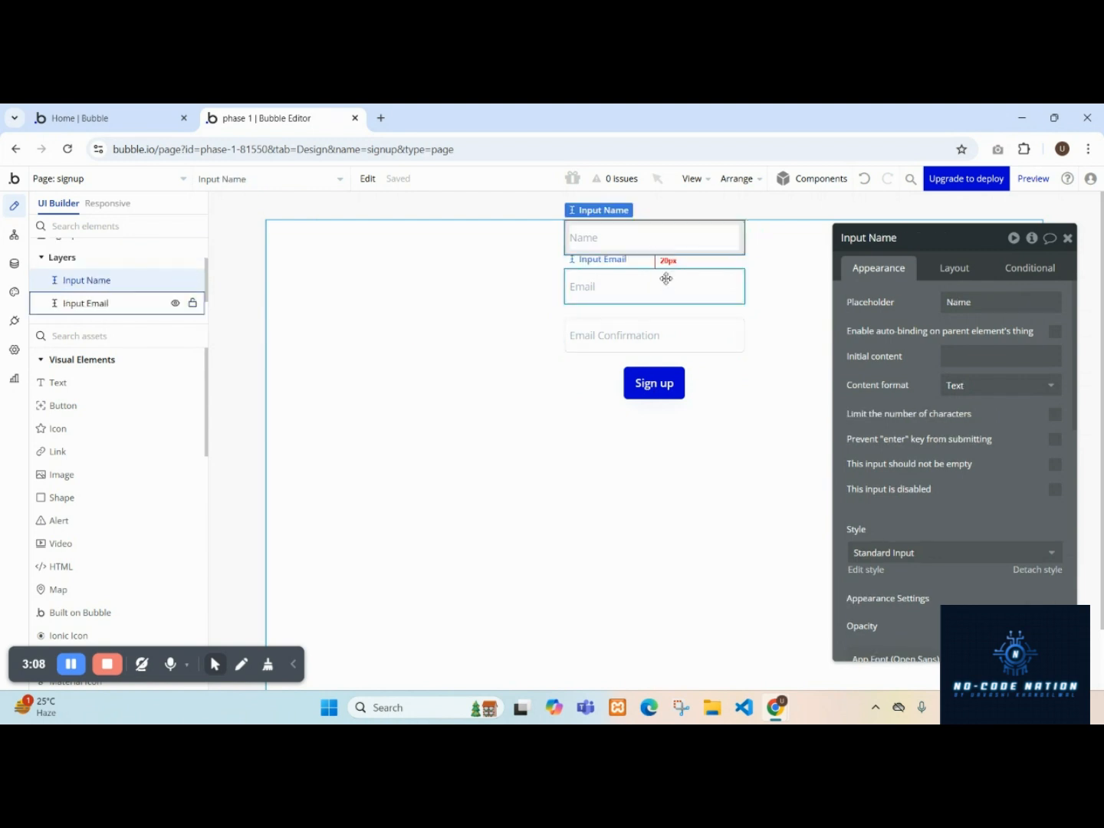
pyautogui.keyDown('shift'); pyautogui.click(660, 282); pyautogui.keyUp('shift')
pyautogui.keyDown('shift'); pyautogui.click(667, 346); pyautogui.keyUp('shift')
pyautogui.keyDown('shift'); pyautogui.click(658, 381); pyautogui.keyUp('shift')
pyautogui.rightClick(668, 378)
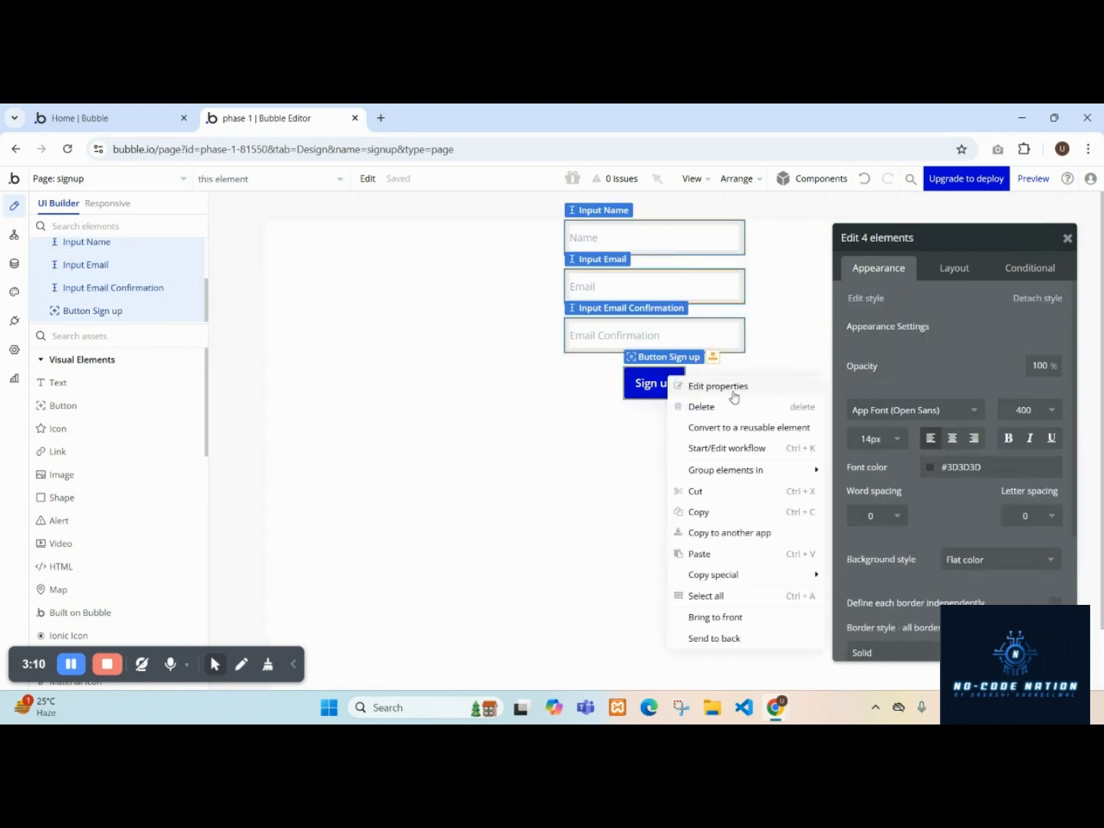
pyautogui.moveTo(735, 472)
pyautogui.click(899, 512)
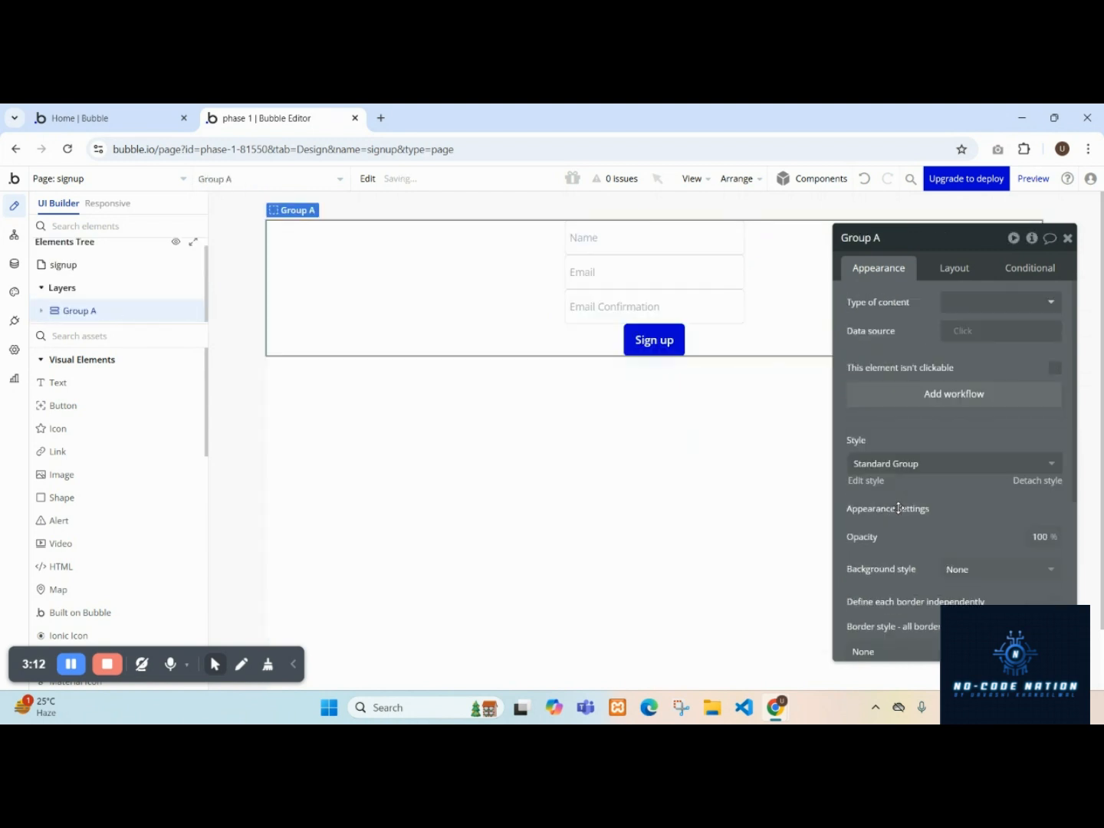
# Enable gap spacing in Group A's layout and set its row gap to 20 px.
pyautogui.click(954, 270)
pyautogui.click(1055, 360)
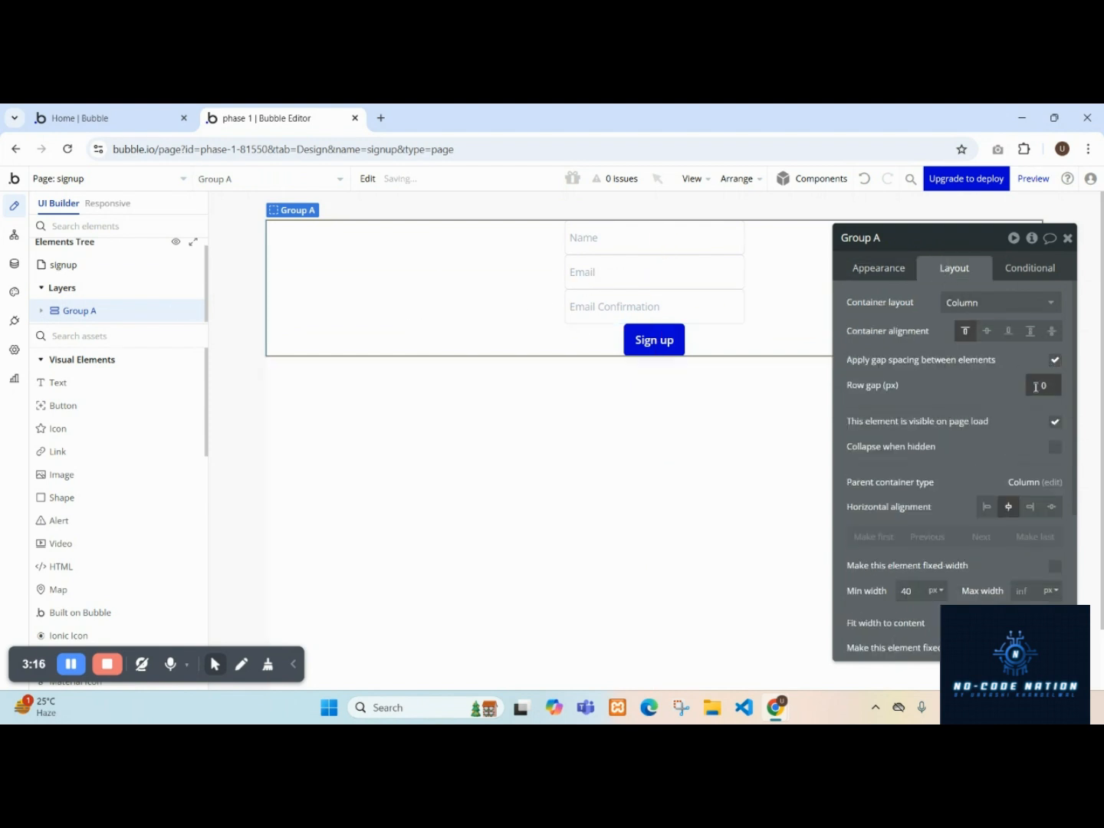
pyautogui.write('2')
# Try center container alignment for Group A and for the page, returning both to top-aligned.
pyautogui.scroll(-4, 950, 423)
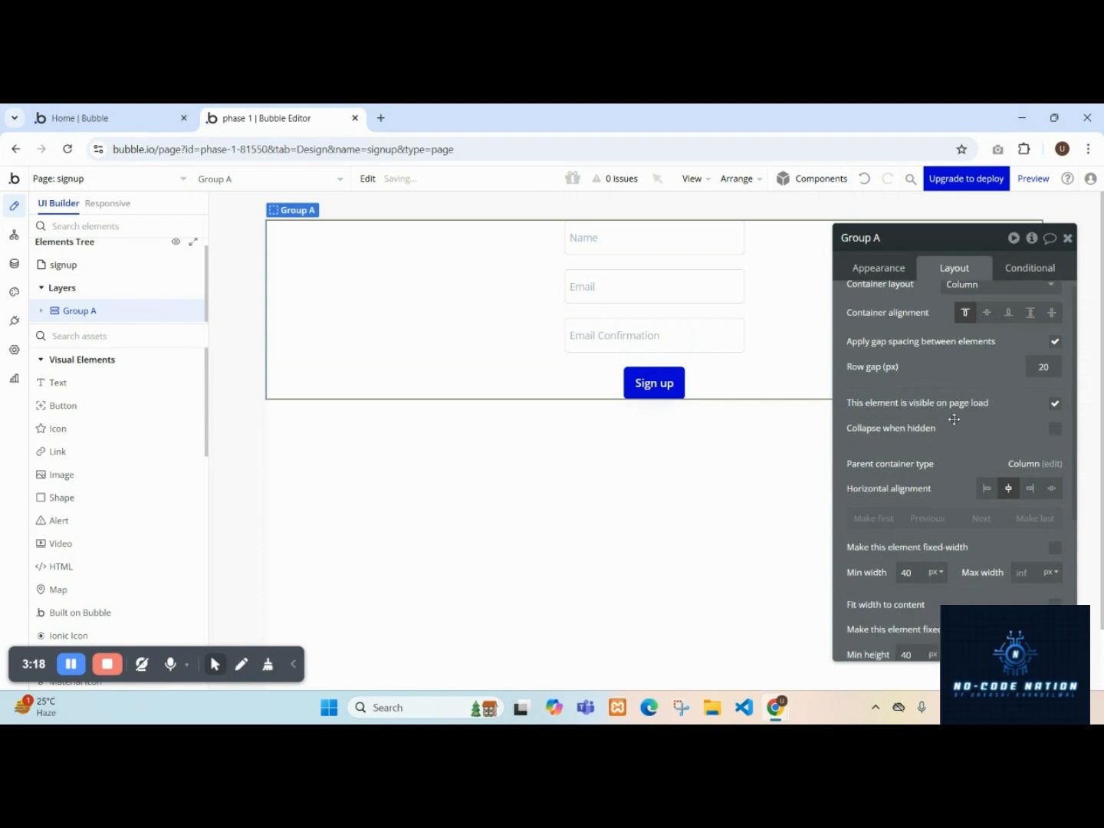
pyautogui.scroll(4, 856, 650)
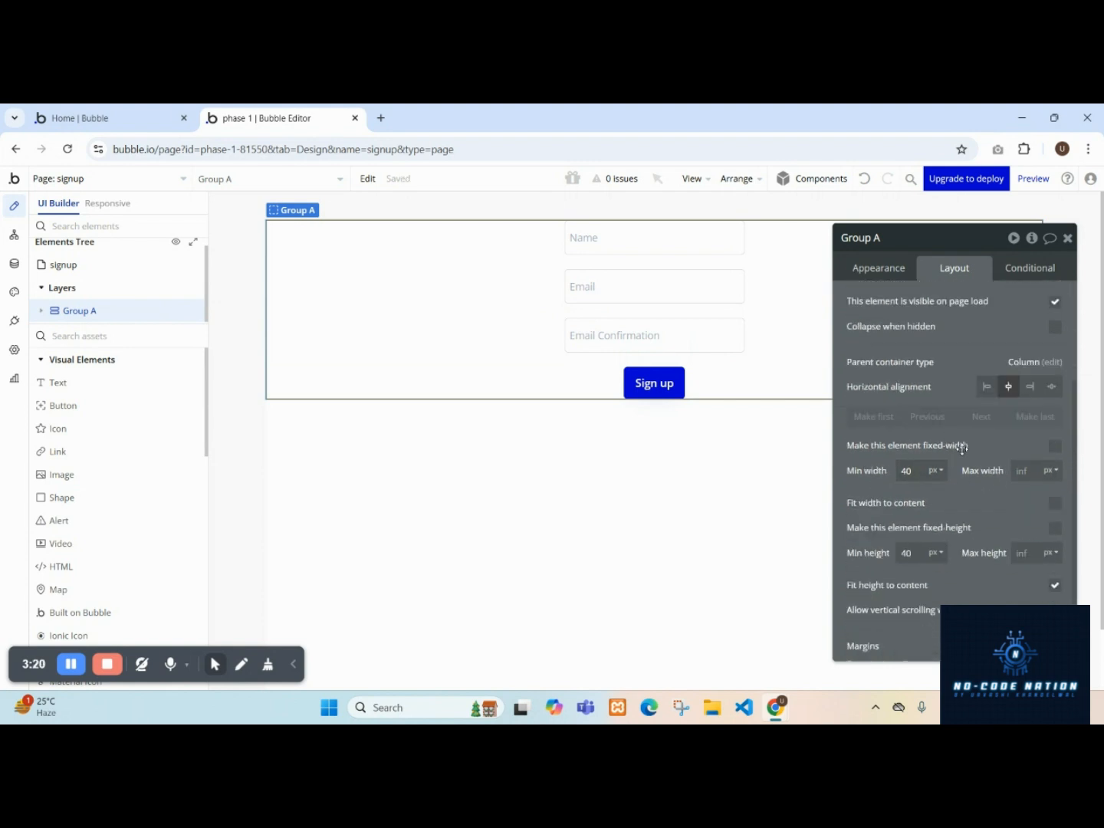
pyautogui.click(986, 331)
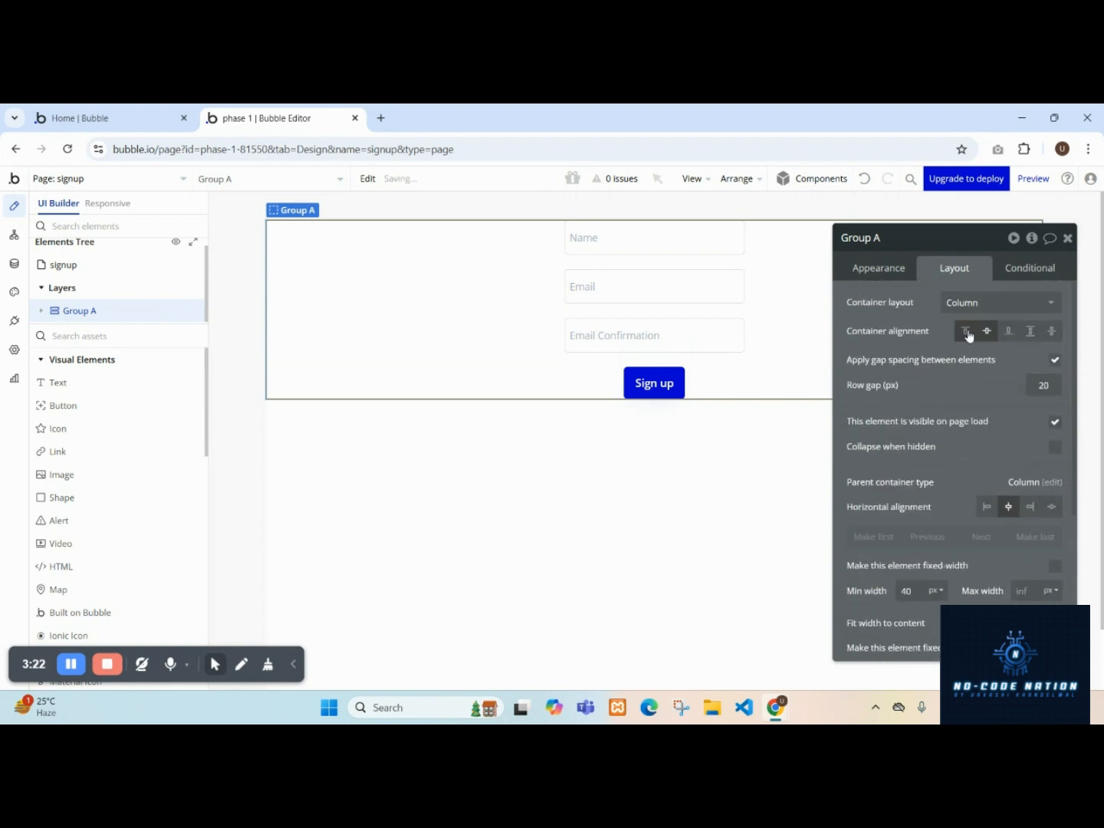
pyautogui.click(965, 332)
pyautogui.click(584, 496)
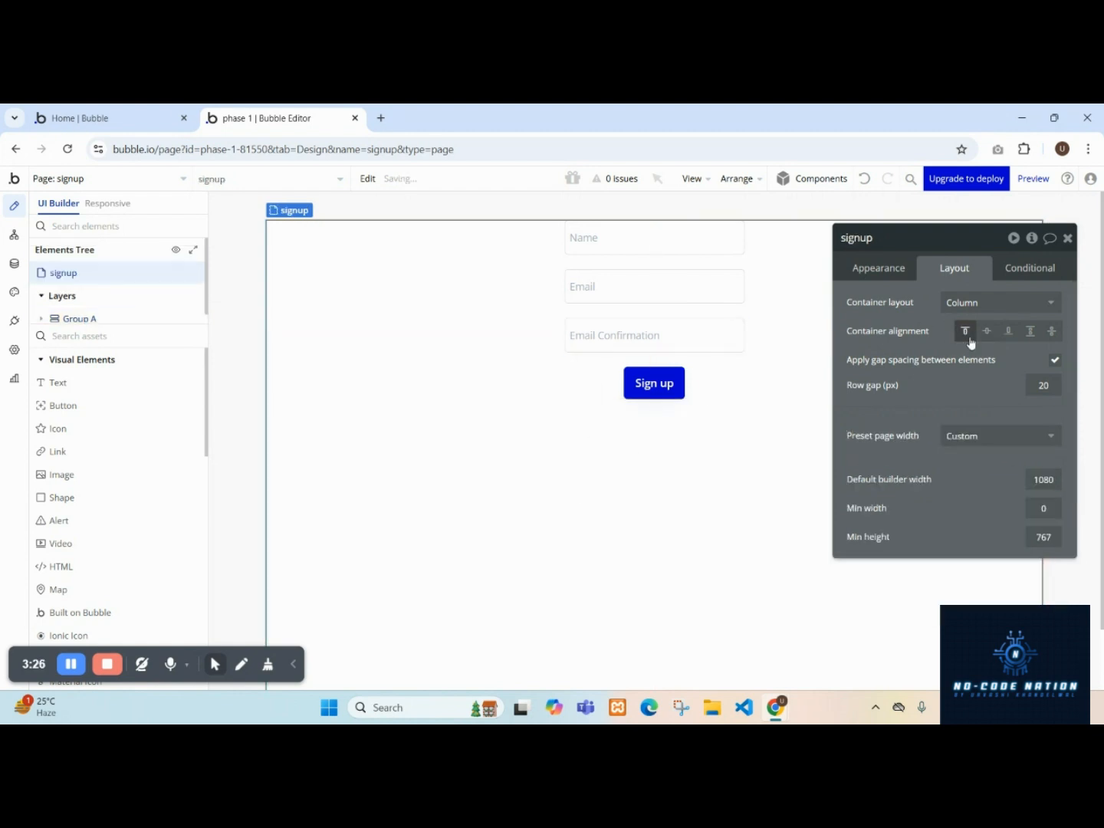
pyautogui.click(985, 332)
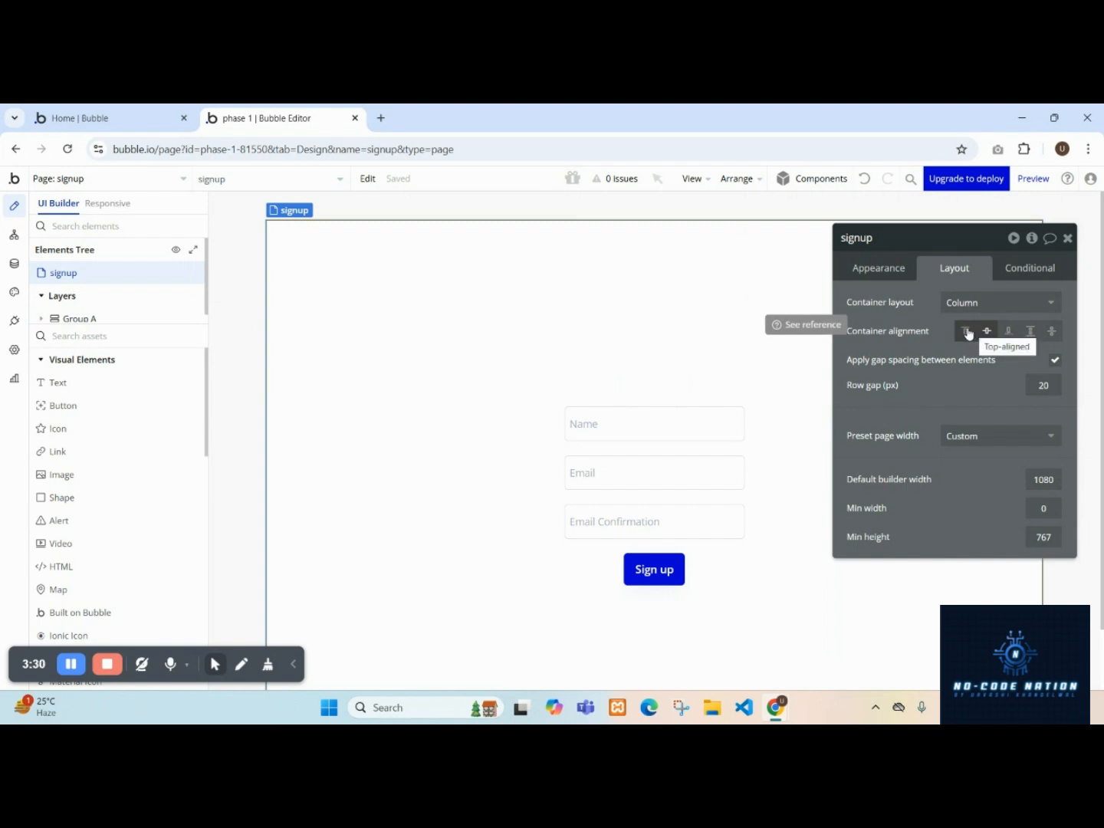
pyautogui.click(968, 331)
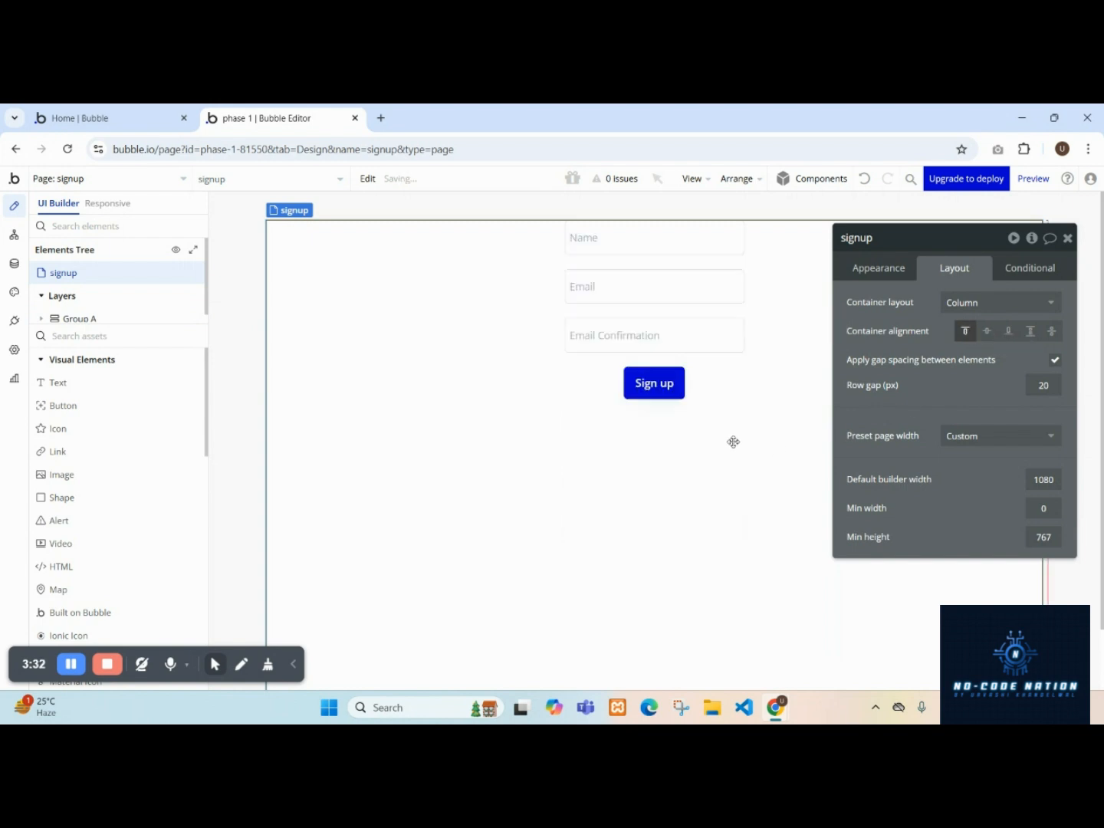
# Set Group A's top and bottom padding to 100 px.
pyautogui.click(748, 372)
pyautogui.scroll(-5, 924, 456)
pyautogui.click(855, 639)
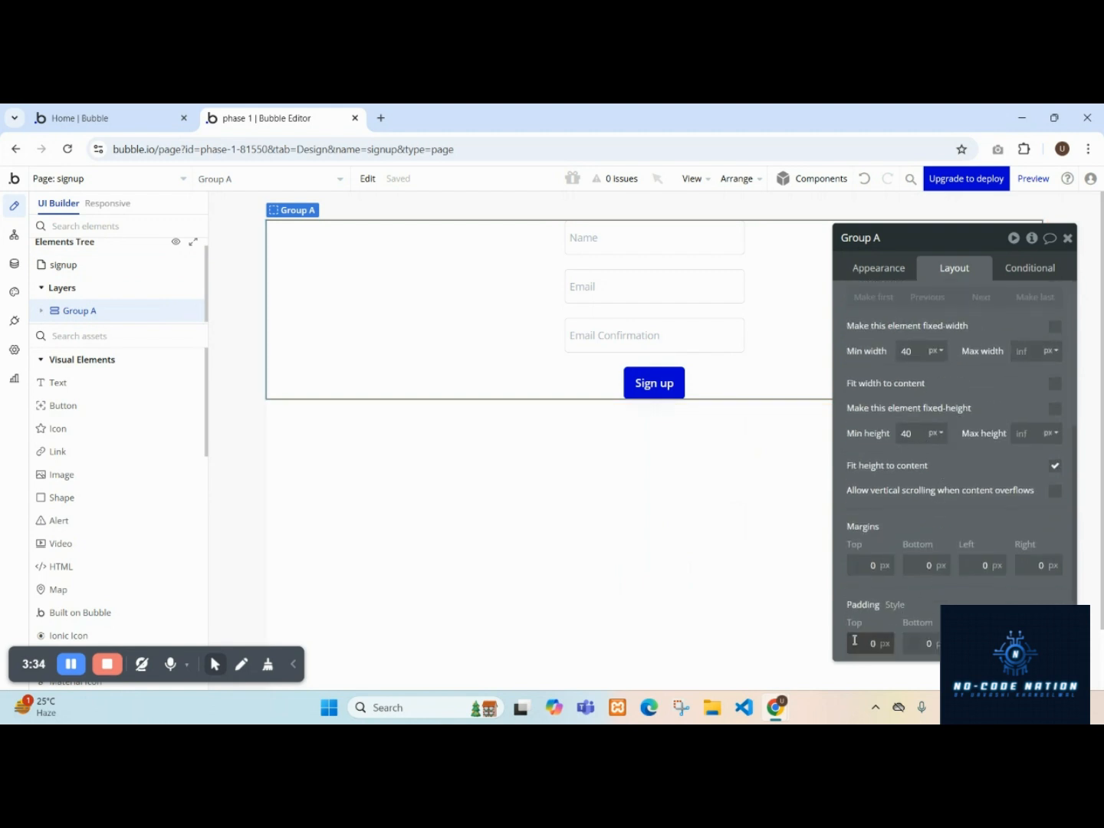
pyautogui.write('1000')
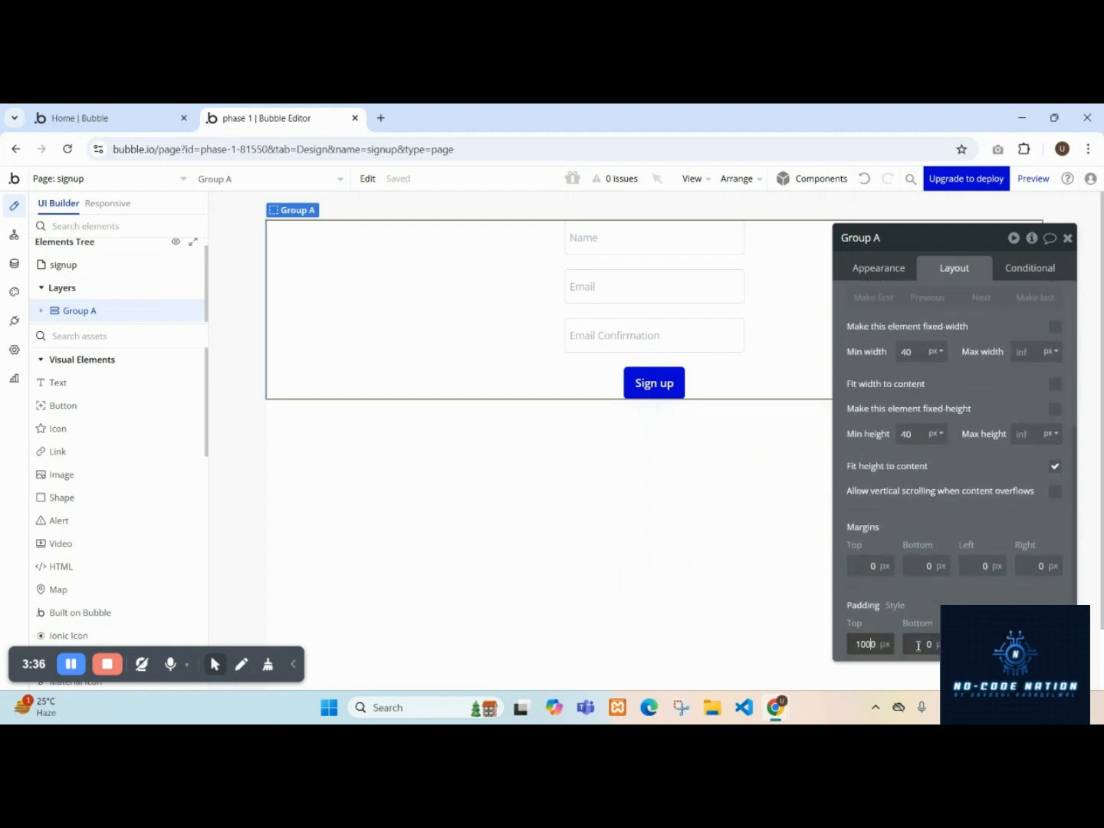
pyautogui.press('BackSpace')
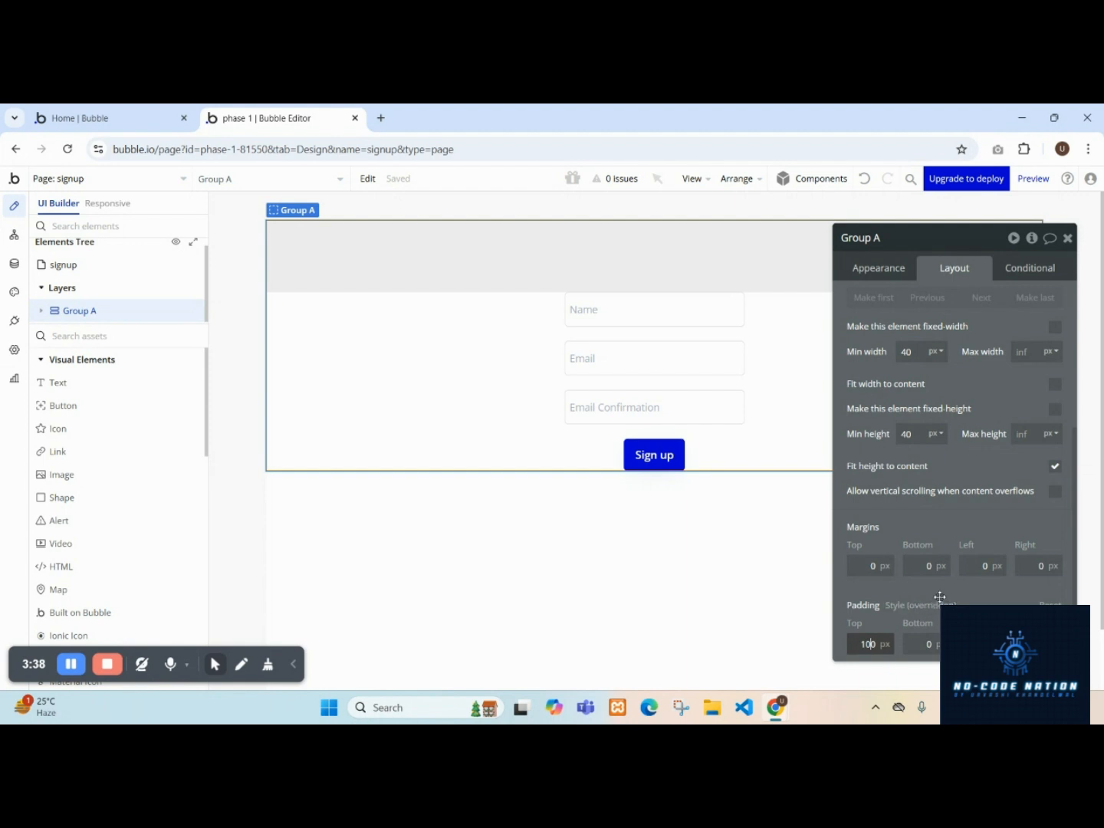
pyautogui.click(919, 646)
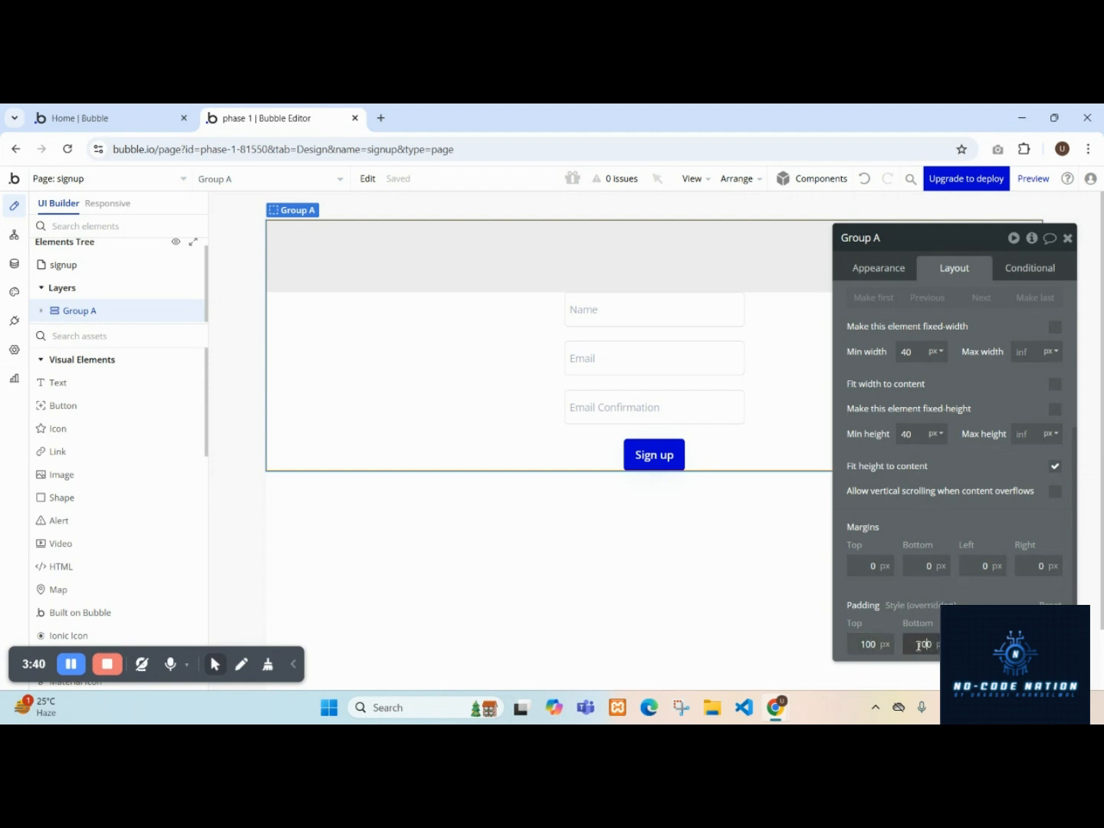
pyautogui.write('100')
pyautogui.press('BackSpace')
pyautogui.click(961, 523)
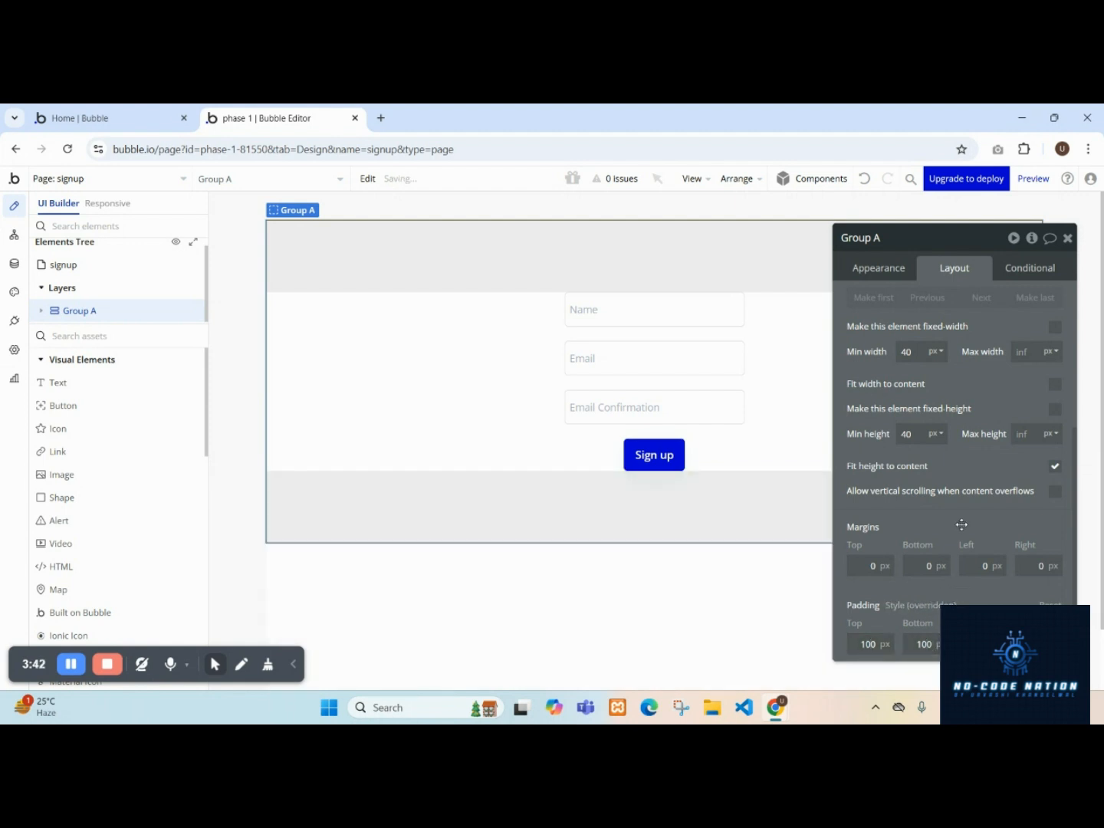
# Inspect the layout settings of each input and the Sign up button in Group A.
pyautogui.click(624, 307)
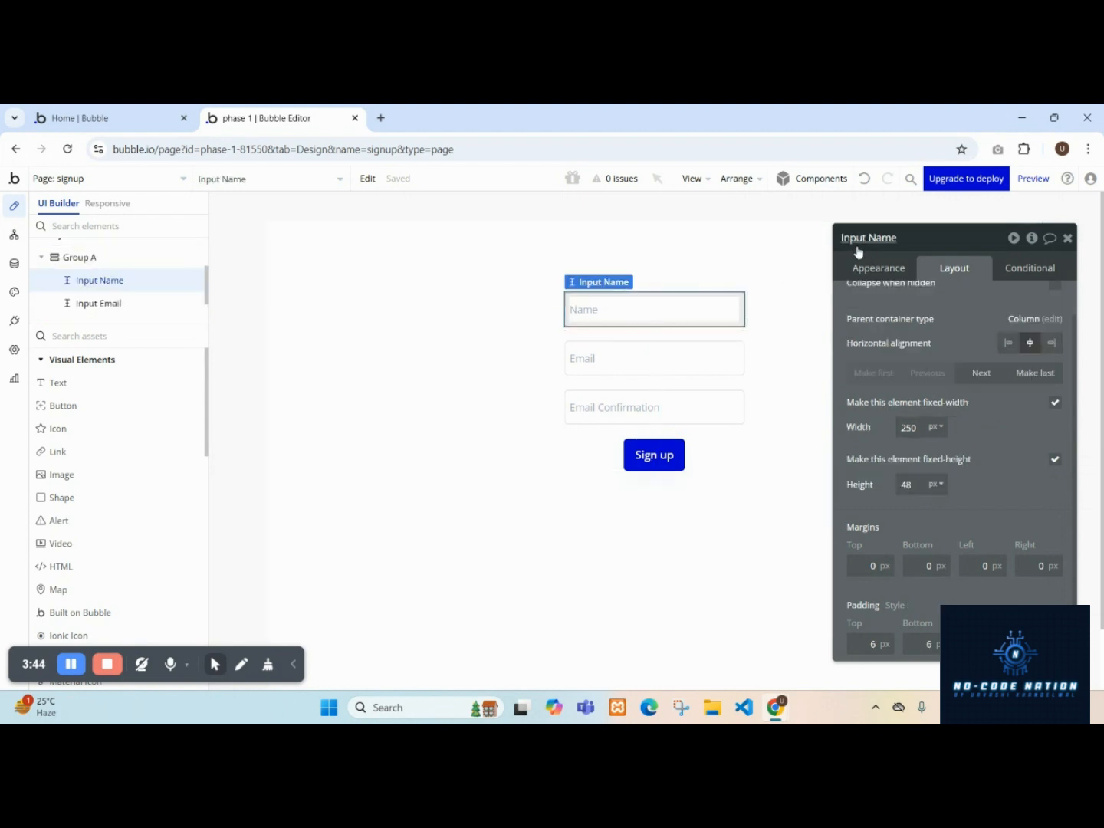
pyautogui.click(728, 357)
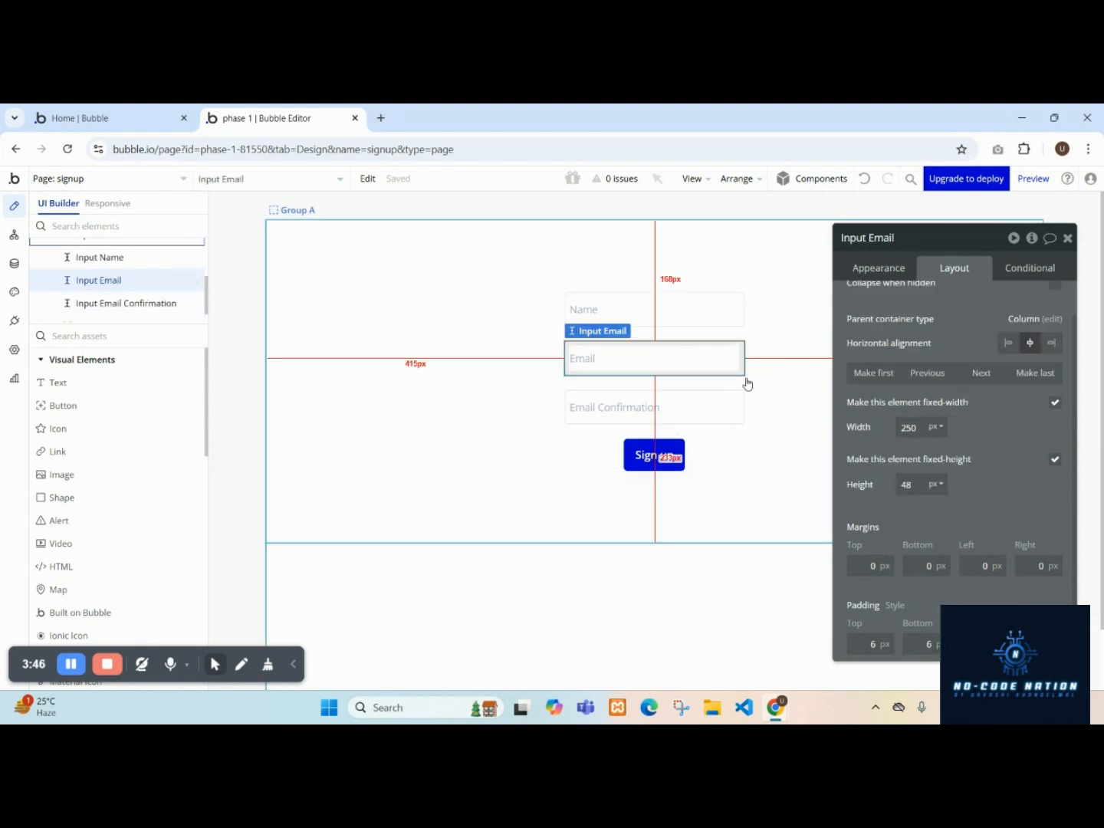
pyautogui.click(711, 400)
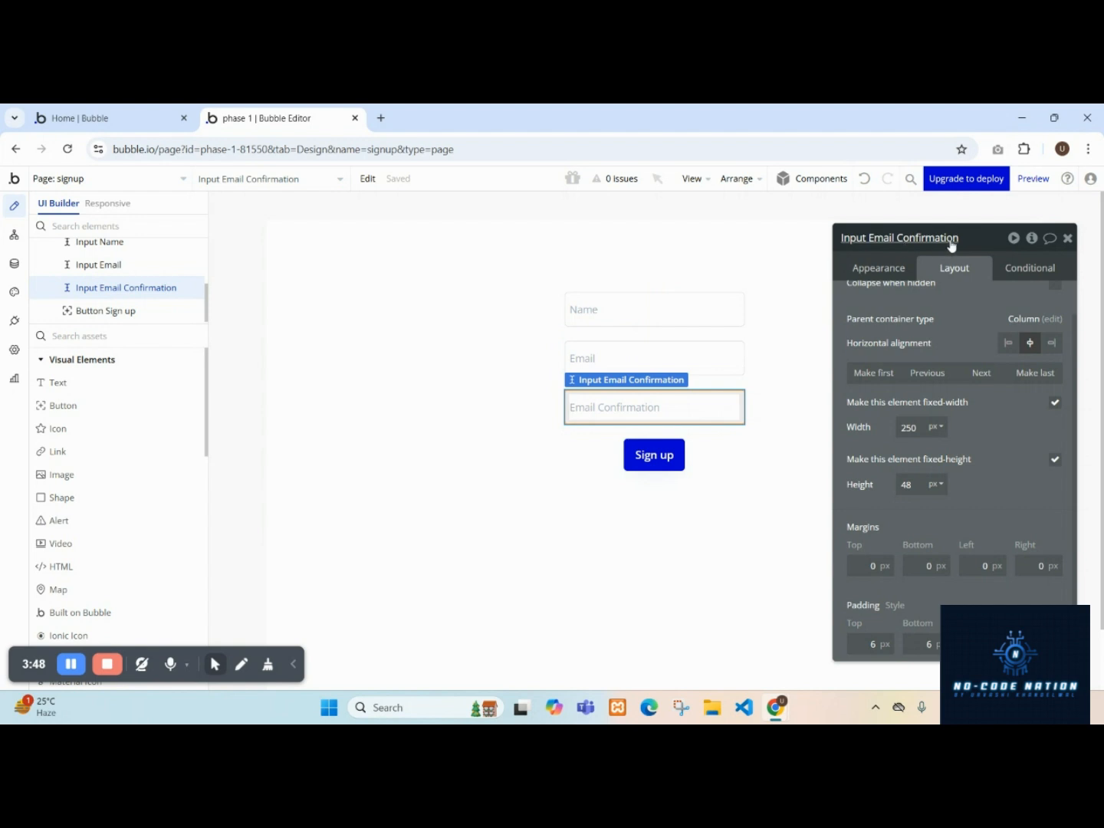
pyautogui.click(676, 471)
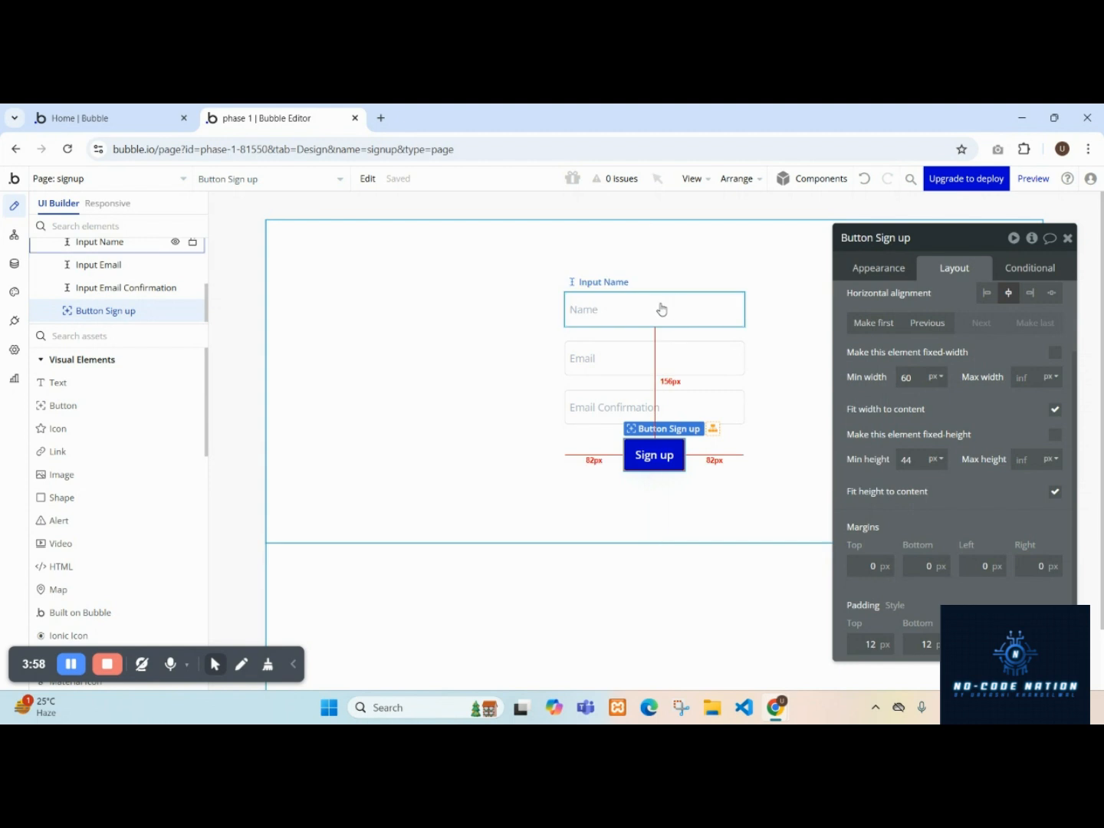
pyautogui.click(629, 301)
pyautogui.click(639, 374)
pyautogui.click(648, 415)
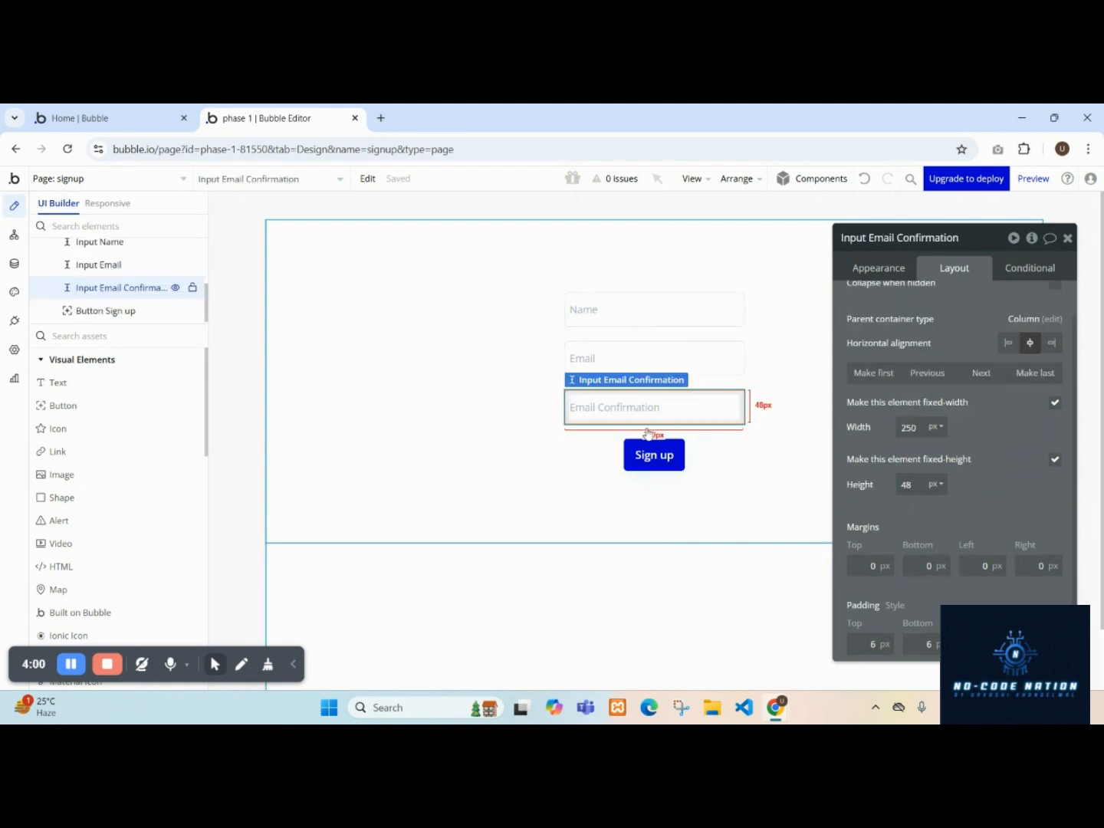
pyautogui.click(654, 455)
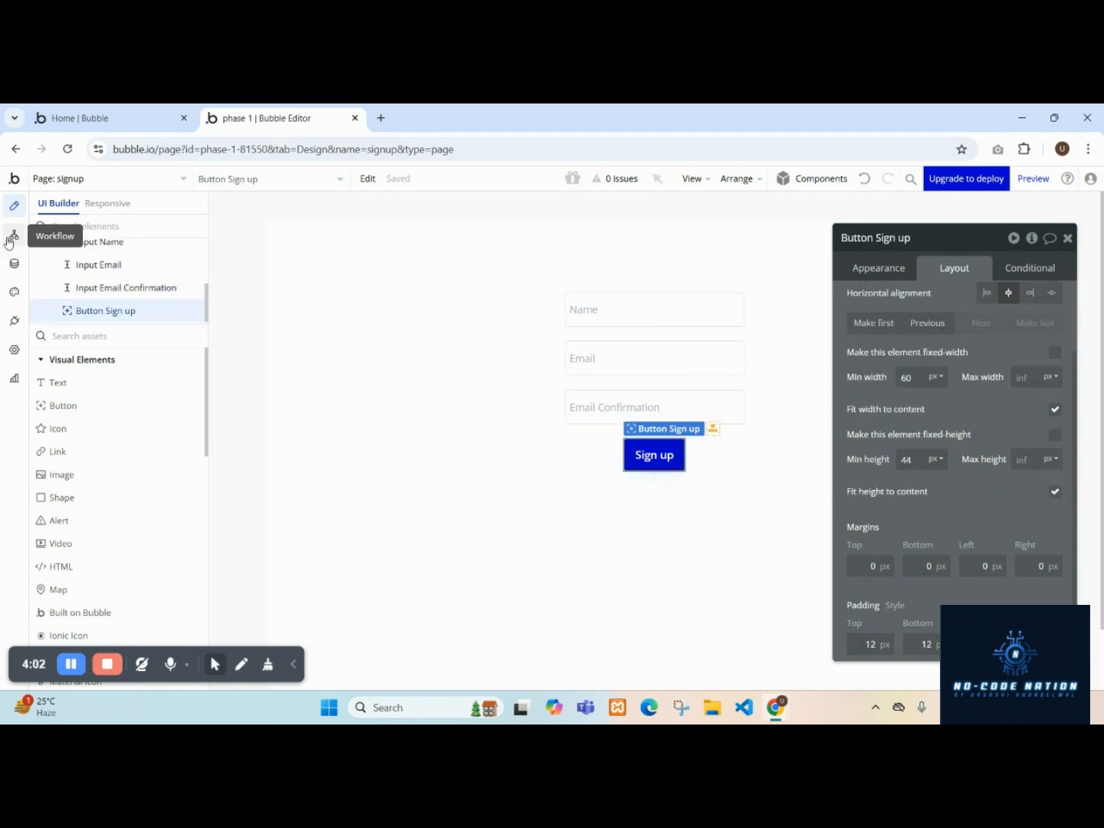
# Delete the full name field from the User data type.
pyautogui.click(14, 265)
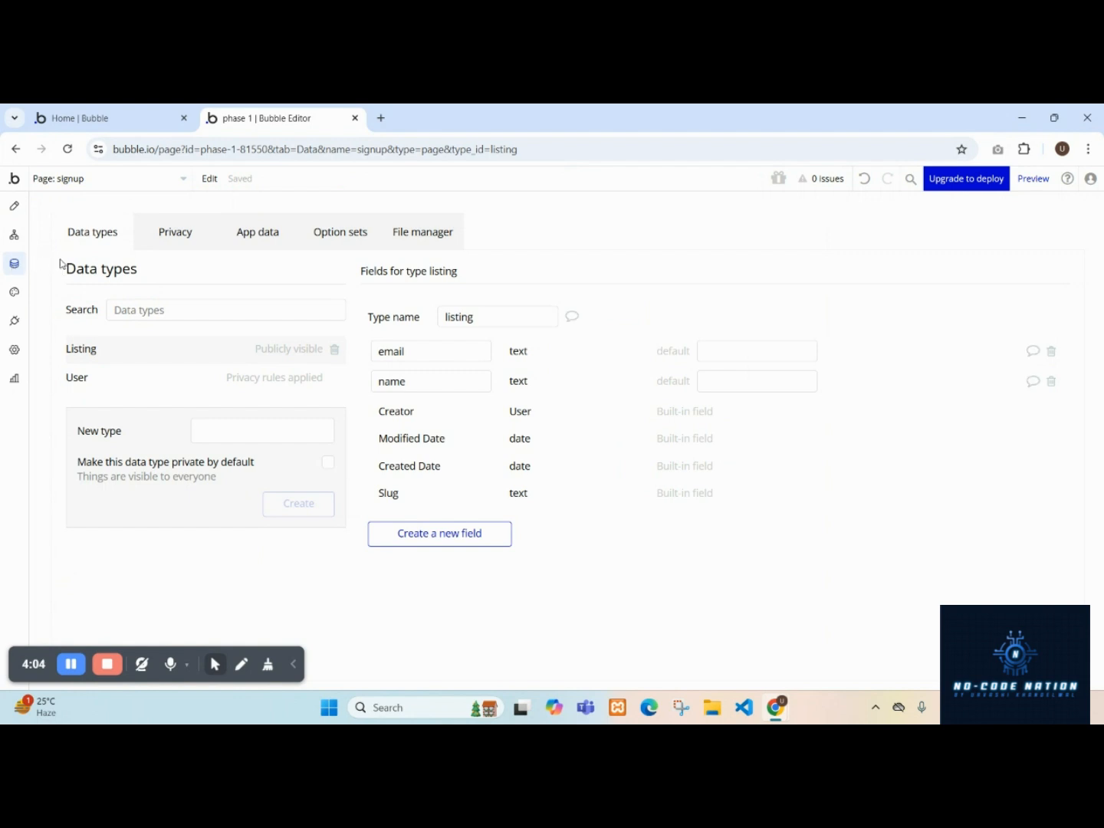
pyautogui.click(117, 380)
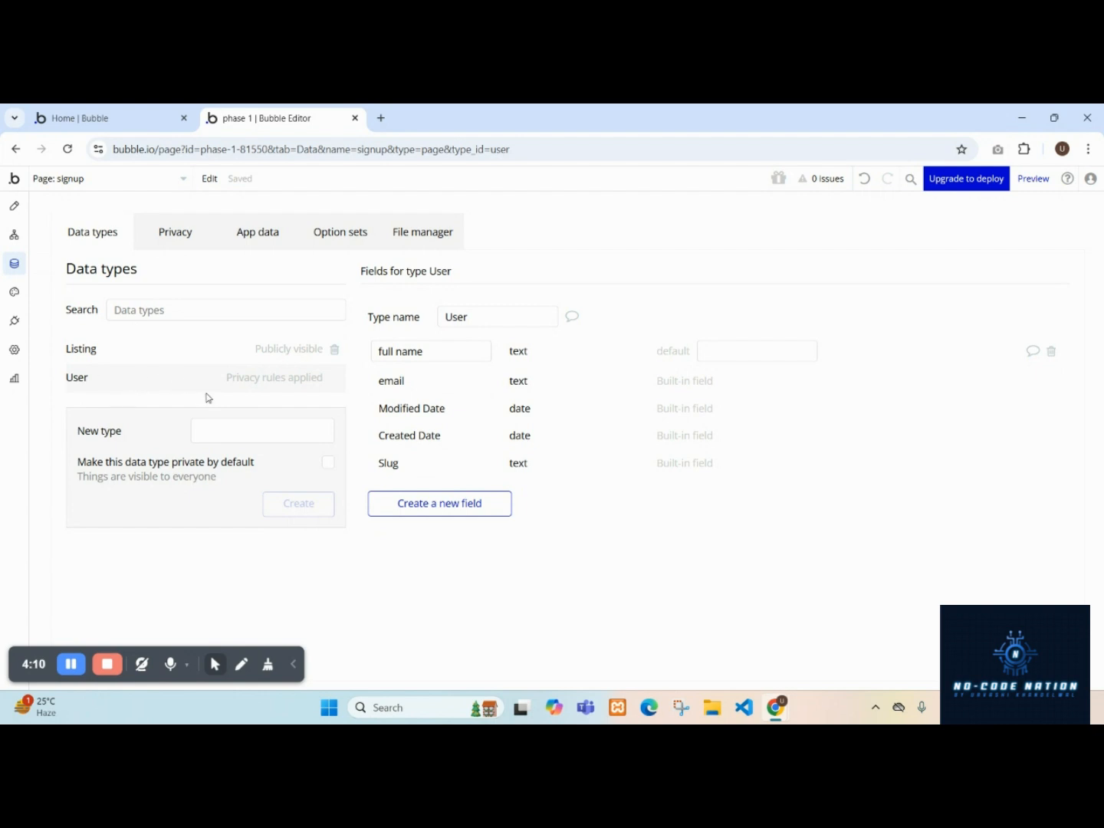
pyautogui.click(1051, 353)
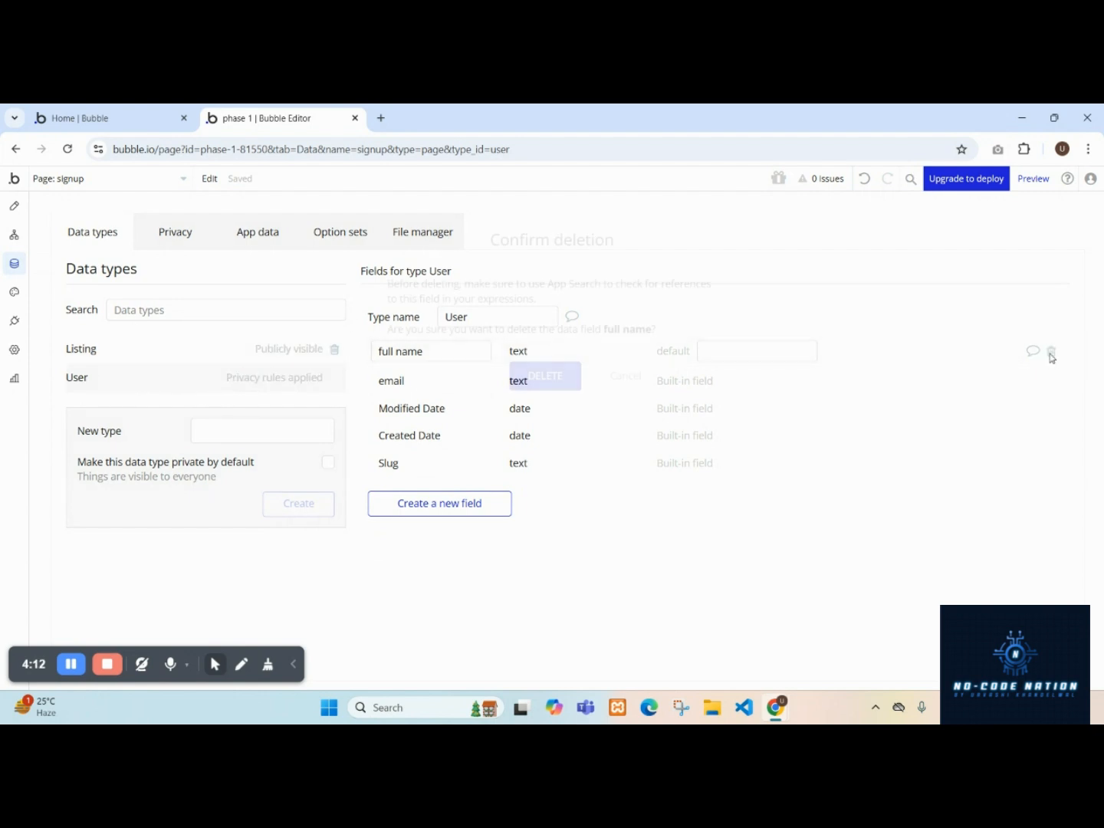
pyautogui.click(545, 376)
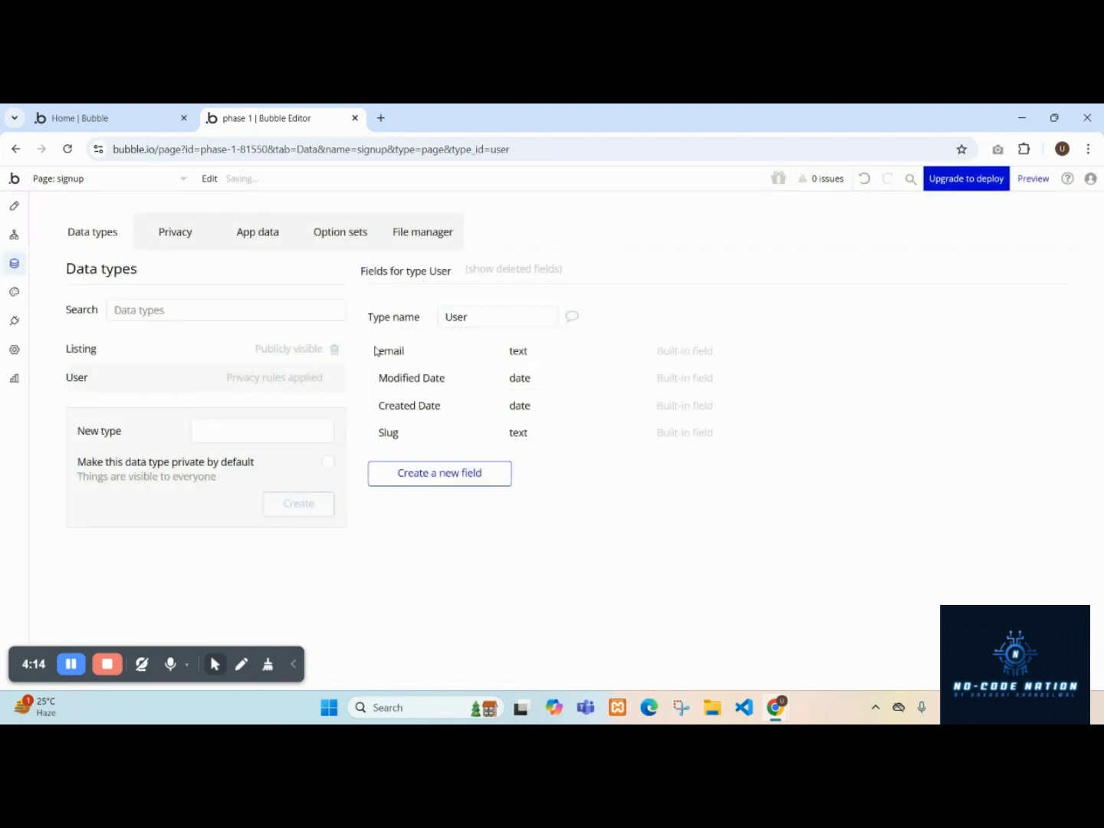
# Create a new text field named Name on the User data type.
pyautogui.click(446, 481)
pyautogui.click(497, 300)
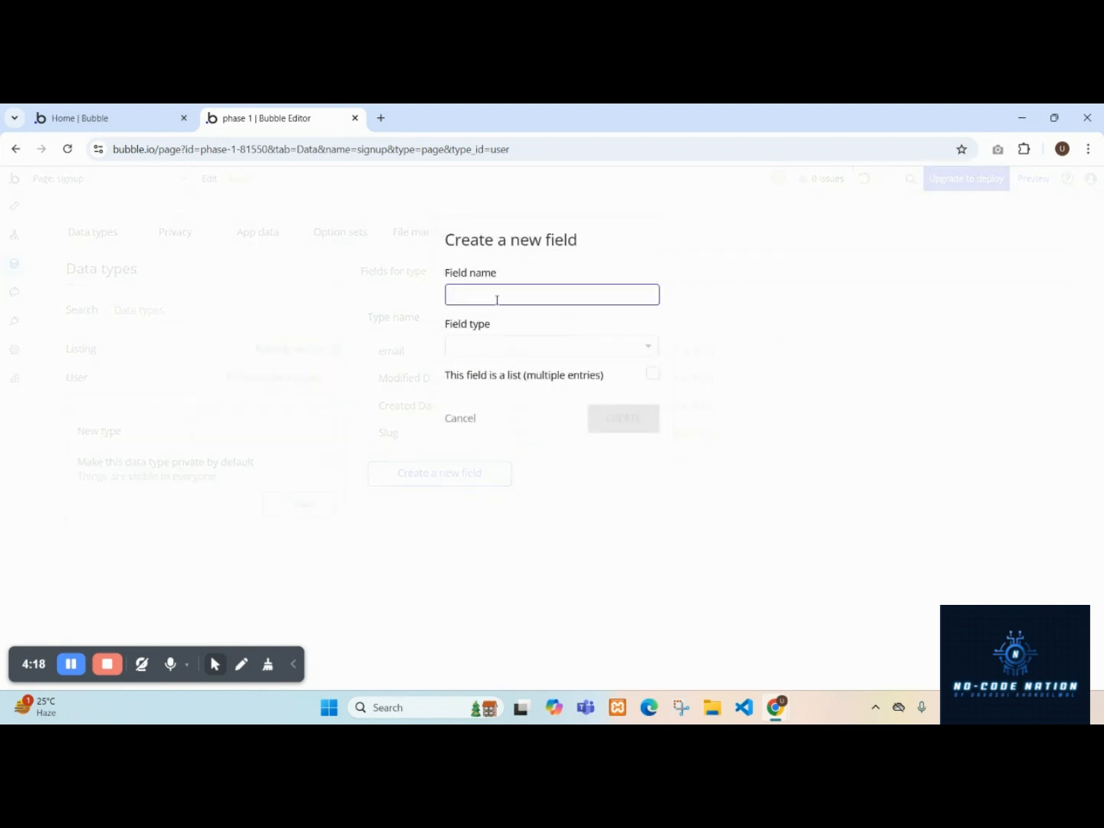
pyautogui.click(493, 346)
pyautogui.click(515, 452)
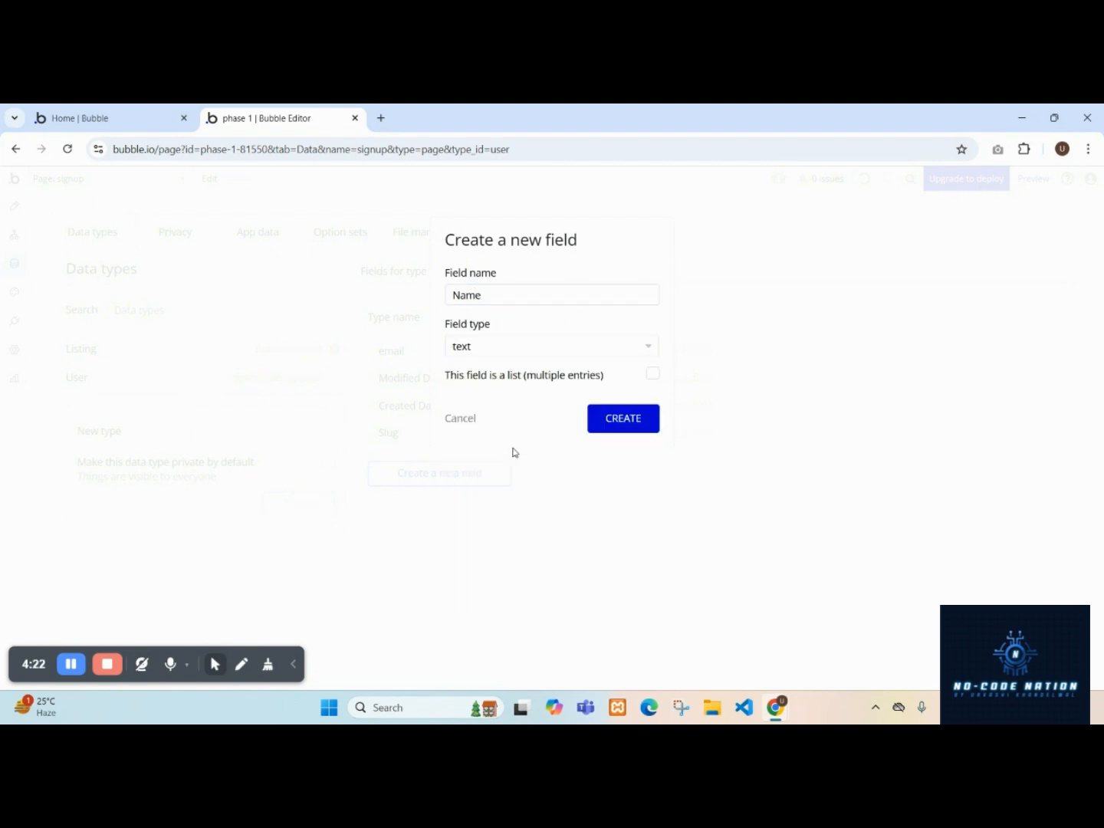
pyautogui.click(619, 434)
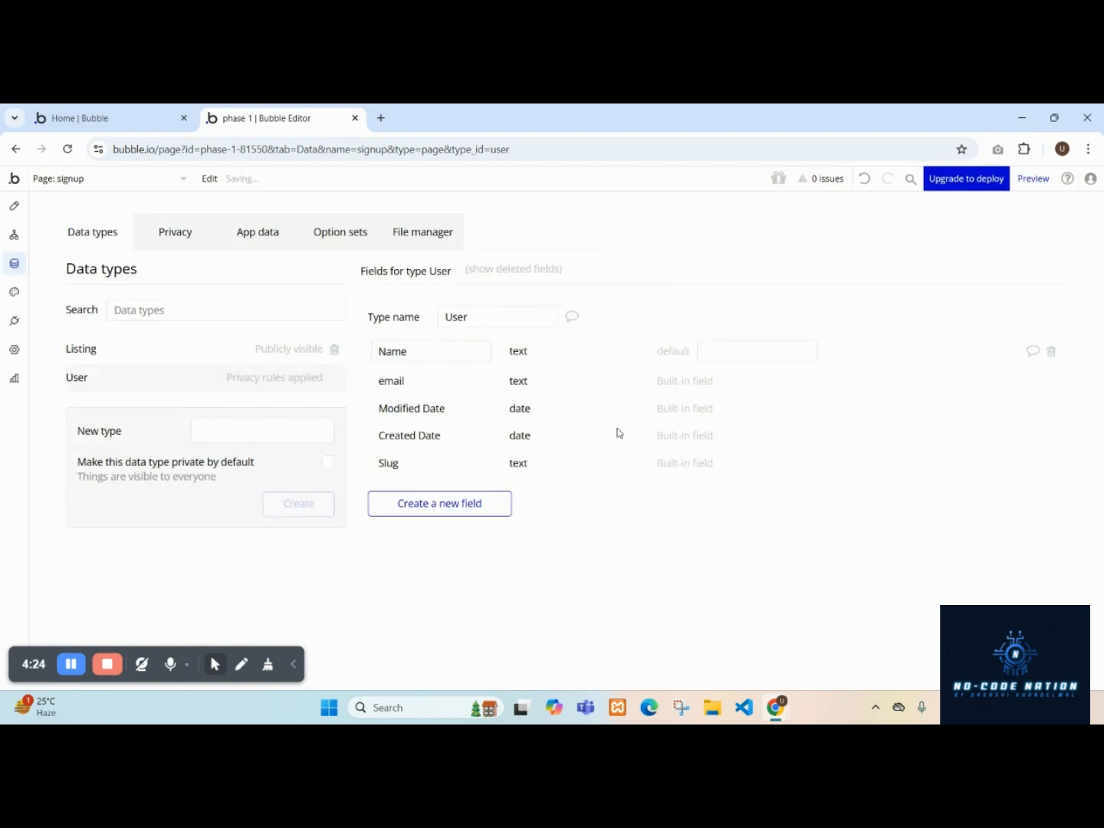
# Add a workflow to the Sign up button with a Sign the user up action.
pyautogui.click(14, 205)
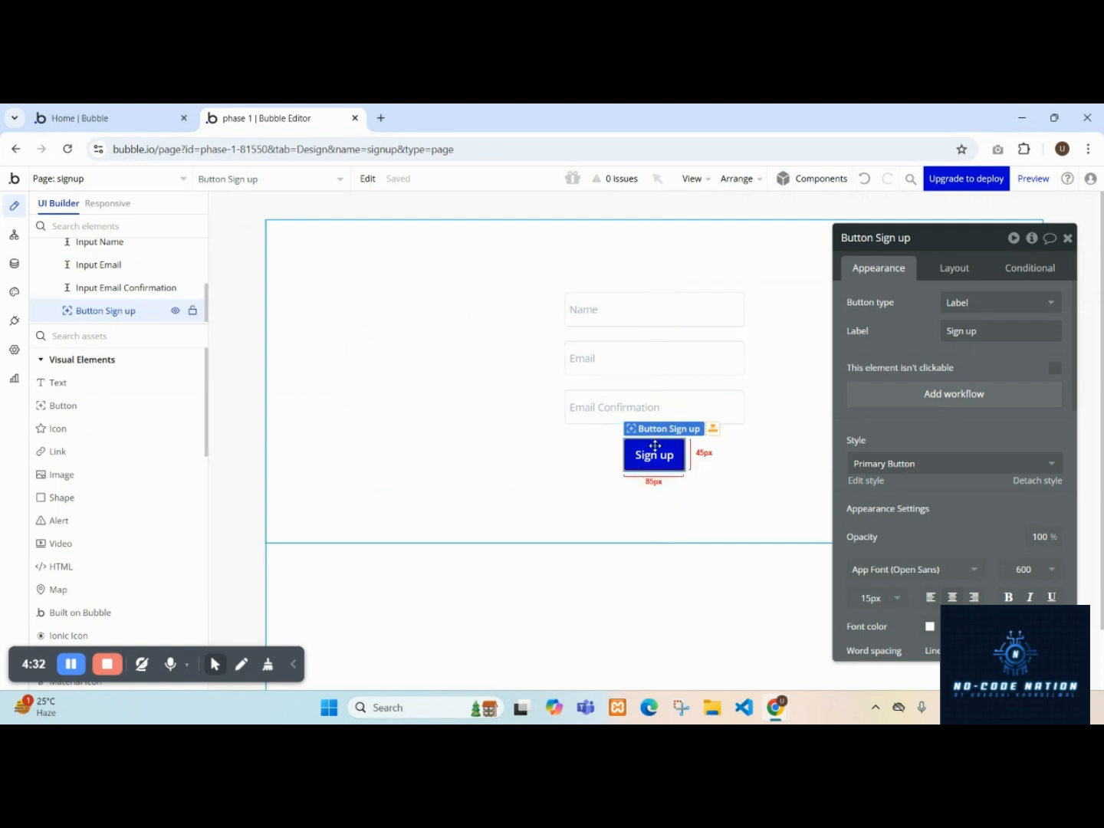
pyautogui.click(1002, 404)
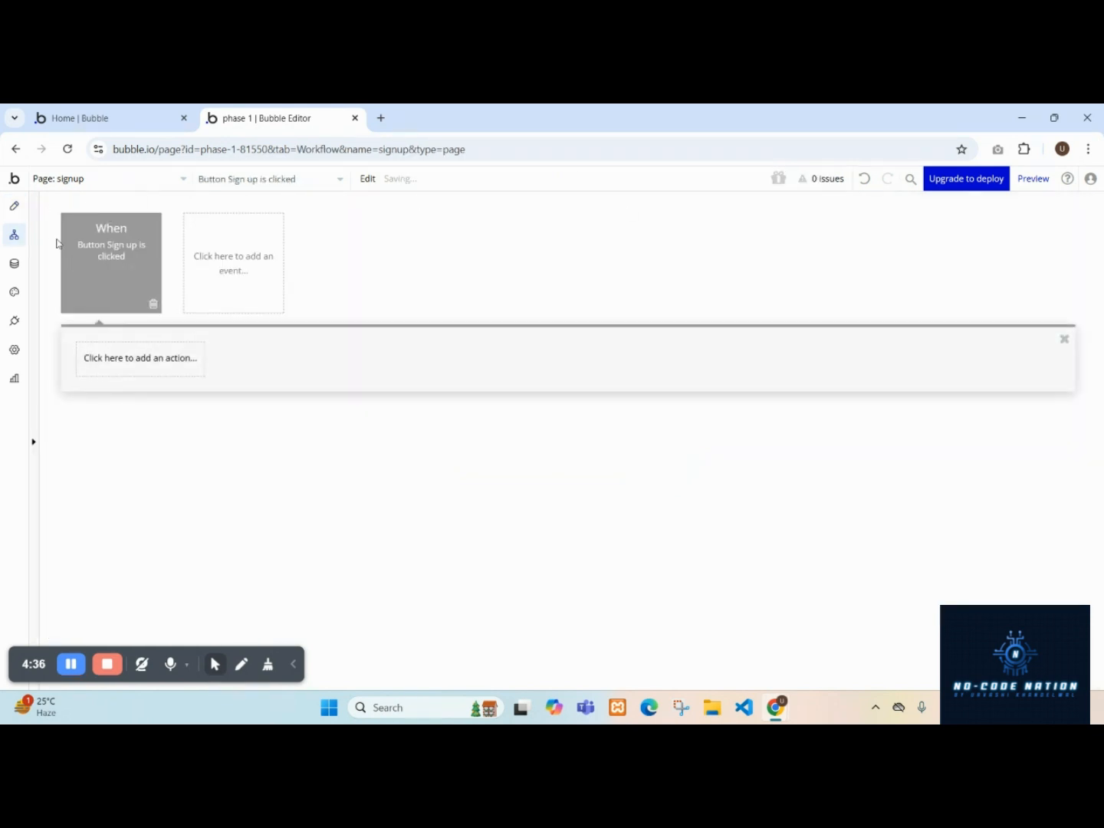
pyautogui.moveTo(115, 256)
pyautogui.click(125, 362)
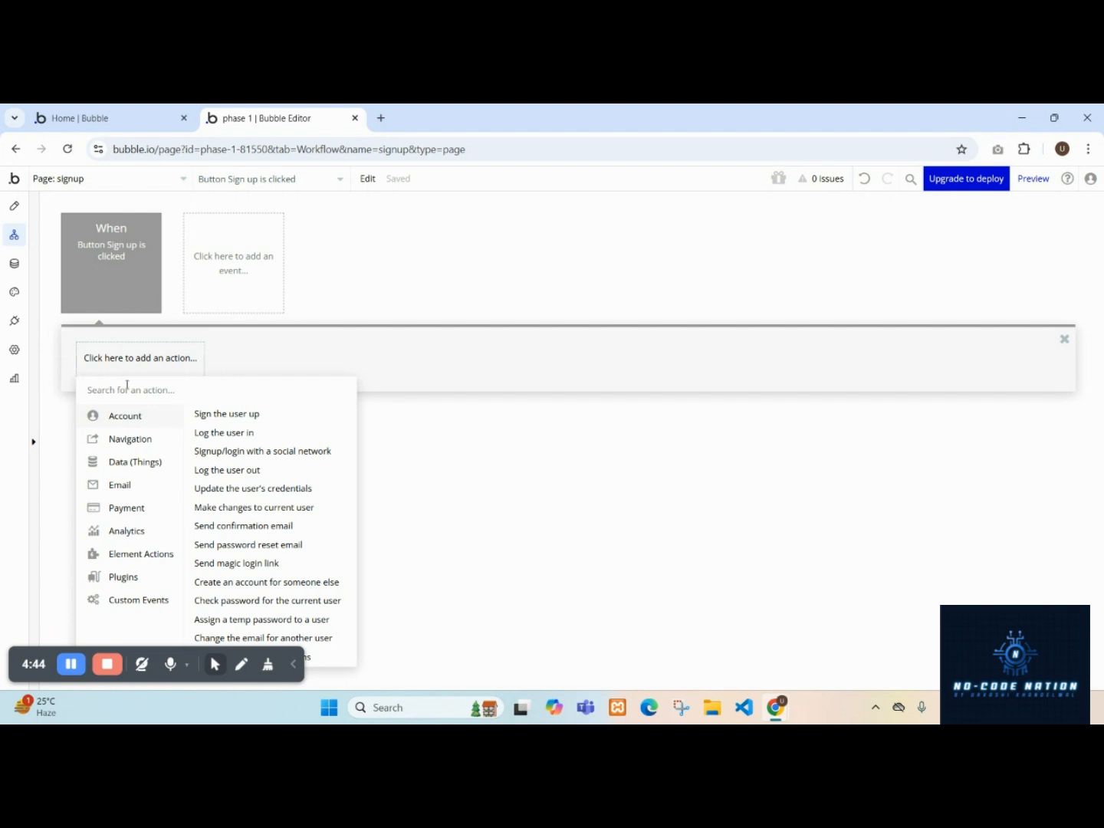
pyautogui.click(267, 415)
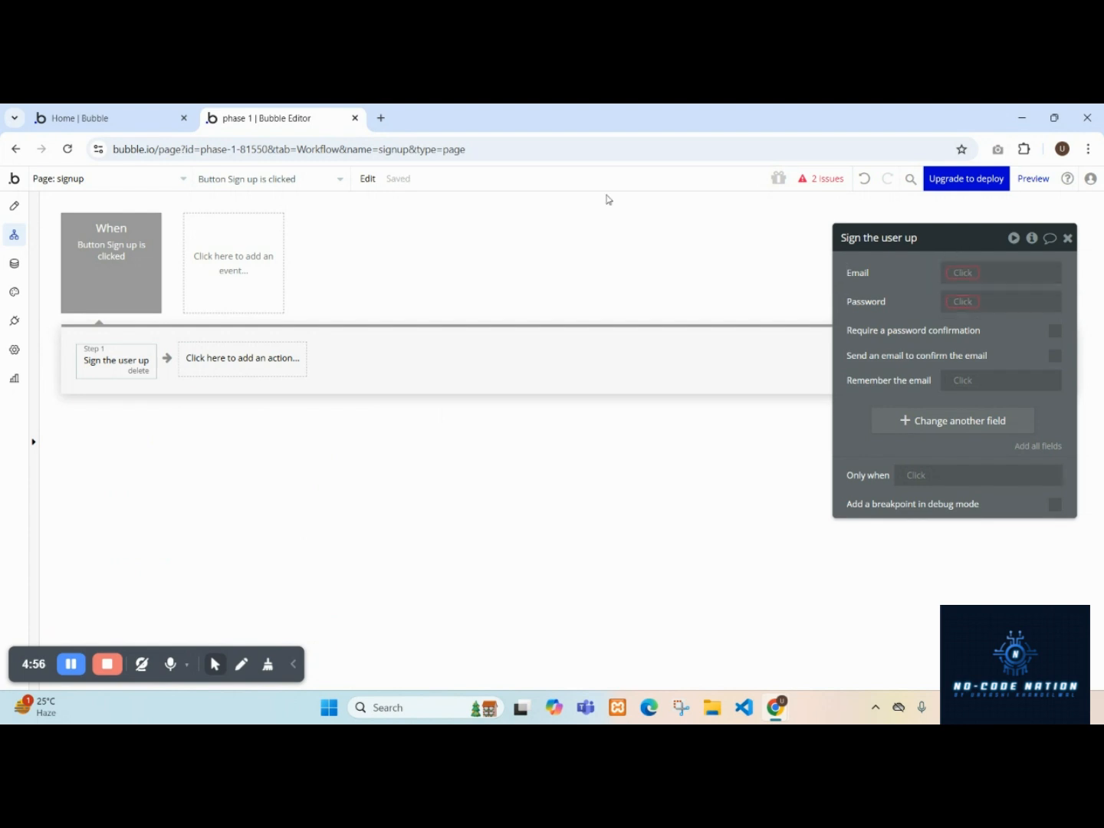
# Review the Name, Email and Email Confirmation inputs' appearance settings.
pyautogui.click(13, 209)
pyautogui.click(582, 309)
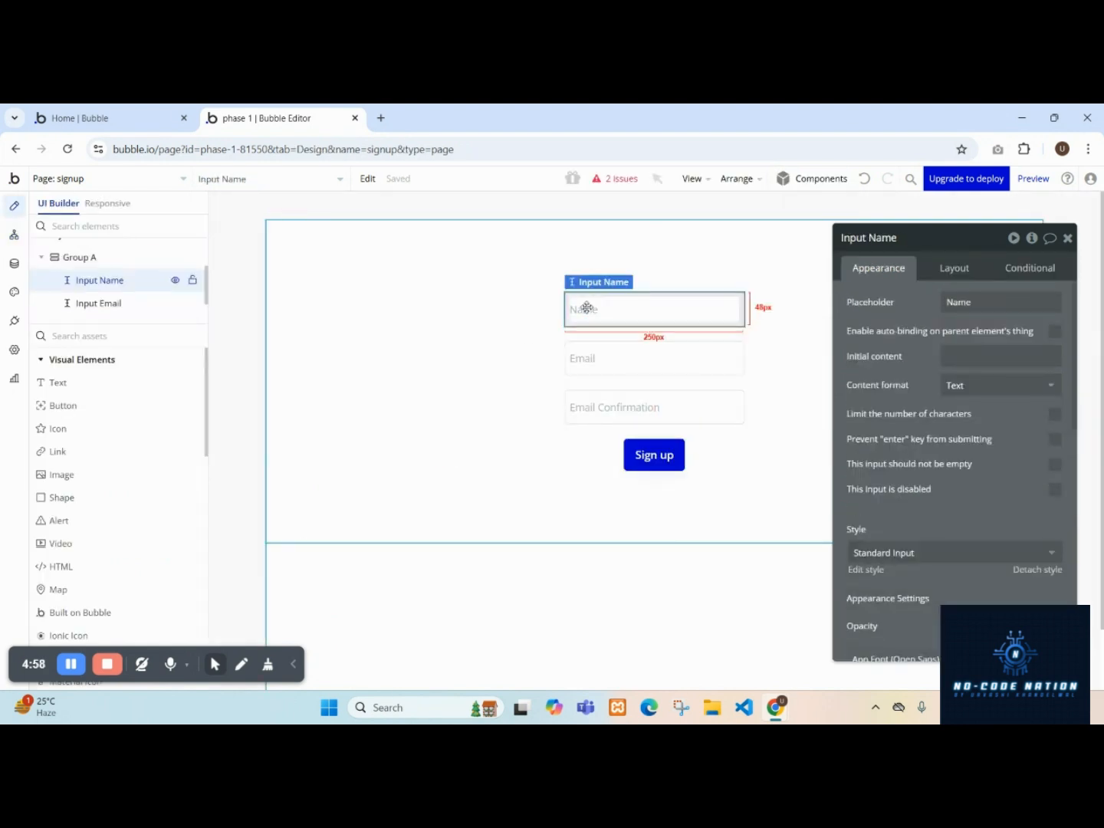
pyautogui.click(604, 360)
pyautogui.click(604, 406)
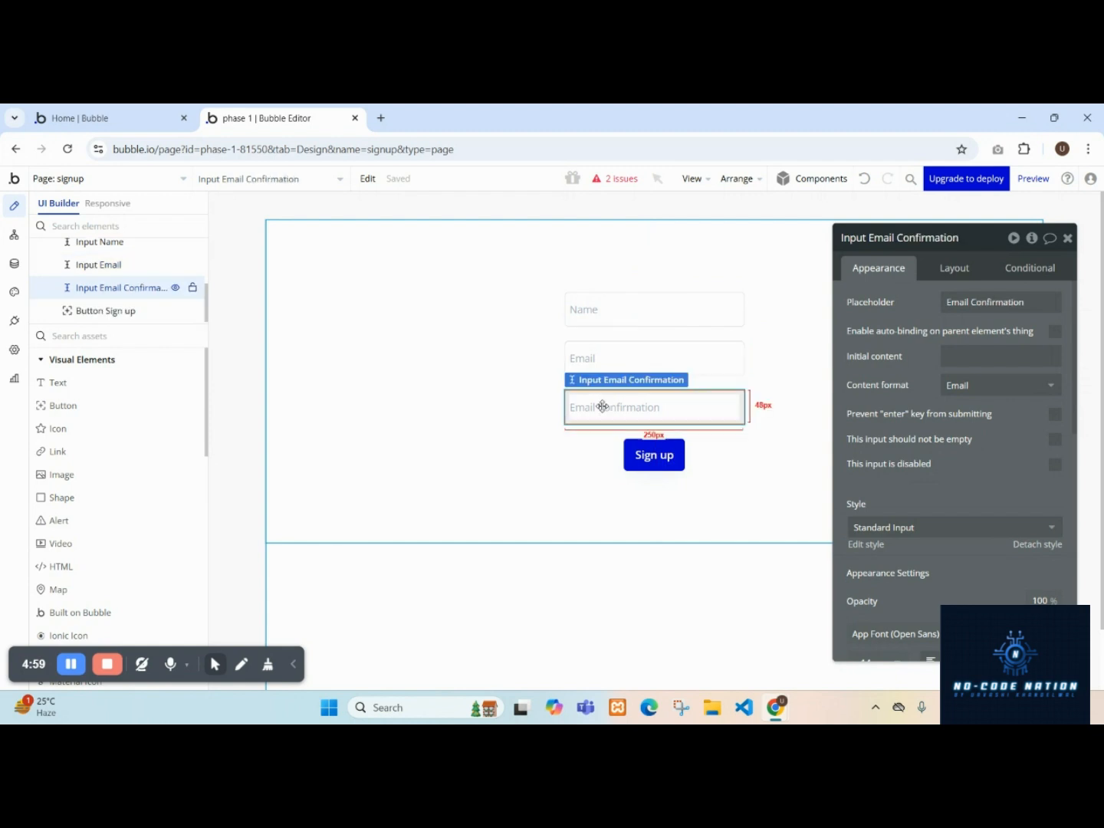
pyautogui.click(635, 313)
# Preview the signup page and remove the debug_mode parameter from its URL.
pyautogui.click(1031, 181)
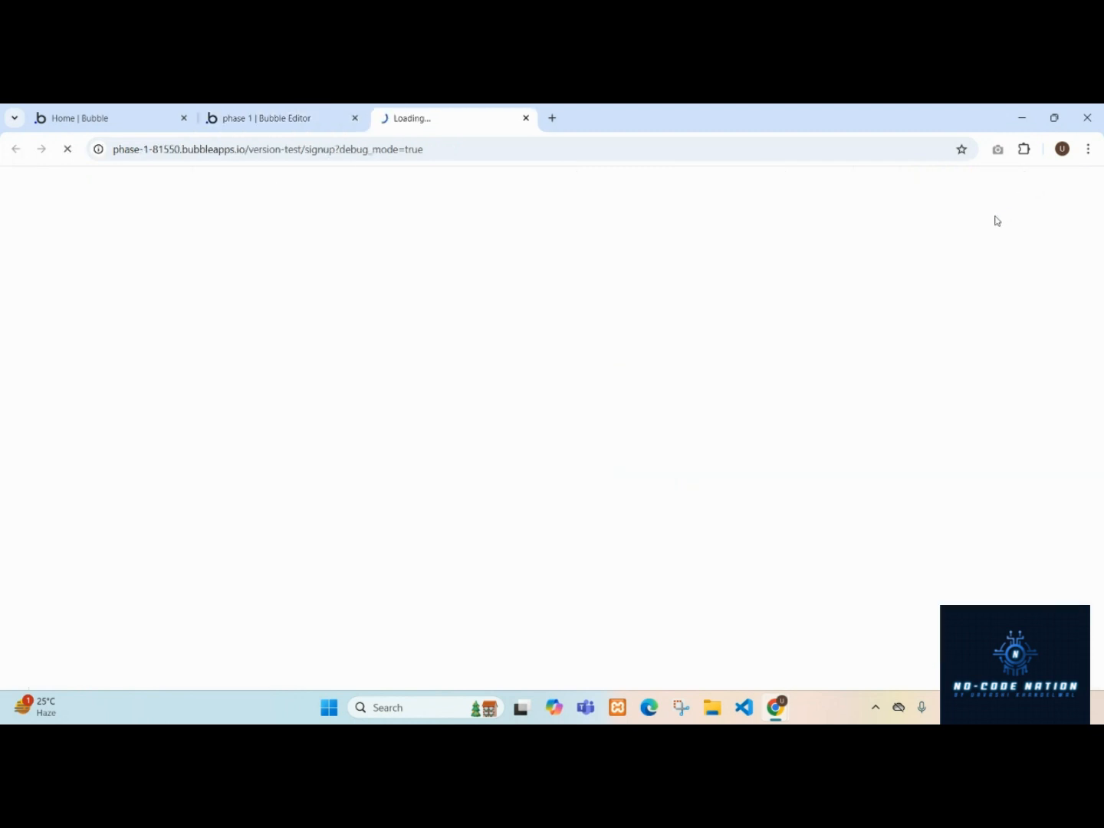
pyautogui.moveTo(339, 153); pyautogui.dragTo(535, 162)
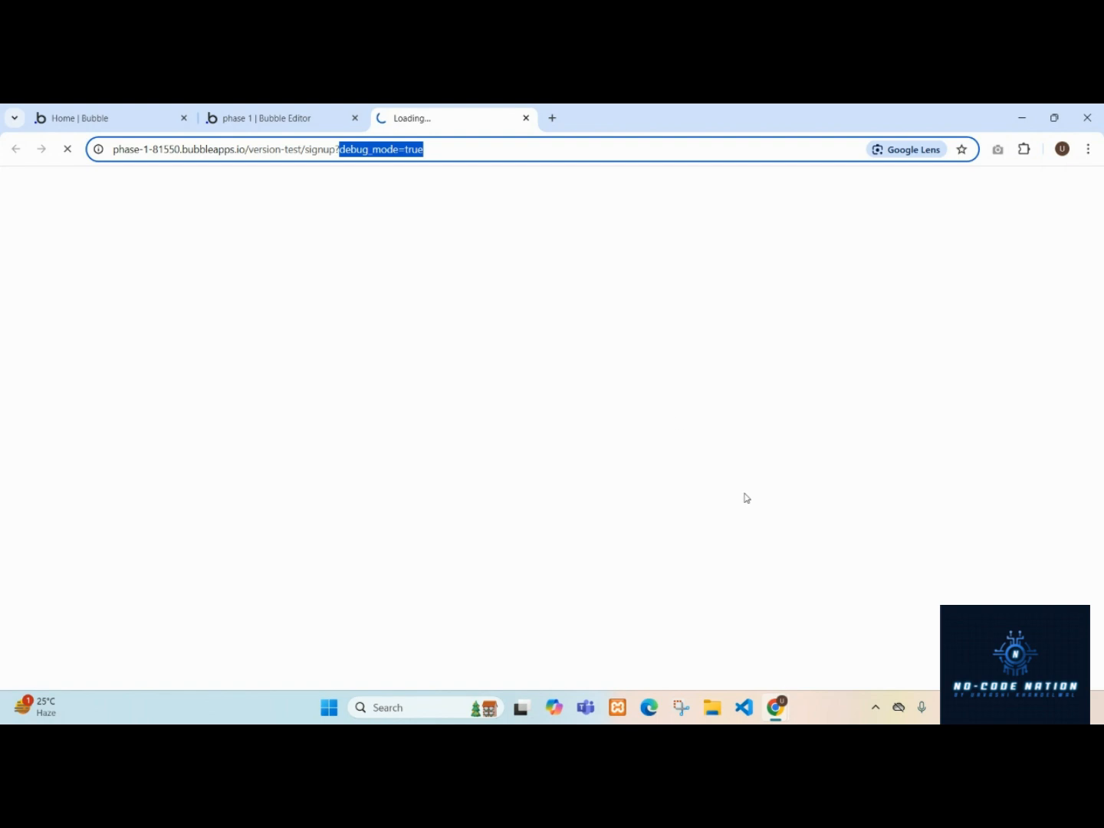
pyautogui.press('BackSpace')
pyautogui.press('Return')
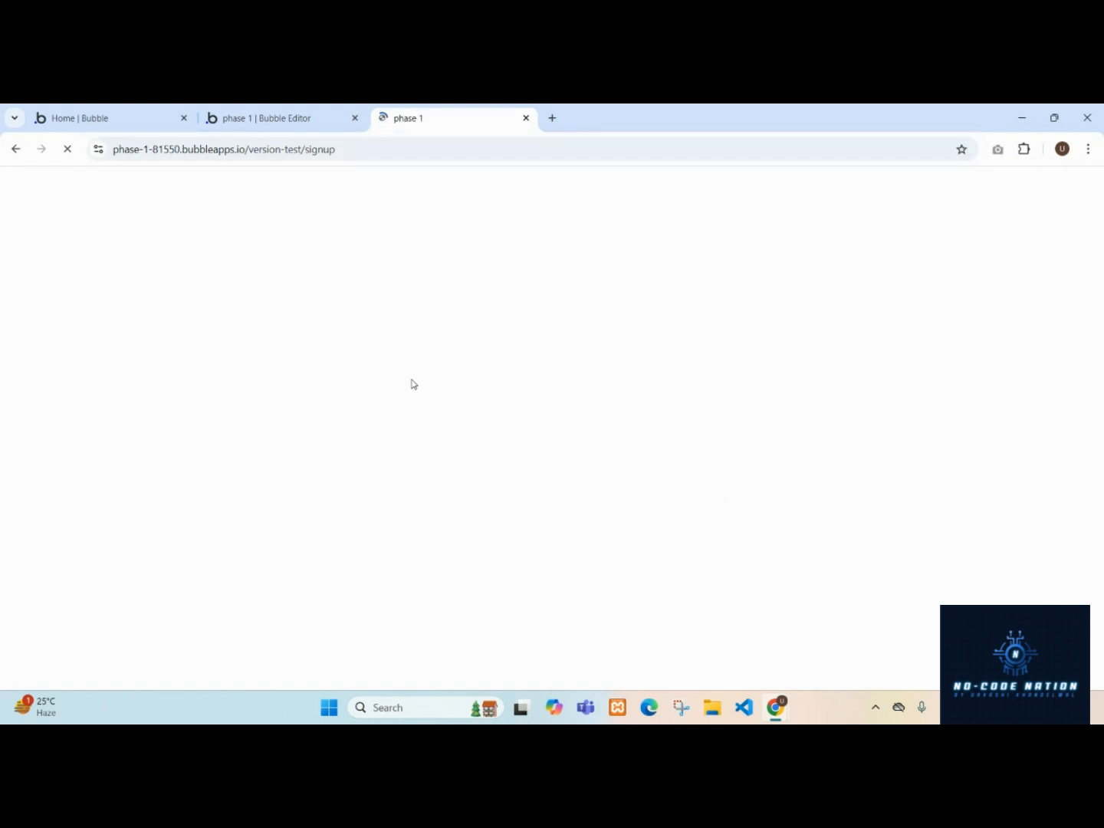
# Fill the form with test values wfargs, afgsfd and fgsdfg and submit it with Sign up.
pyautogui.click(512, 299)
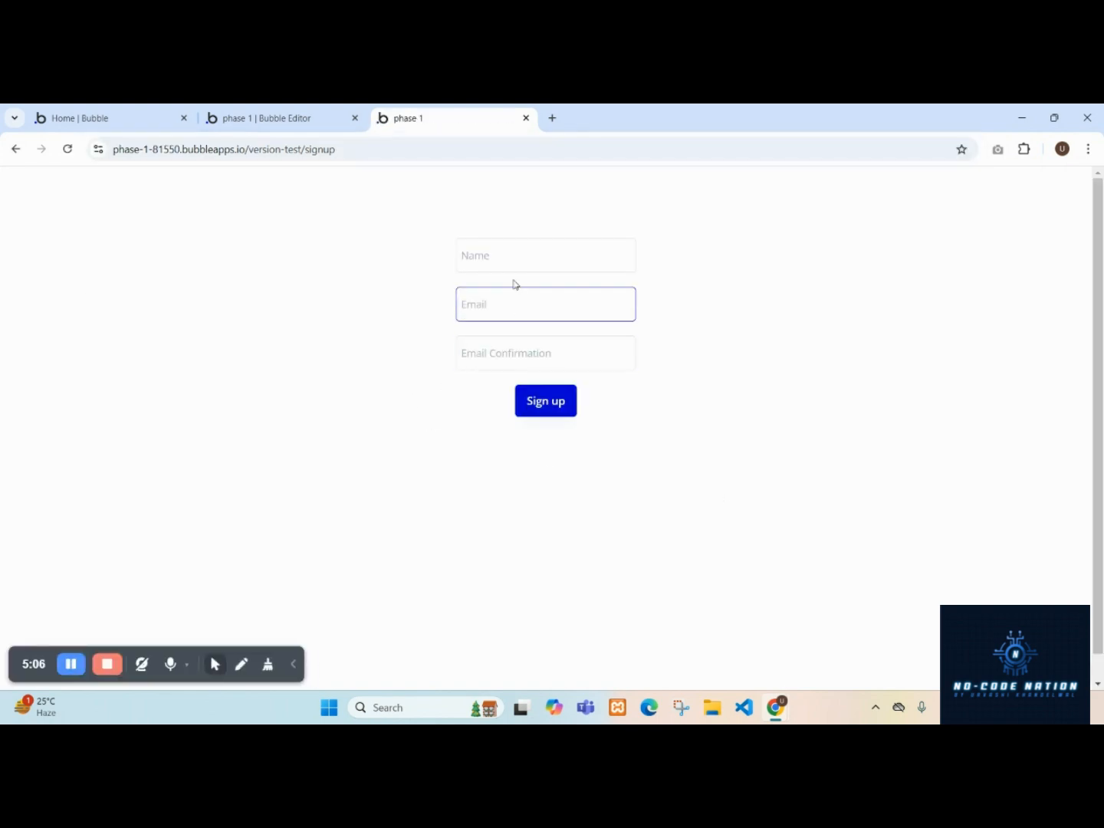
pyautogui.click(515, 265)
pyautogui.click(512, 302)
pyautogui.click(503, 361)
pyautogui.click(509, 262)
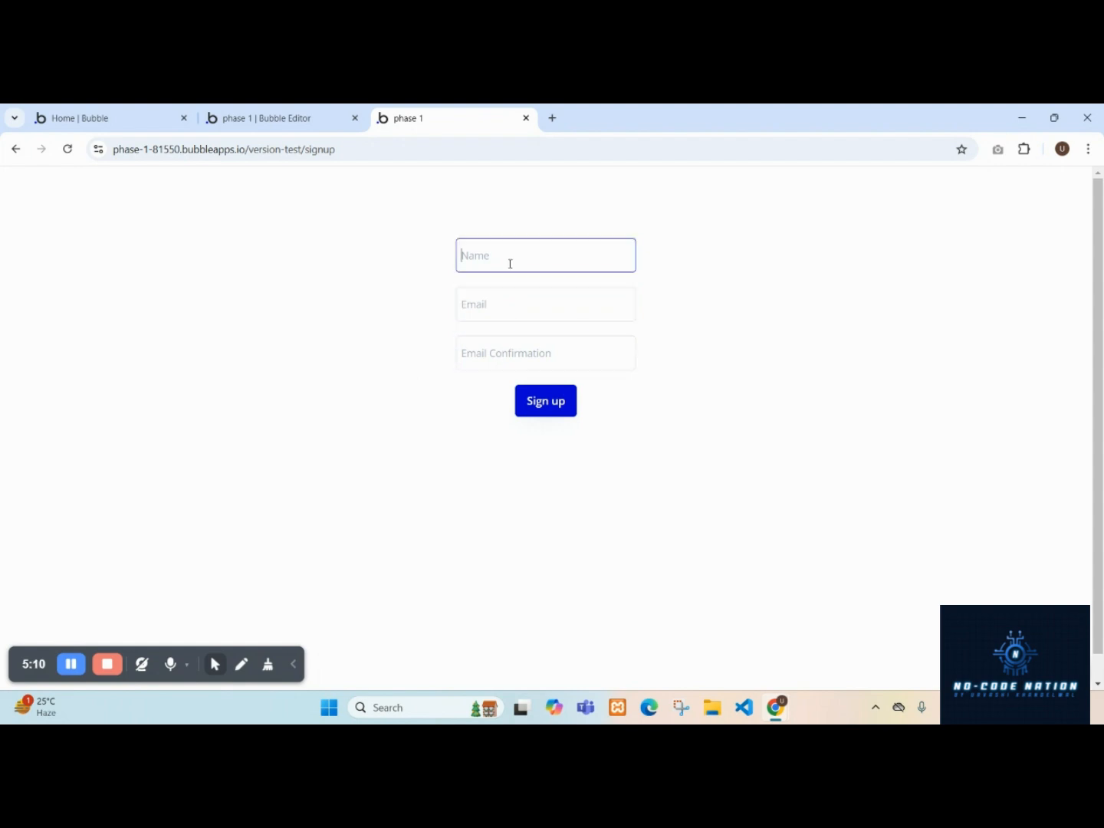
pyautogui.write('wfargs')
pyautogui.click(502, 312)
pyautogui.write('afgsfd')
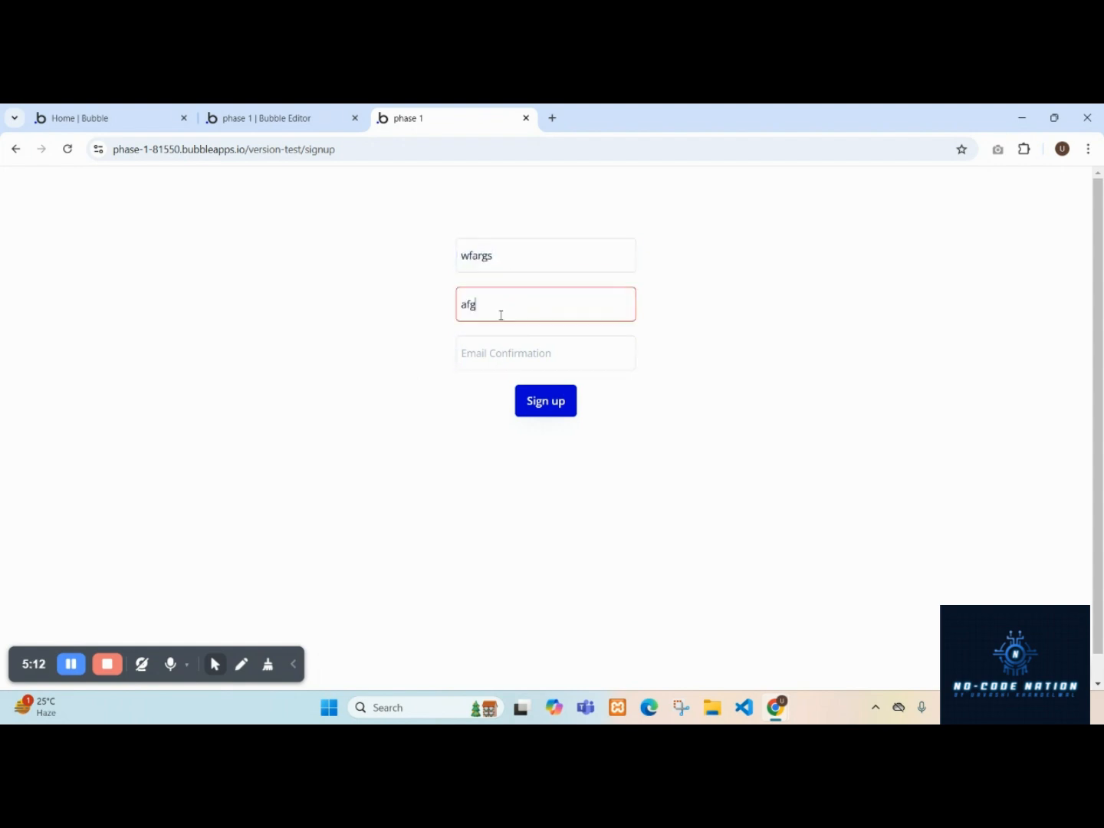
pyautogui.click(512, 365)
pyautogui.write('fgsdfg')
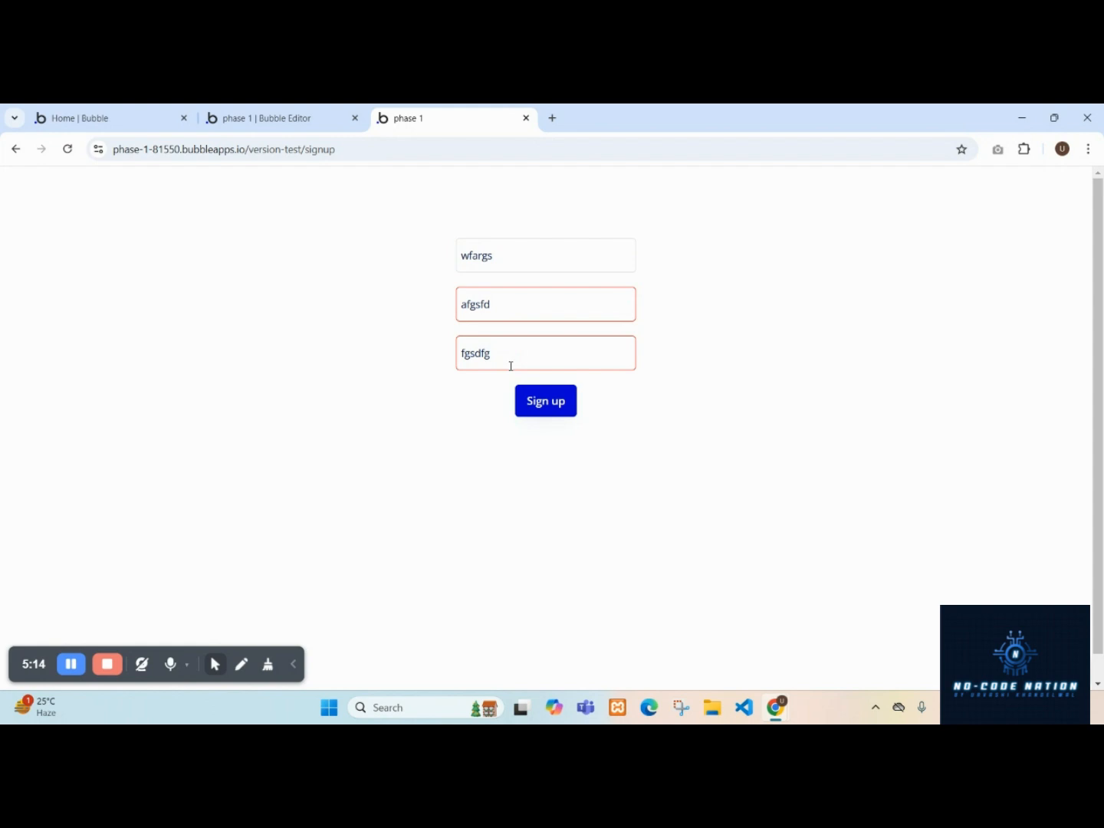
pyautogui.click(549, 403)
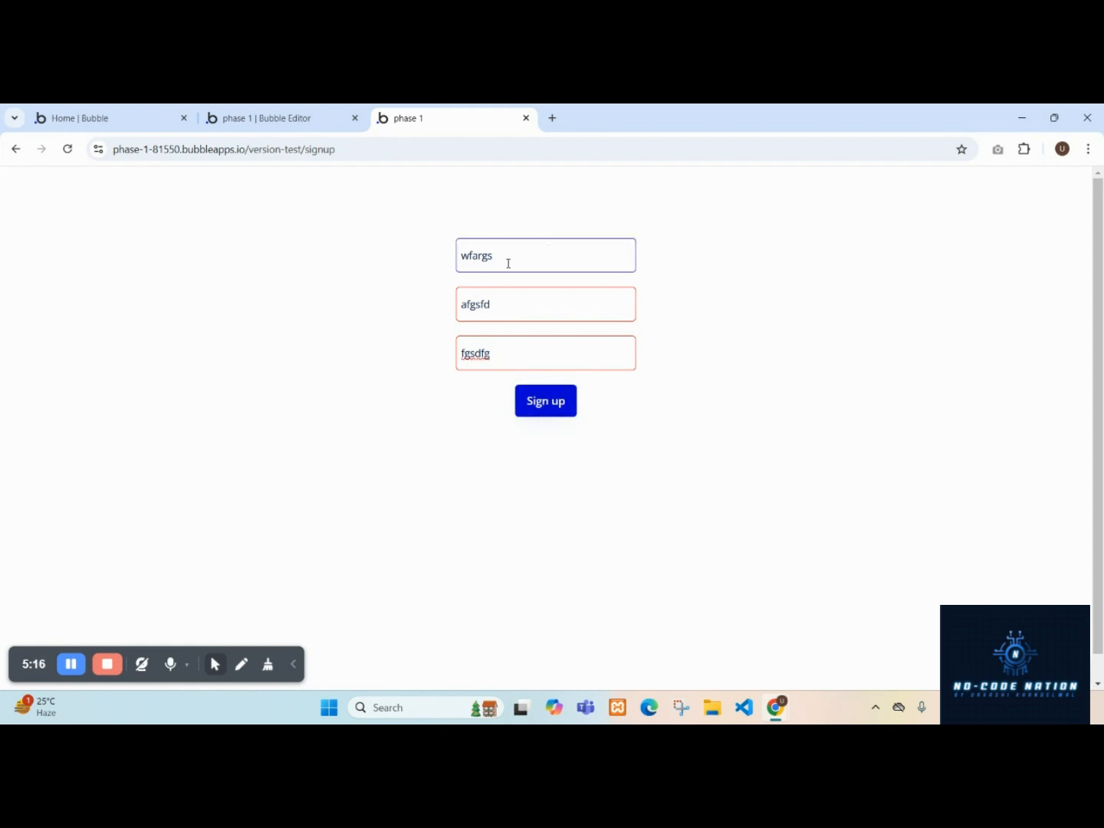
pyautogui.click(311, 115)
pyautogui.click(9, 264)
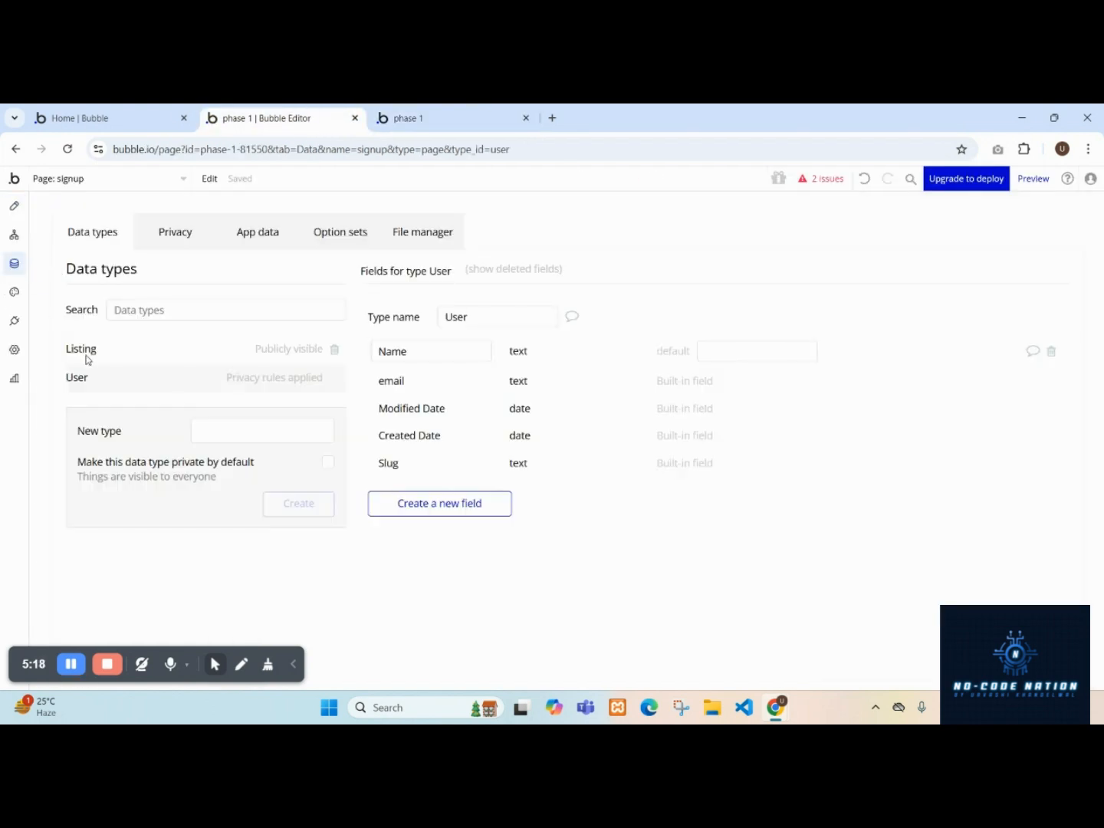
pyautogui.click(406, 115)
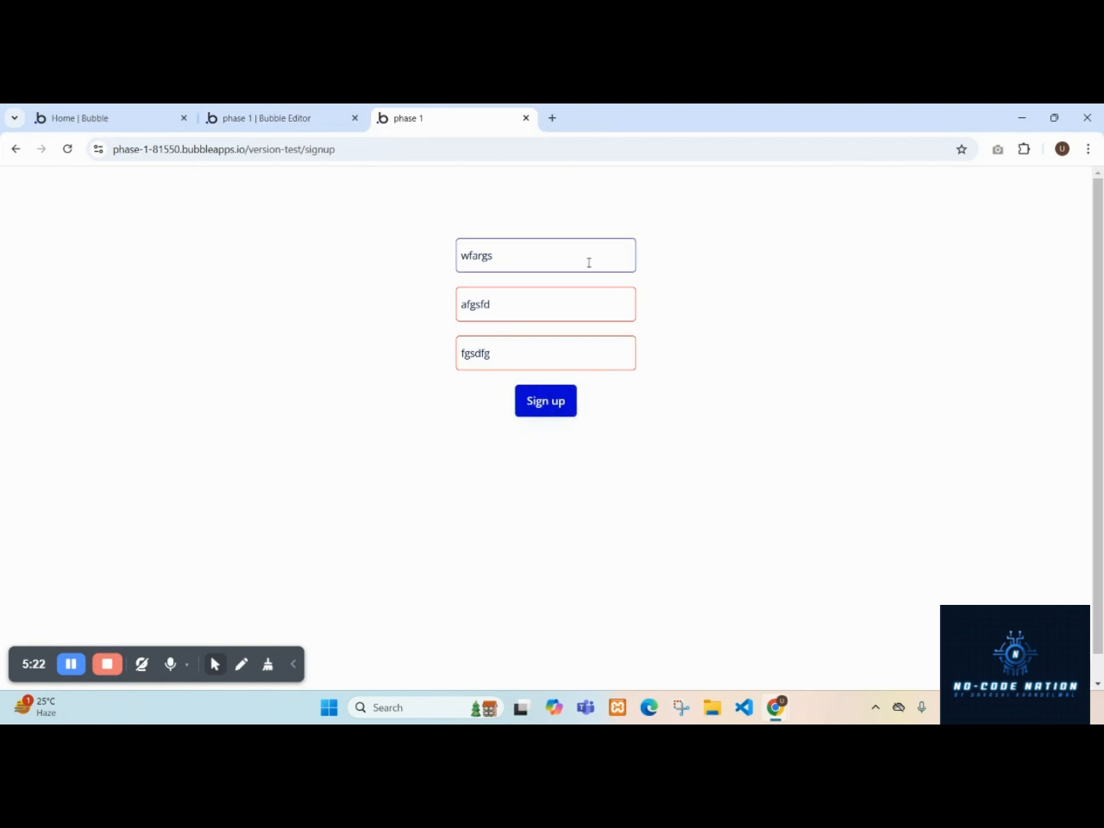
pyautogui.click(237, 116)
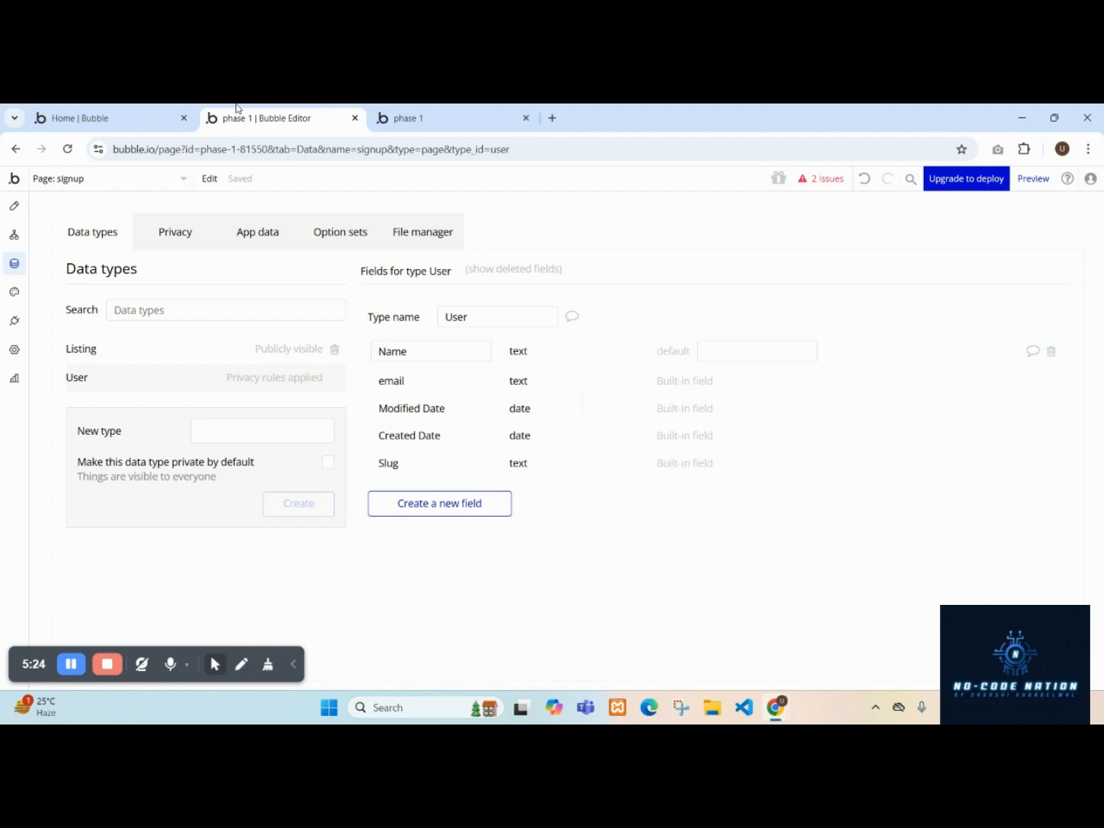
# Set the Sign the user up action's Email to Input Email's value.
pyautogui.click(14, 234)
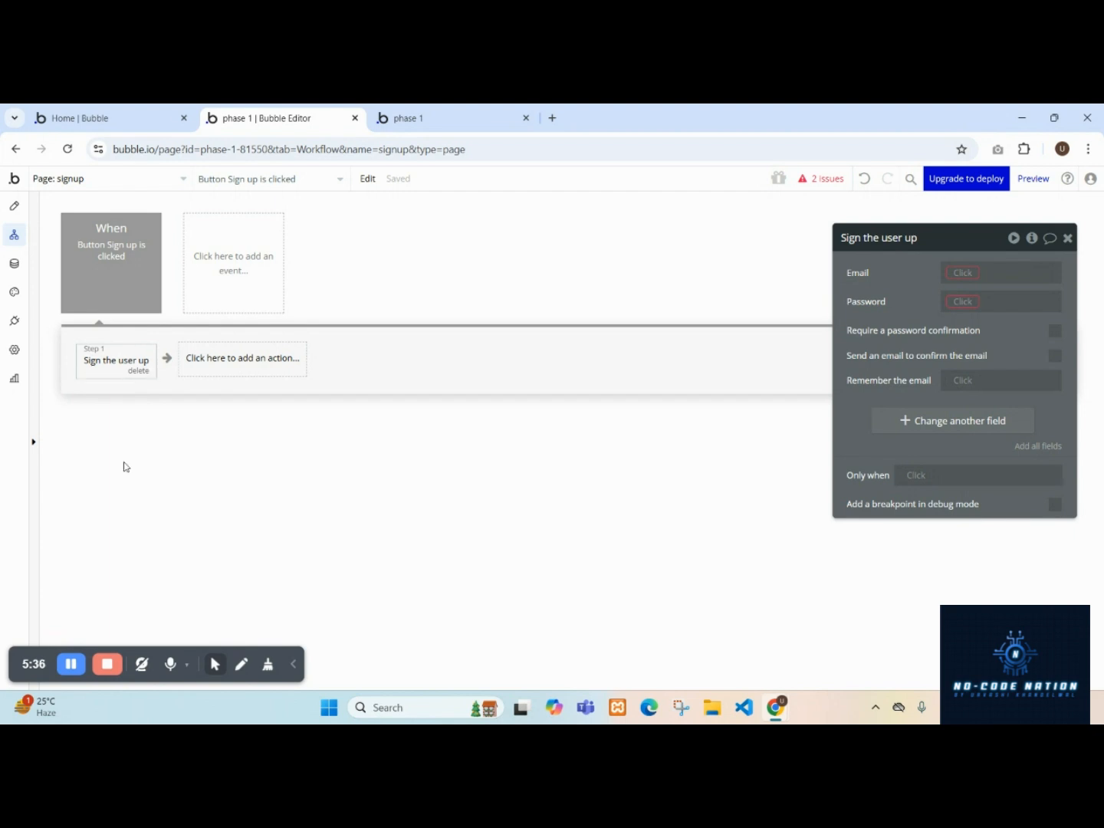
pyautogui.click(968, 272)
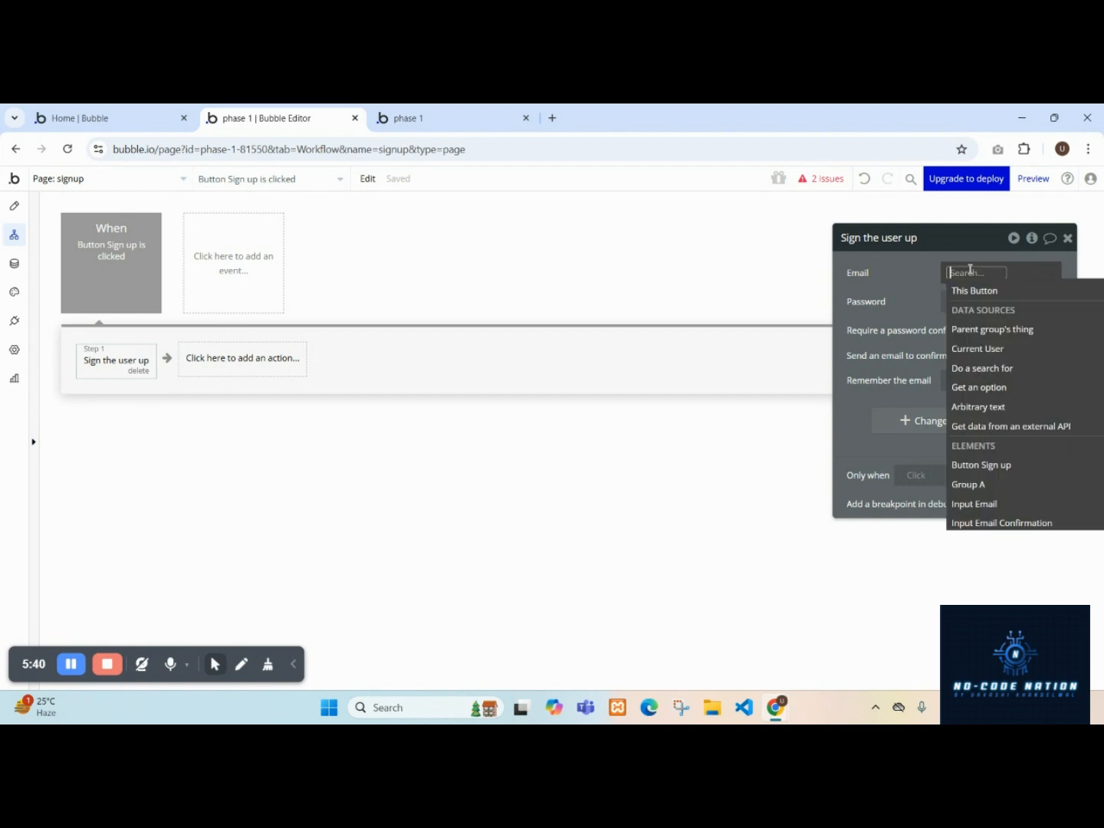
pyautogui.write('in')
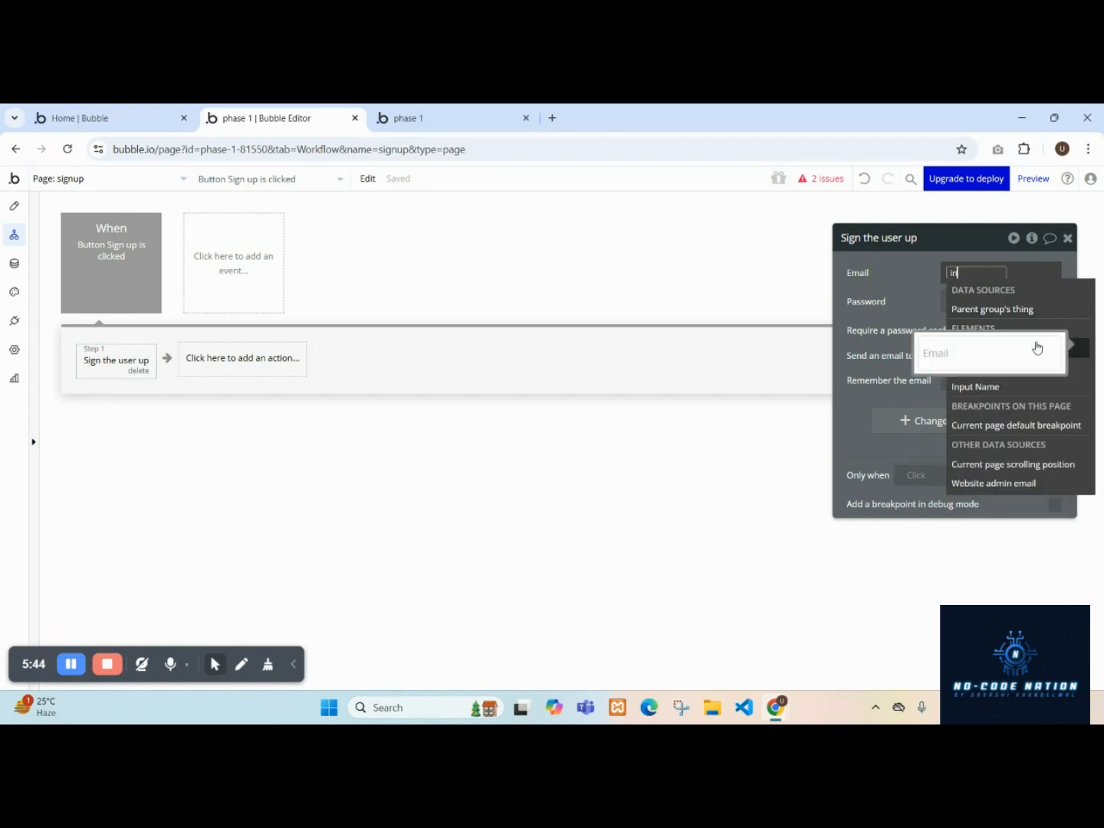
pyautogui.click(1084, 347)
pyautogui.click(1038, 313)
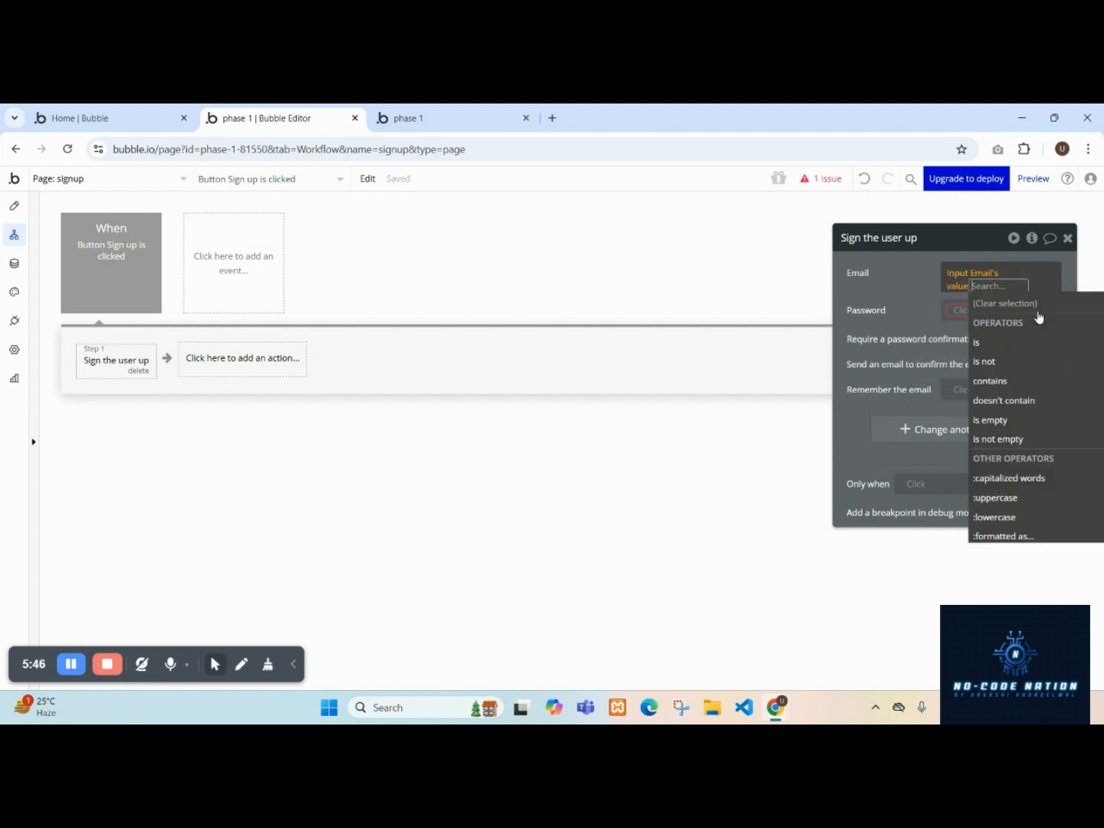
pyautogui.moveTo(912, 300); pyautogui.dragTo(485, 306)
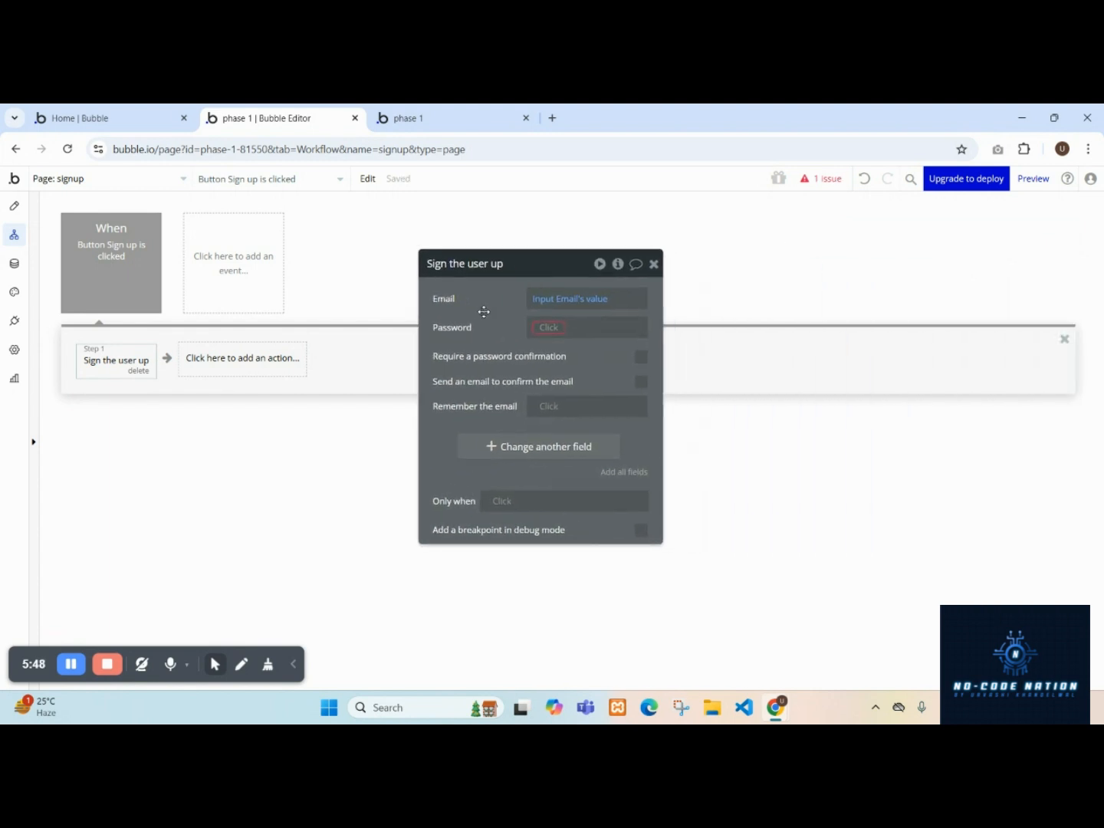
pyautogui.moveTo(600, 308)
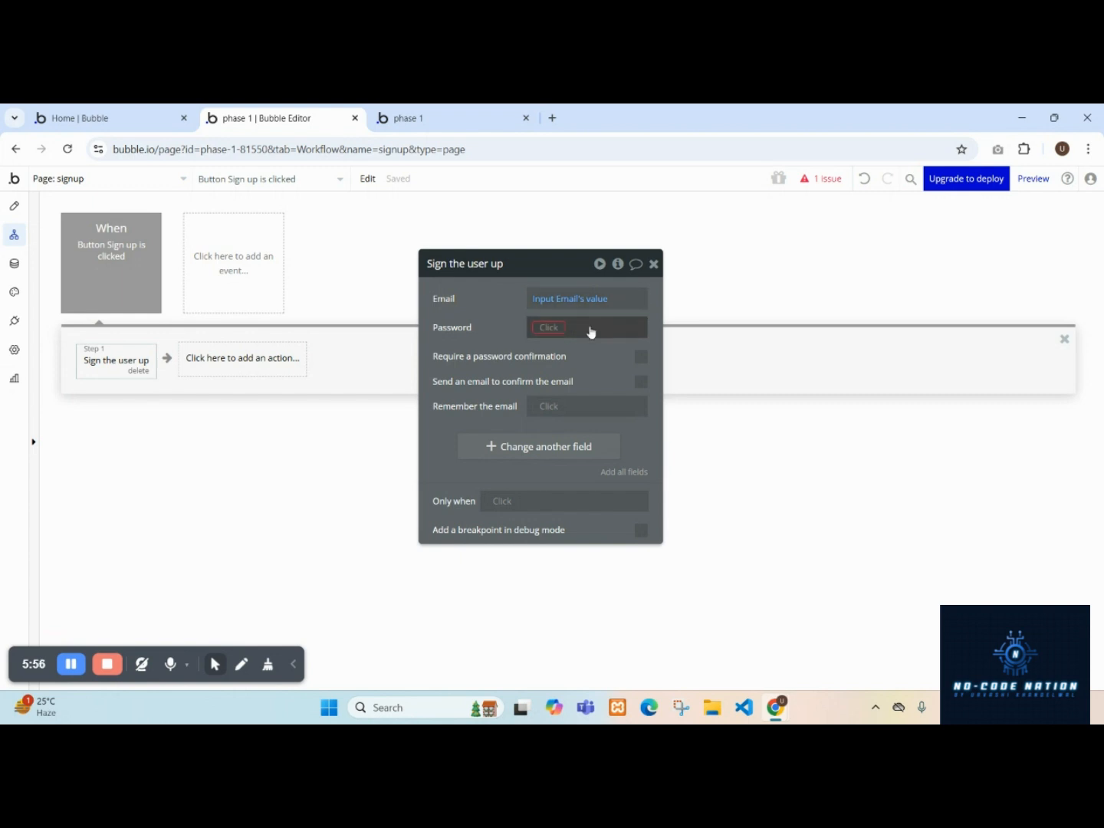
pyautogui.click(548, 328)
pyautogui.write('in')
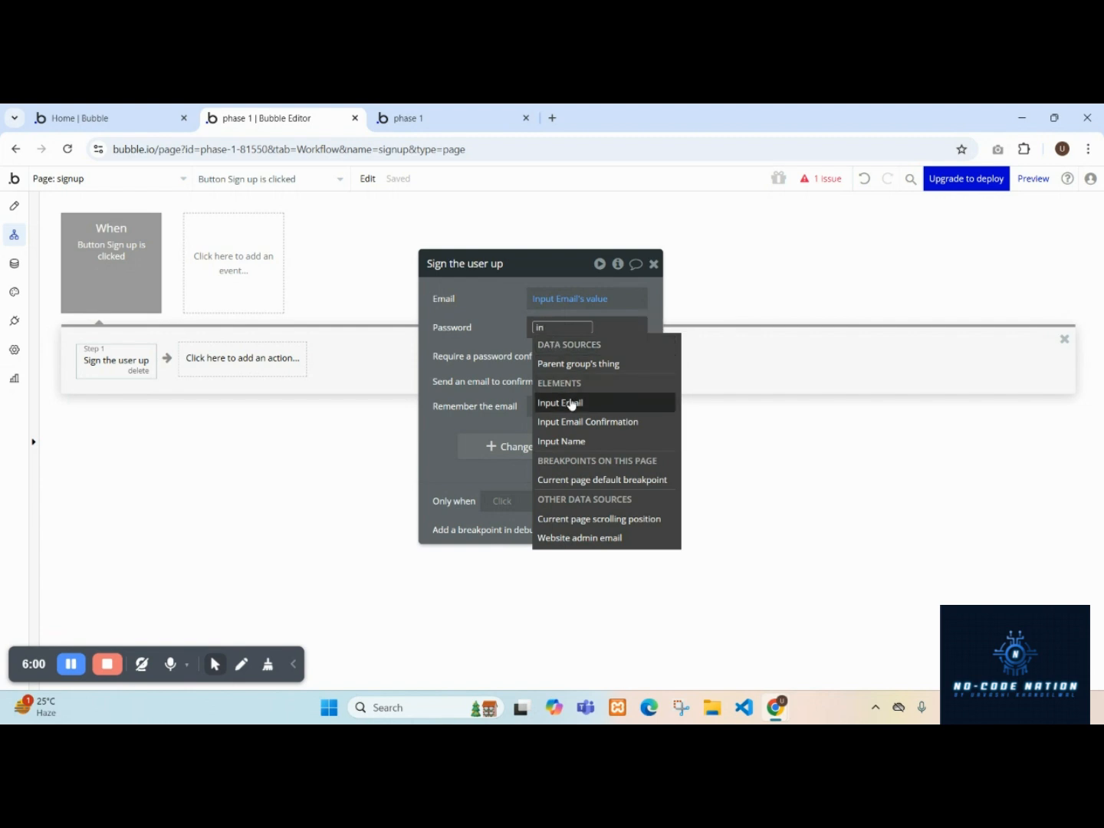
pyautogui.press('BackSpace')
pyautogui.press('BackSpace')
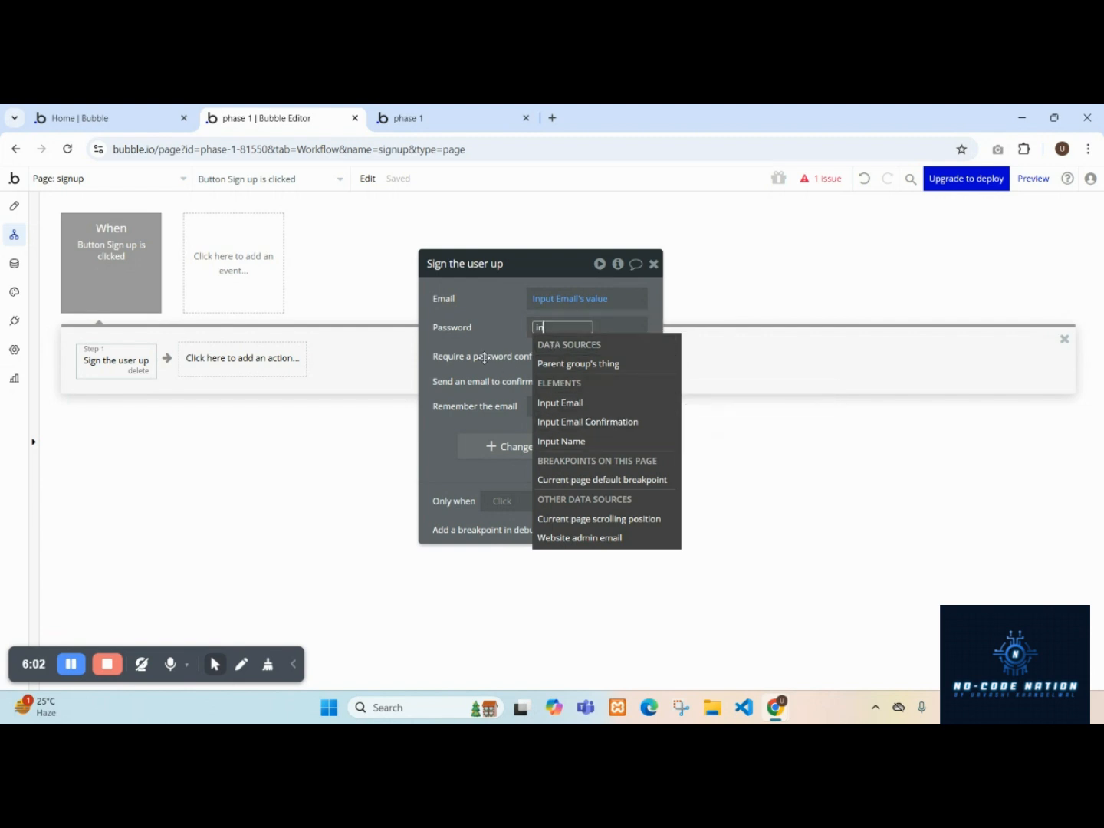
pyautogui.click(486, 340)
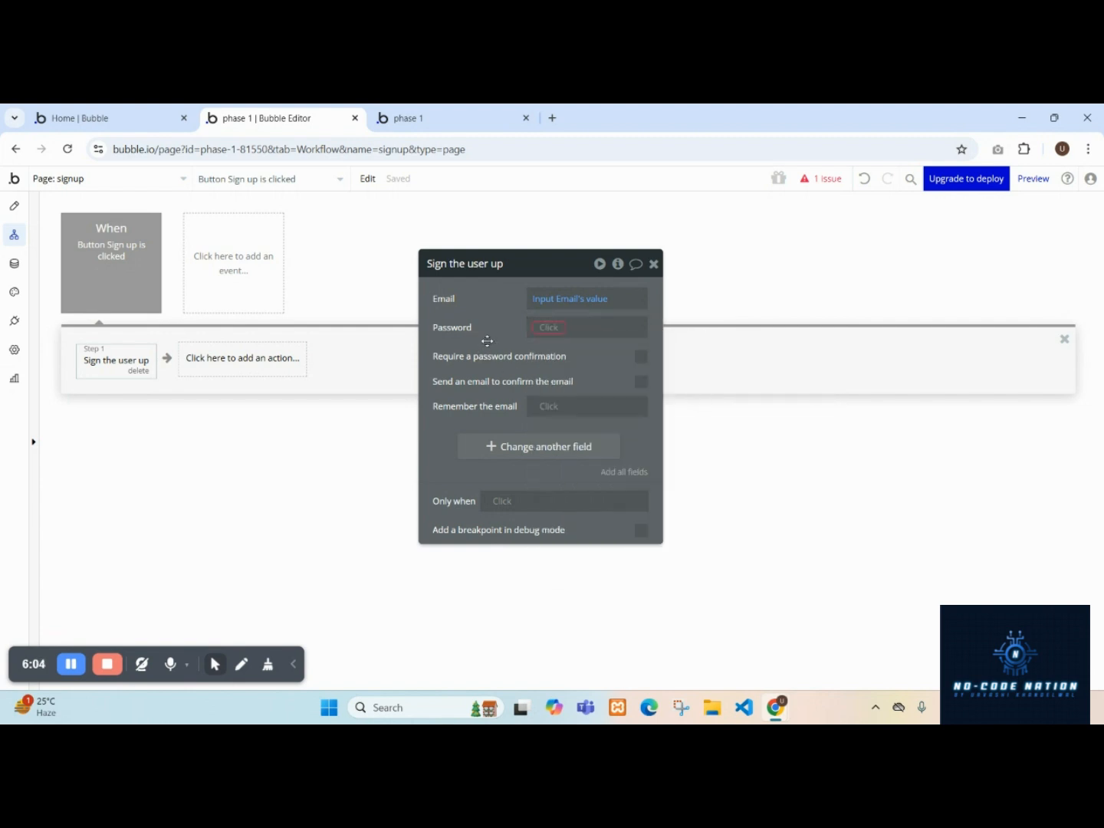
# Duplicate the Email input below the Sign up button and move the copy up one place, above the button.
pyautogui.click(15, 207)
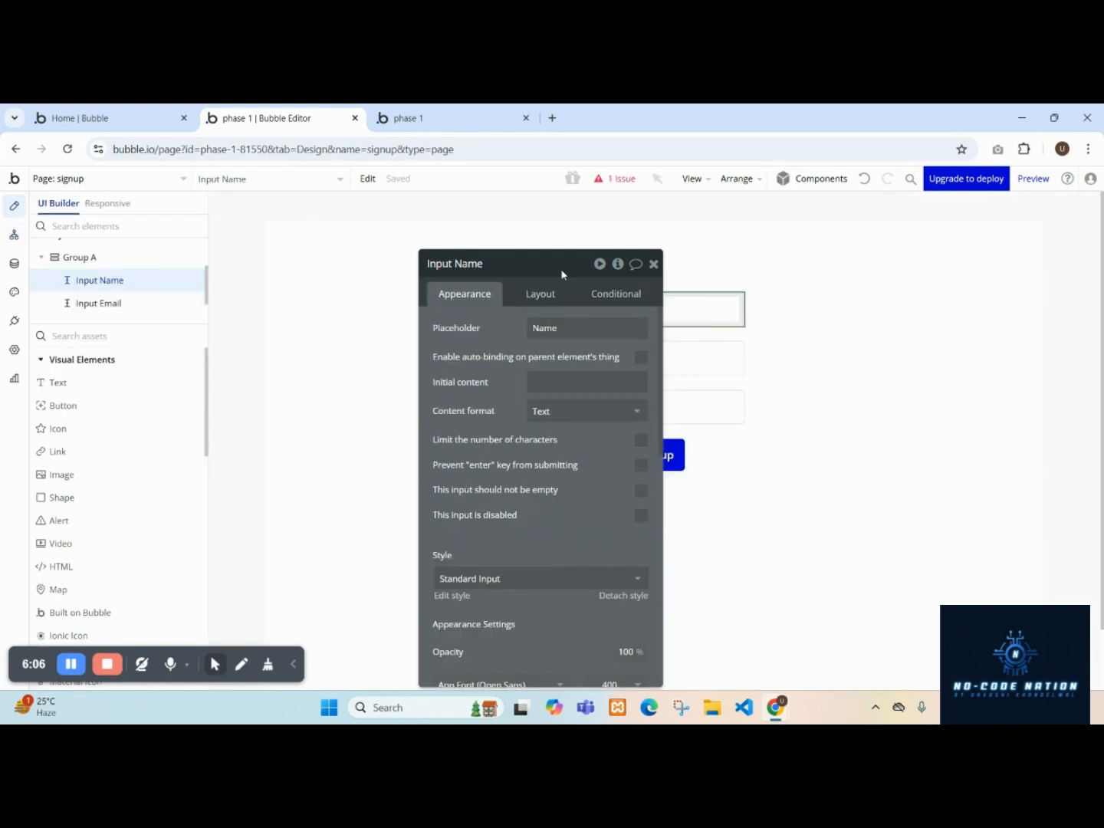
pyautogui.moveTo(563, 270); pyautogui.dragTo(956, 219)
pyautogui.click(658, 363)
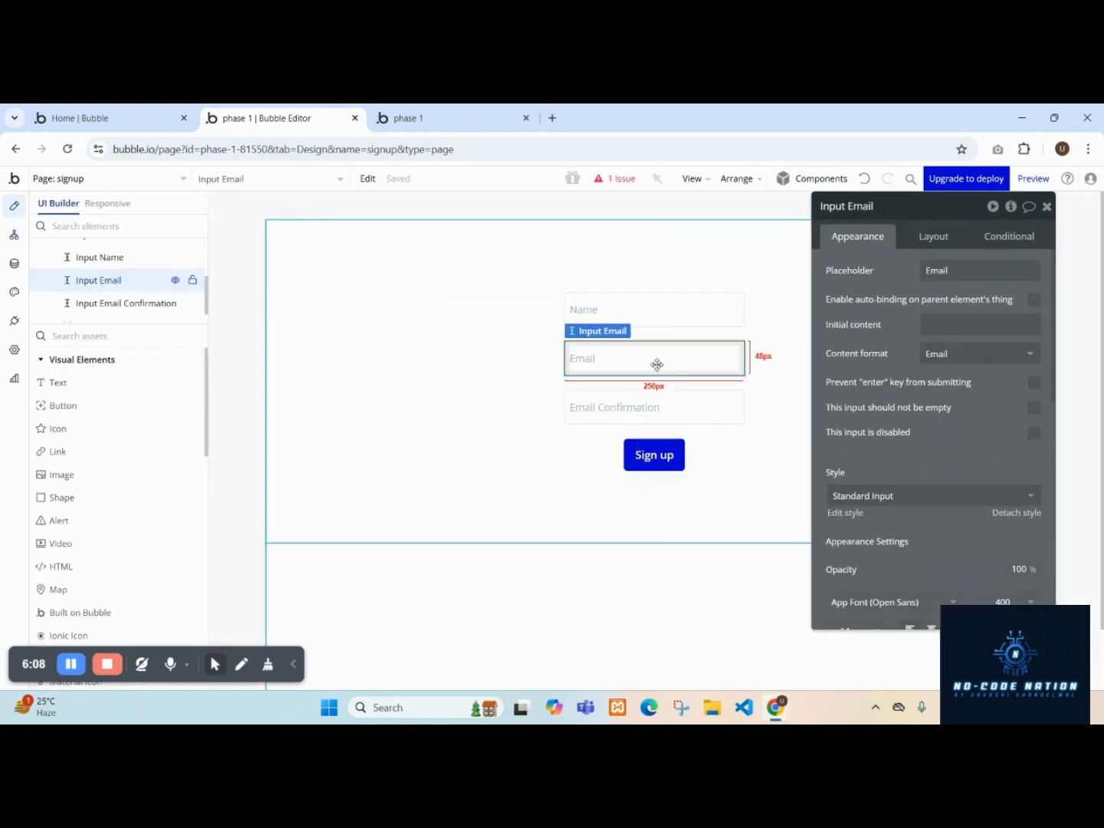
pyautogui.moveTo(657, 364); pyautogui.dragTo(687, 505)
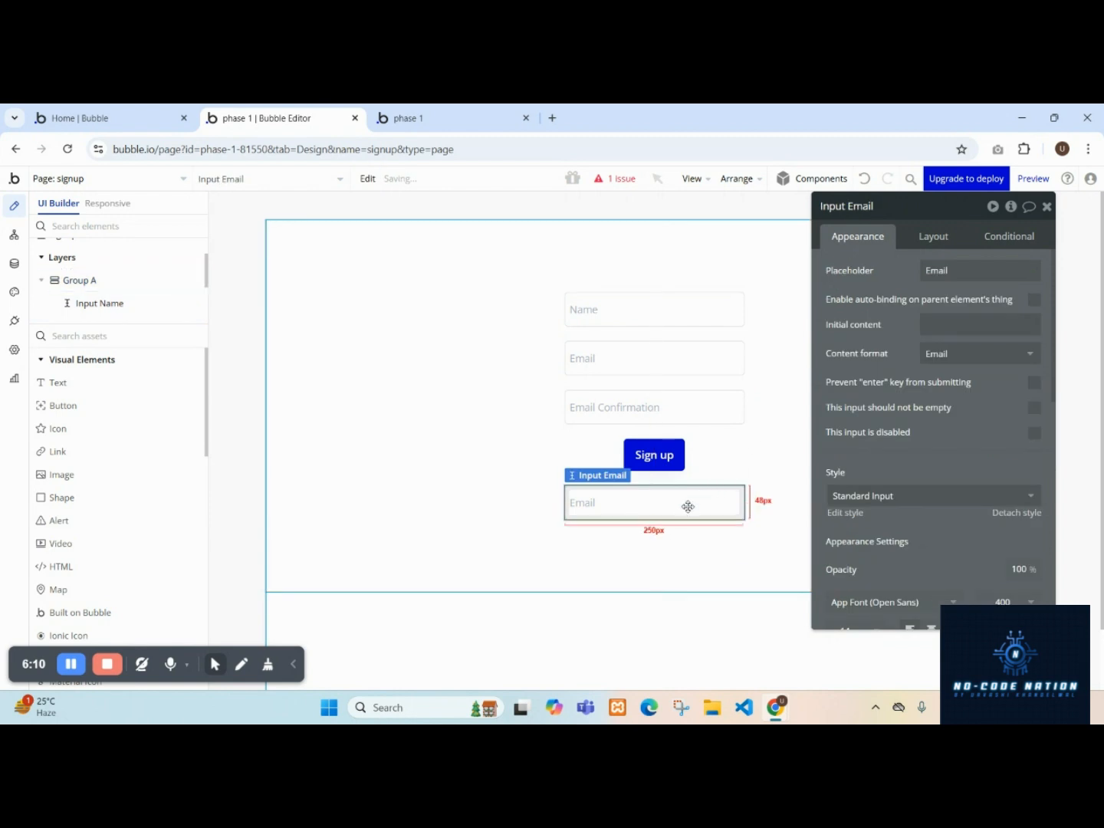
pyautogui.click(922, 239)
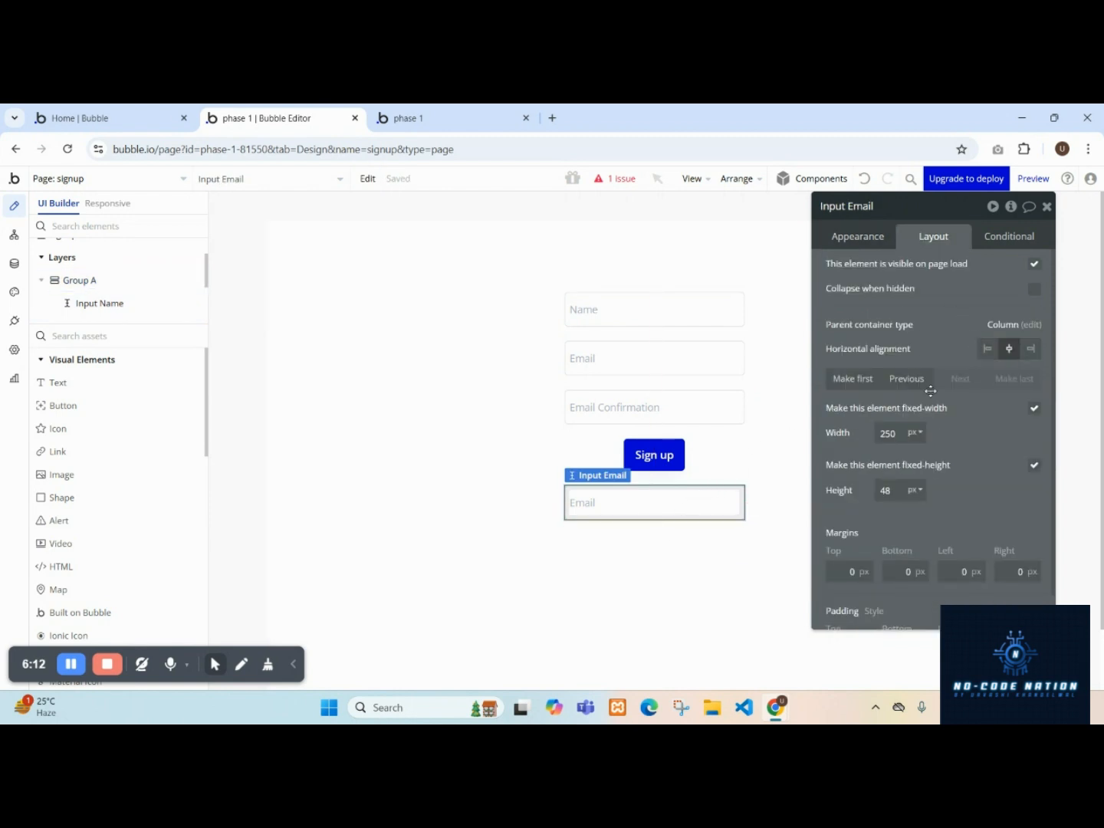
pyautogui.click(907, 378)
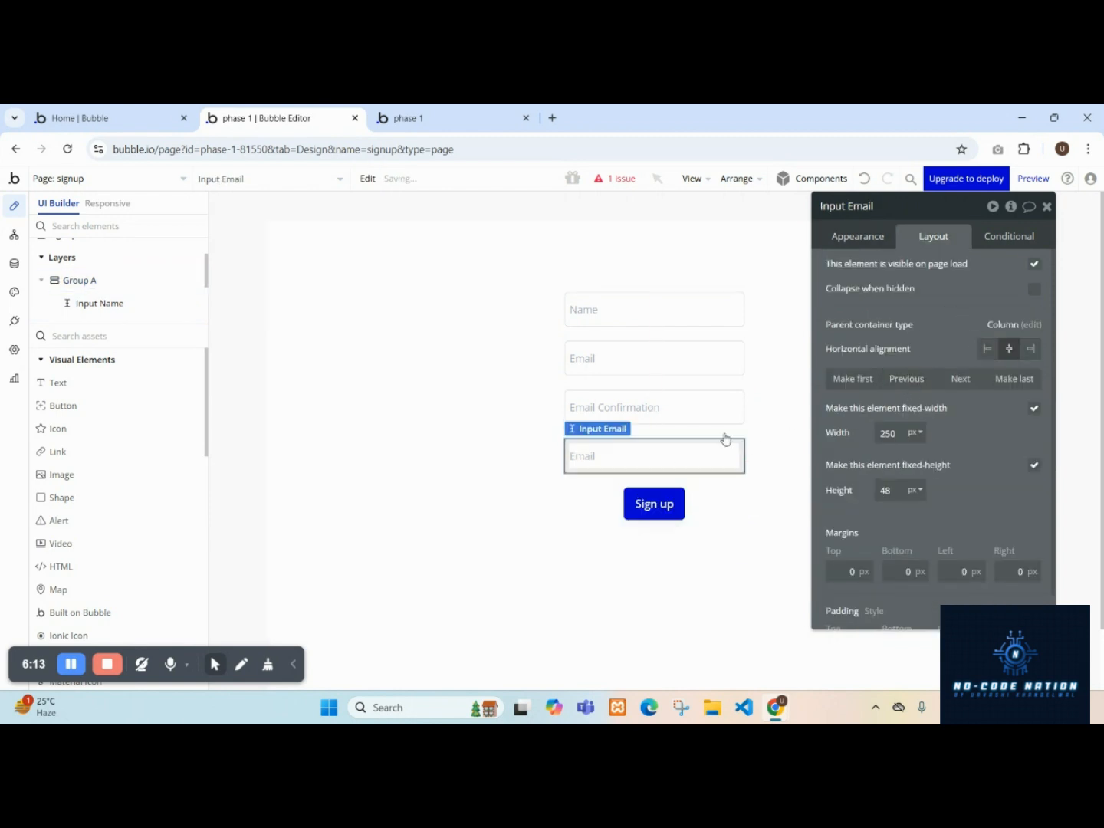
# Set the new input's placeholder to Password and its content format to Password.
pyautogui.click(858, 239)
pyautogui.click(953, 268)
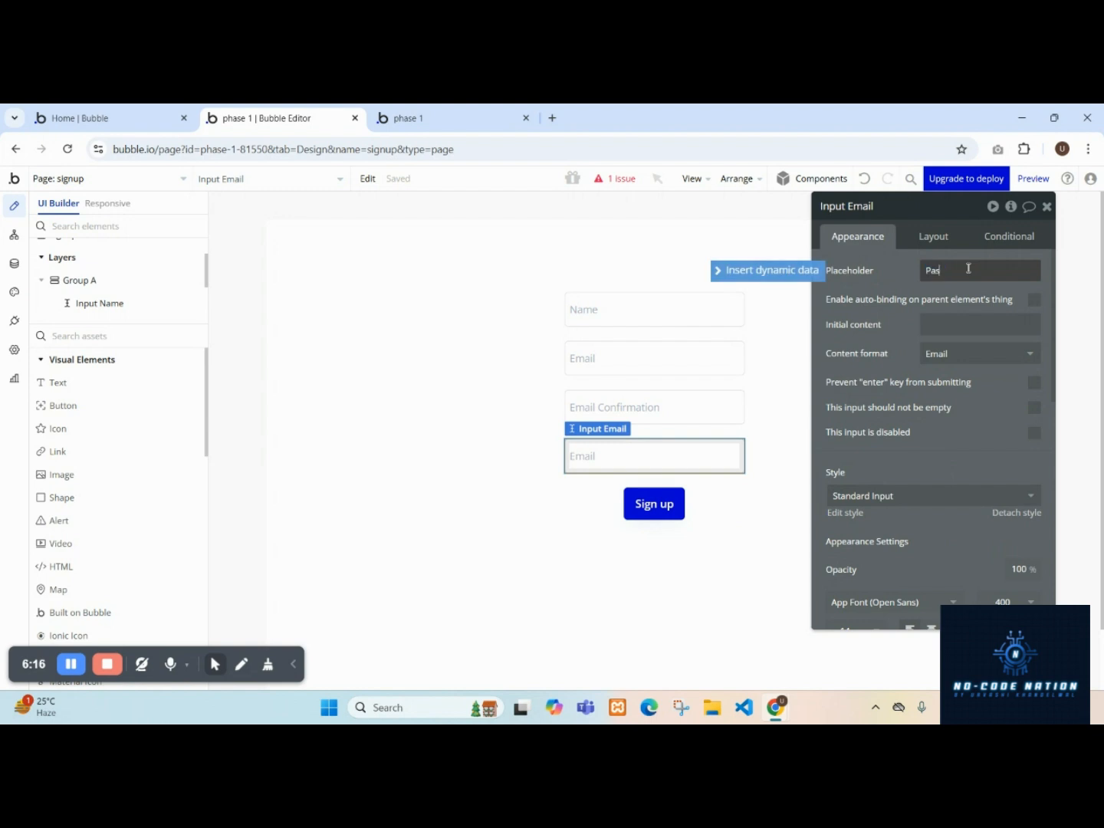
pyautogui.click(962, 353)
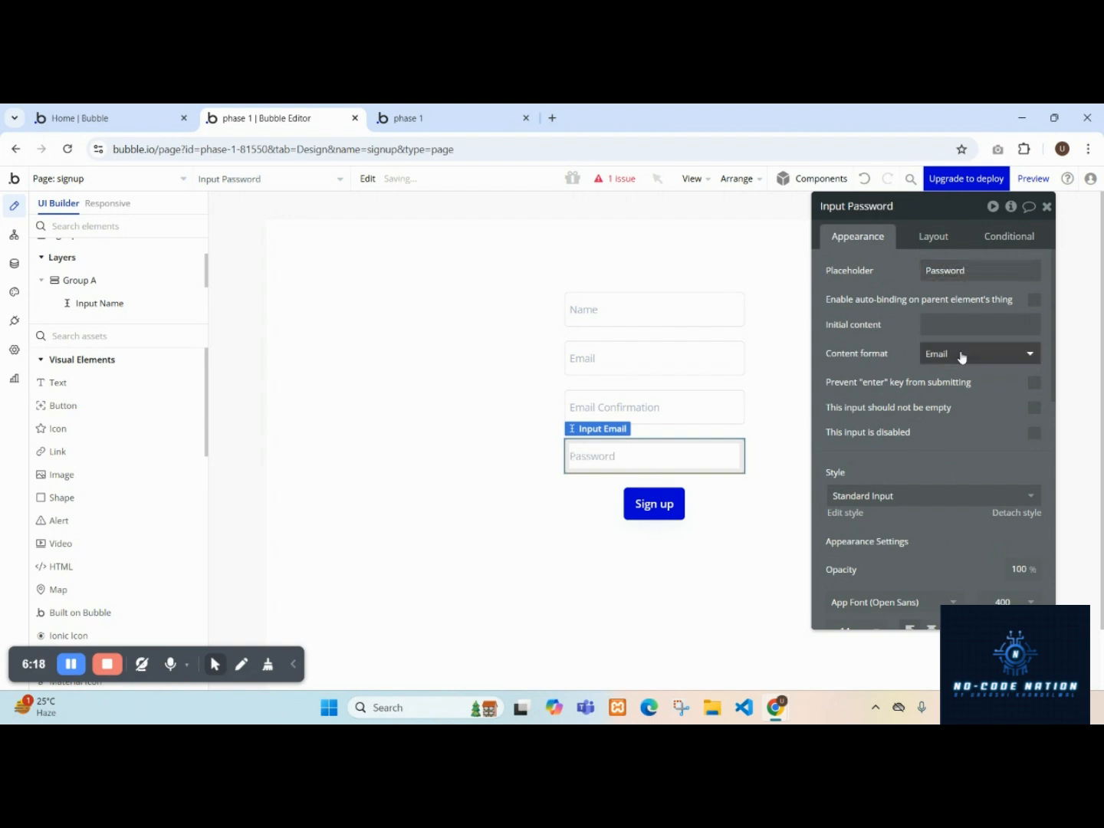
pyautogui.click(997, 441)
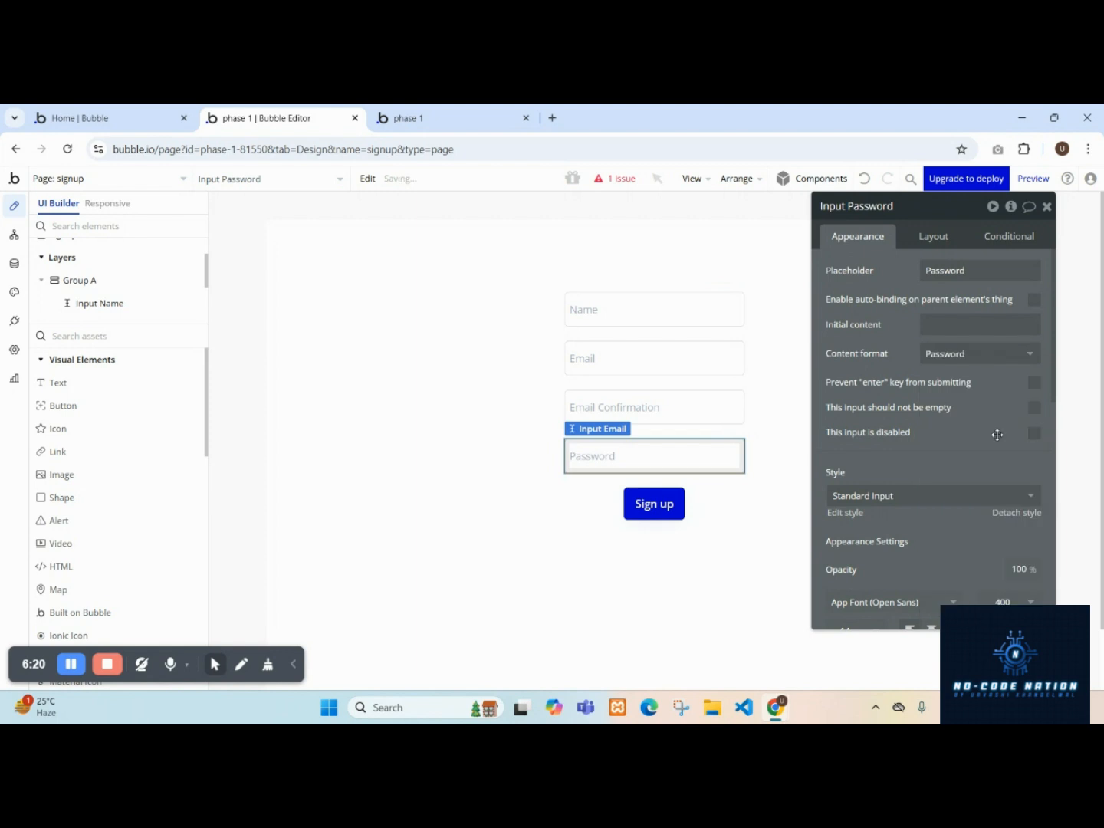
# Set the Sign the user up action's Password to Input Password's value.
pyautogui.click(13, 235)
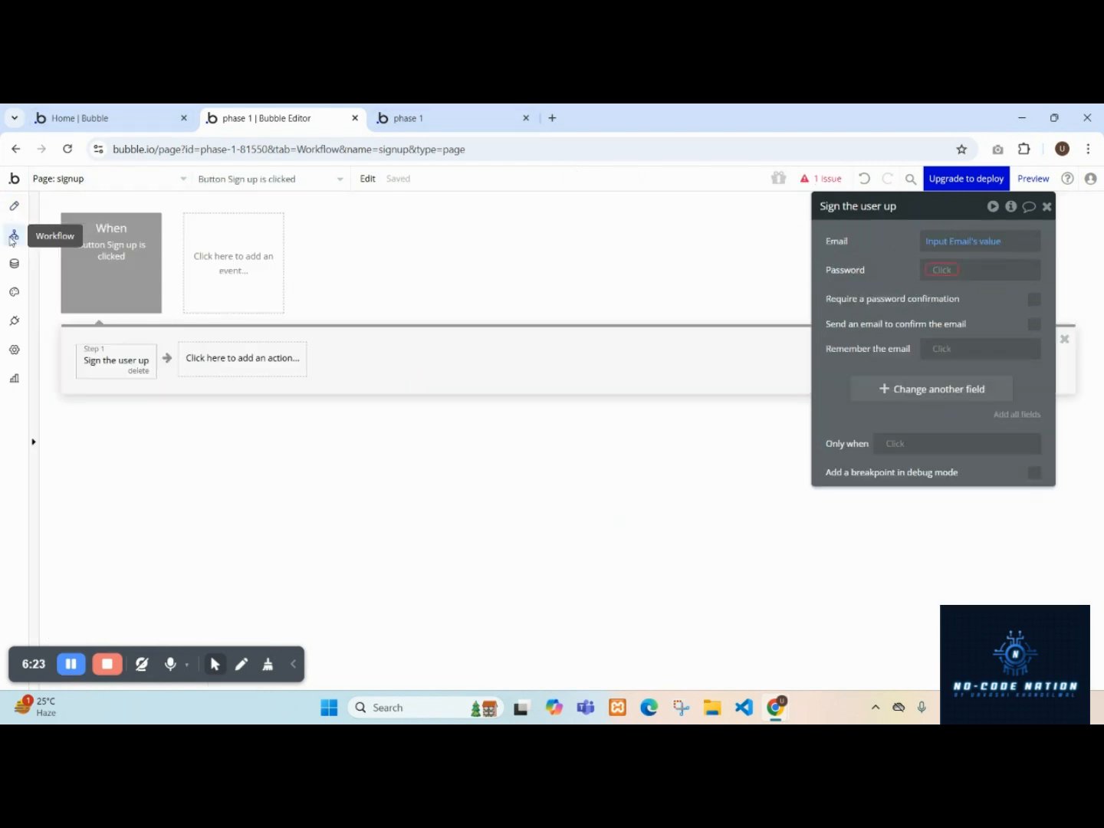
pyautogui.click(949, 270)
pyautogui.write('In')
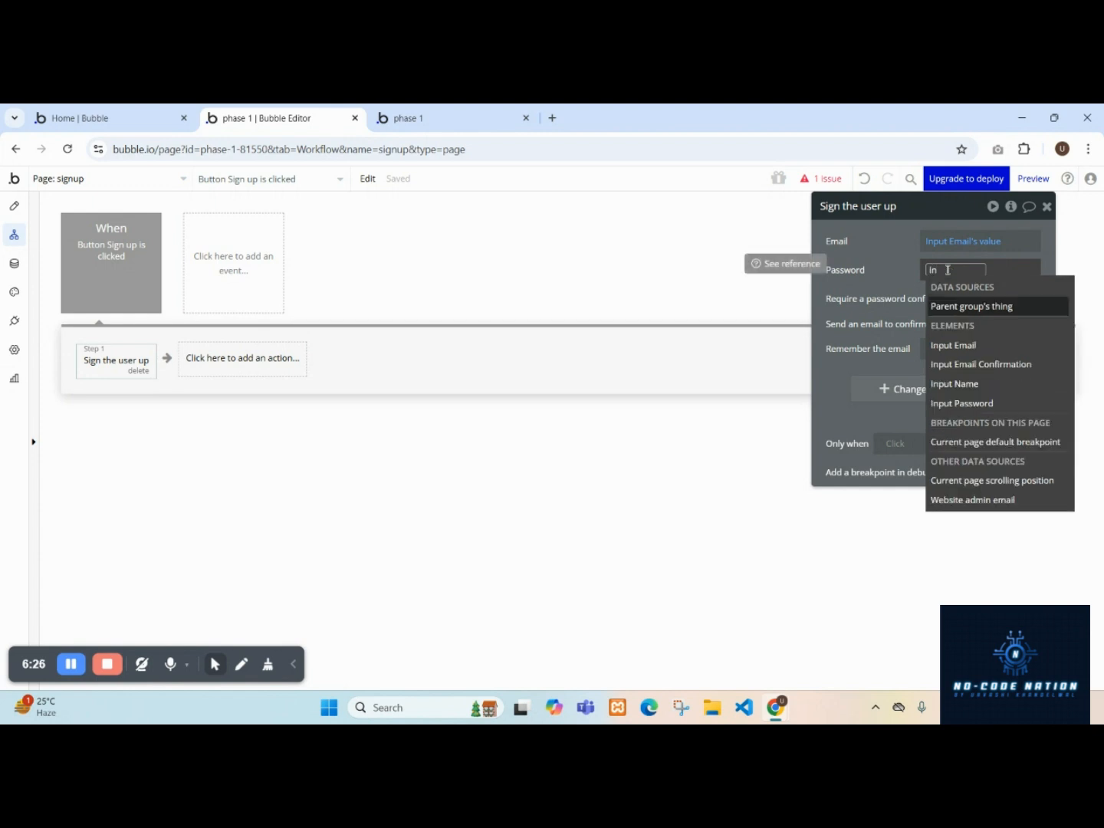
pyautogui.click(963, 404)
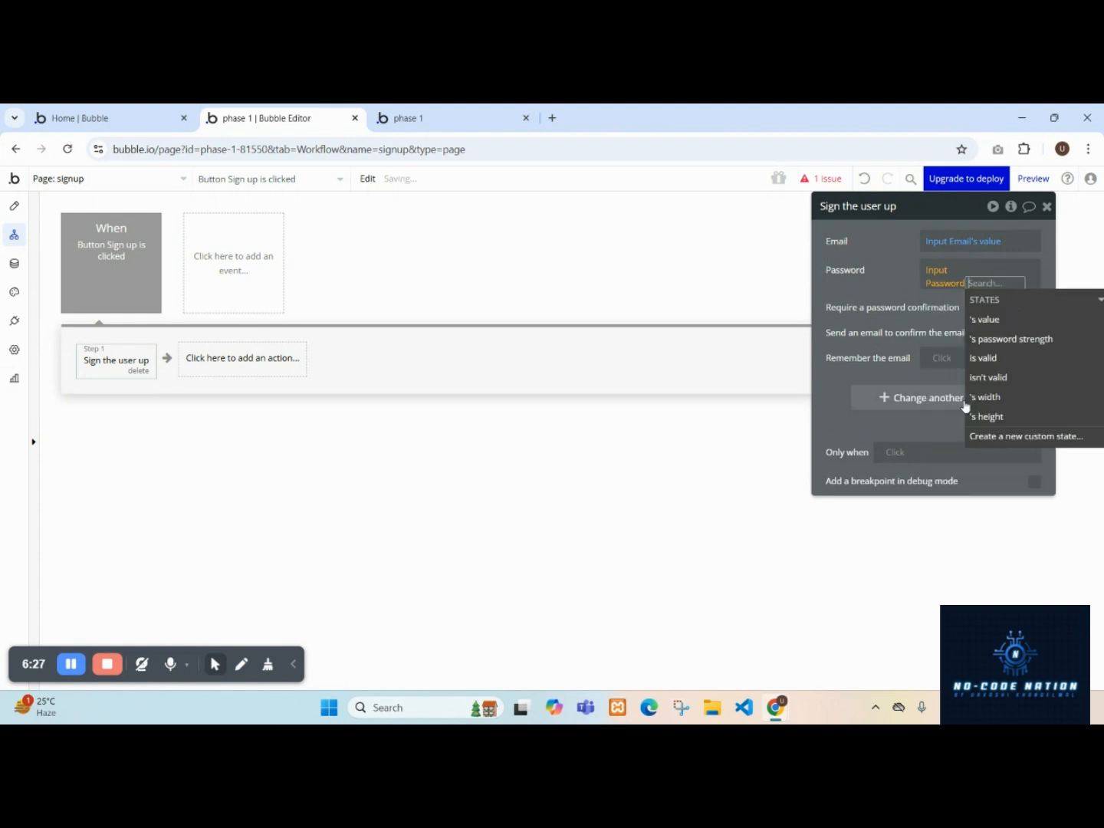
pyautogui.click(979, 328)
pyautogui.click(903, 277)
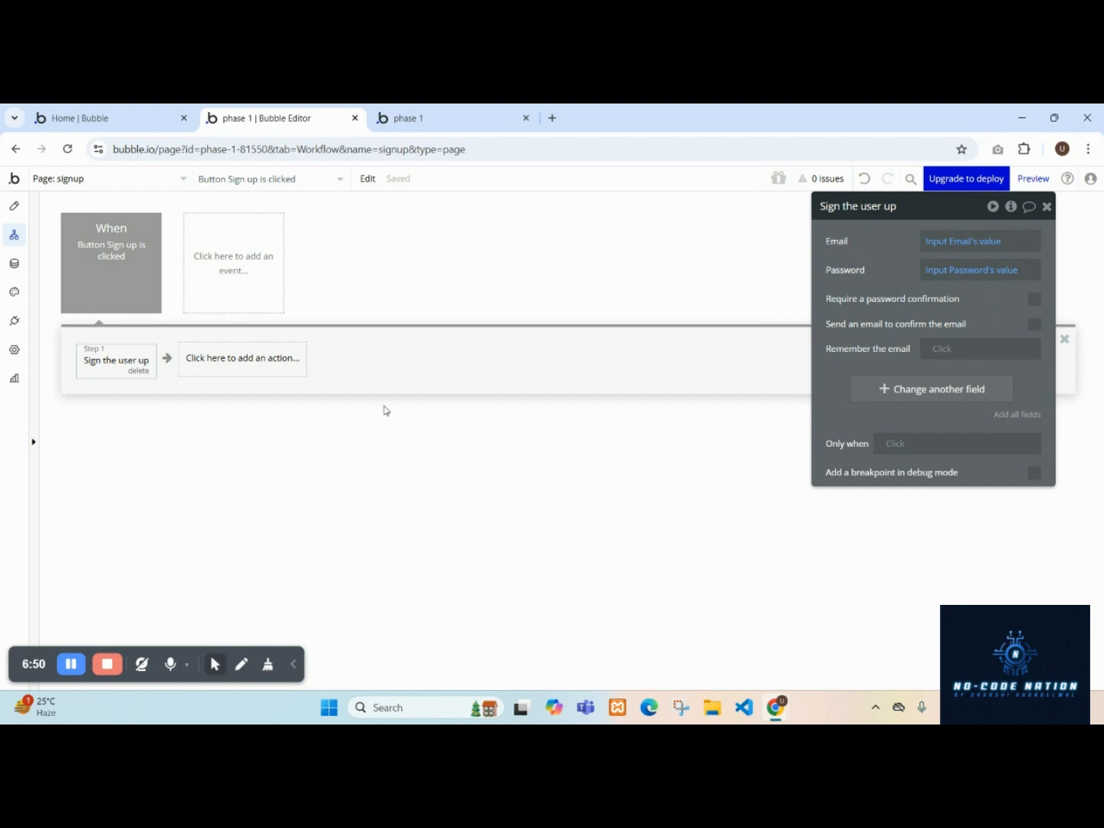
# Move the Email Confirmation input one place down, below the Password input.
pyautogui.click(14, 206)
pyautogui.click(623, 400)
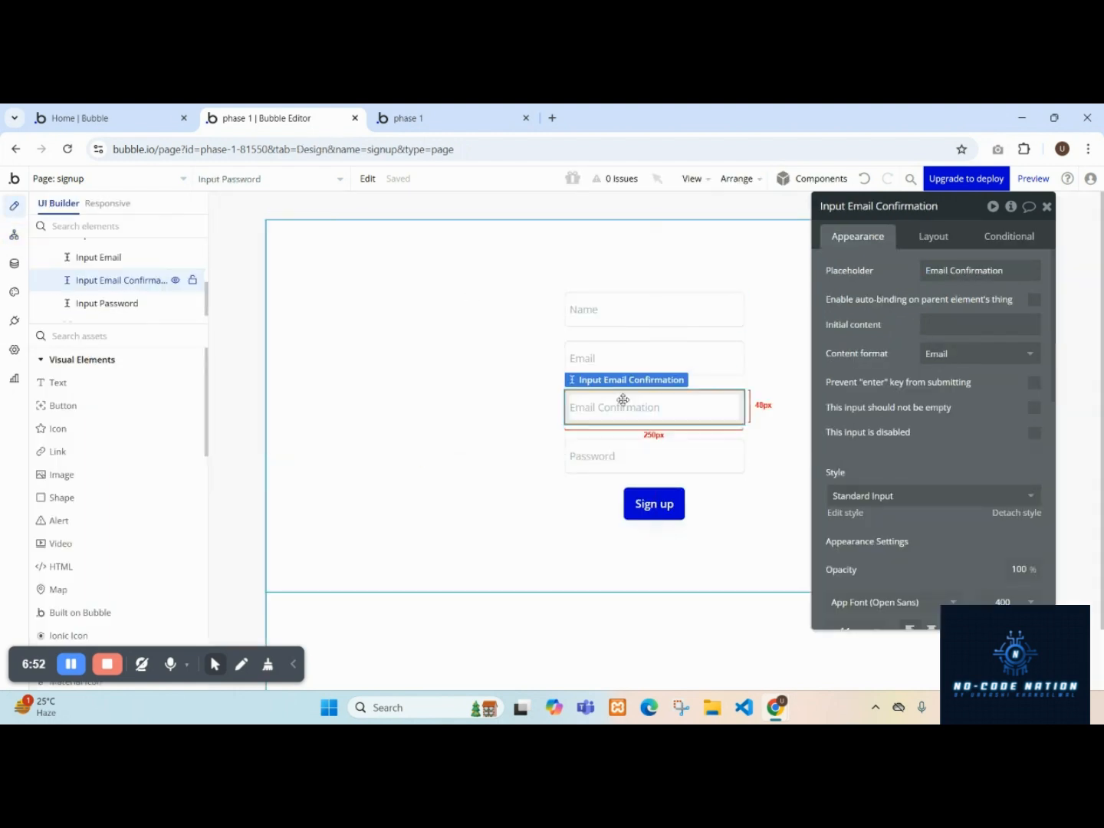
pyautogui.click(933, 238)
pyautogui.click(950, 385)
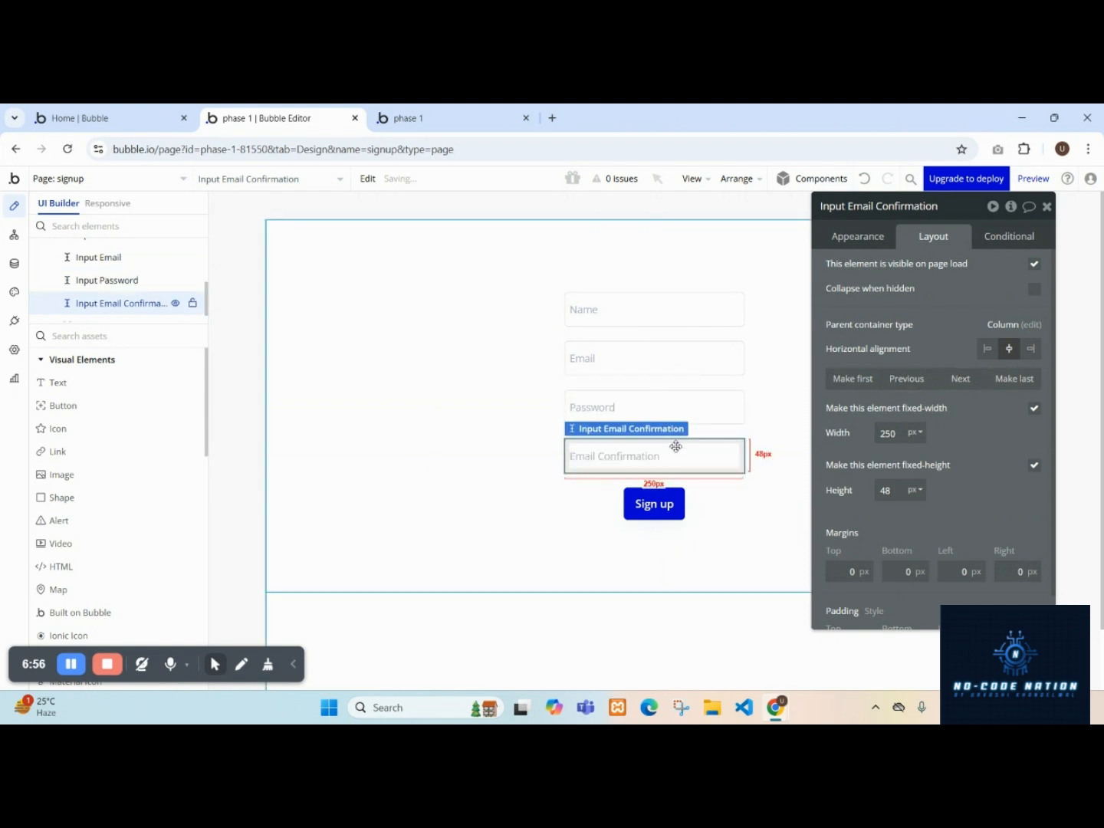
# Change that input's placeholder to Password Confirmation.
pyautogui.click(871, 238)
pyautogui.click(947, 271)
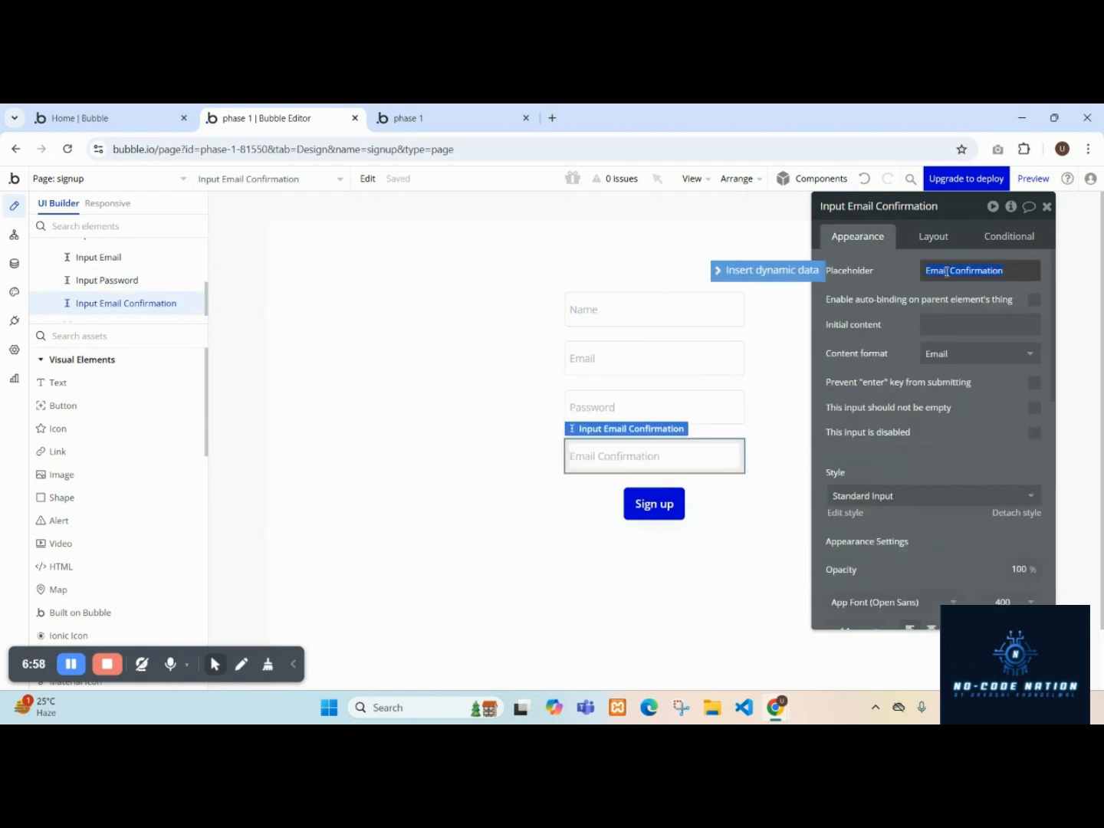
pyautogui.write('Password')
pyautogui.click(908, 277)
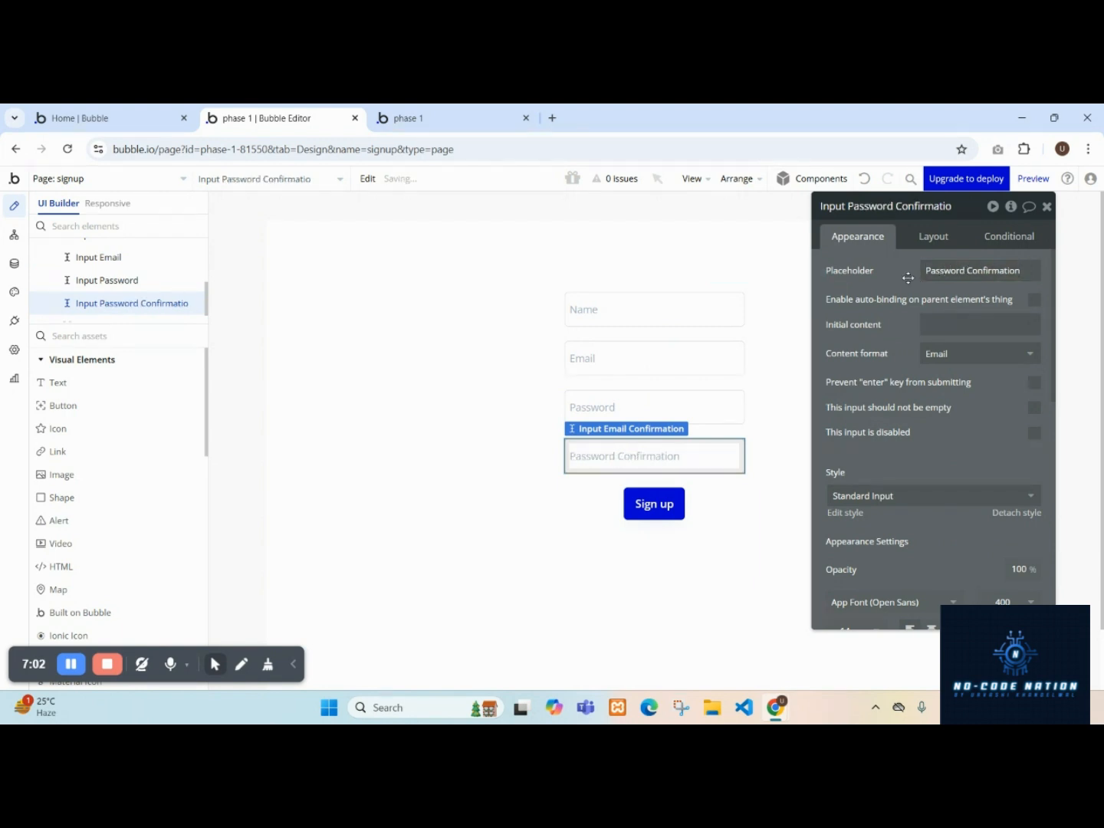
# Enable Require a password confirmation in the signup action and set Confirmation to Input Password Confirmatio's value.
pyautogui.click(14, 235)
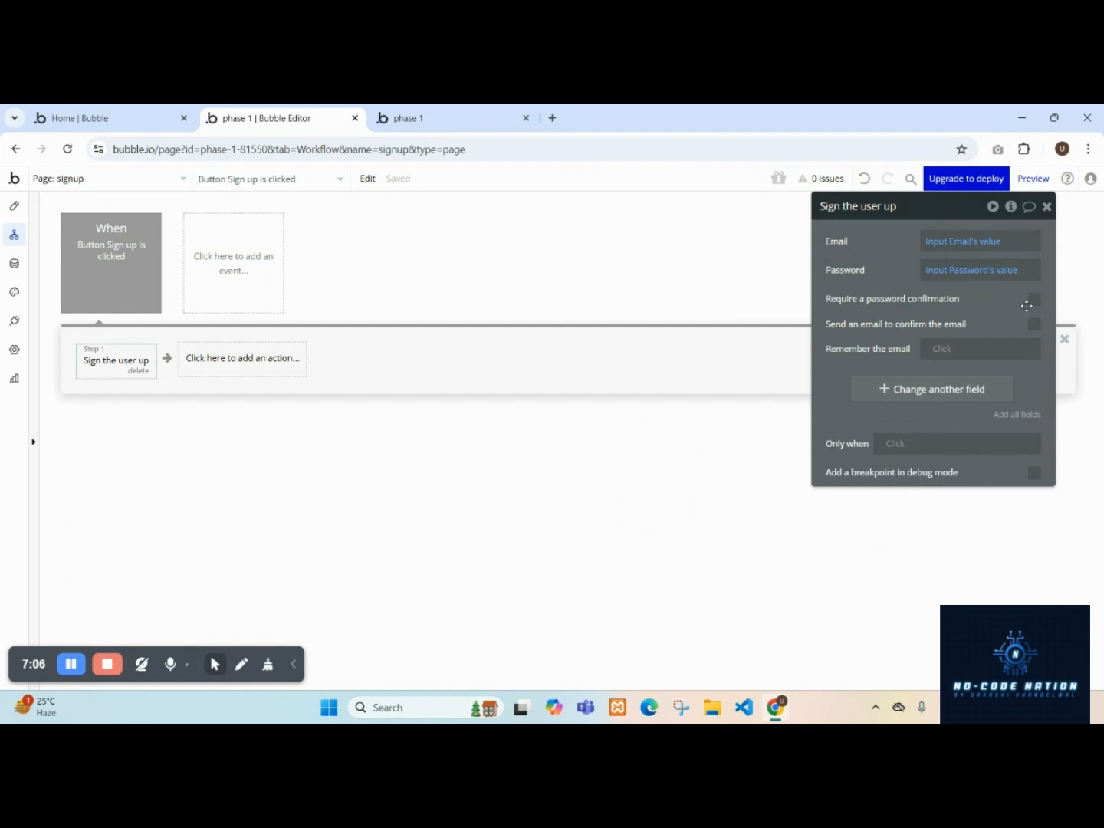
pyautogui.click(1034, 305)
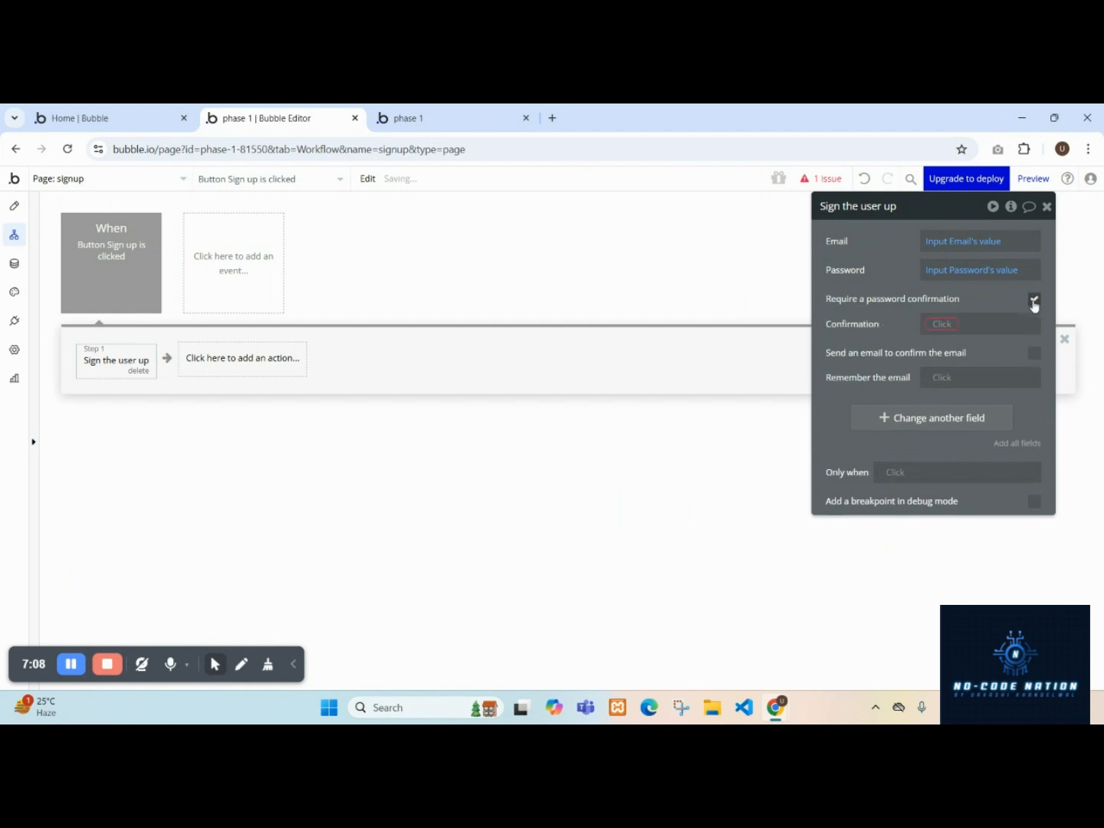
pyautogui.click(932, 320)
pyautogui.write('in')
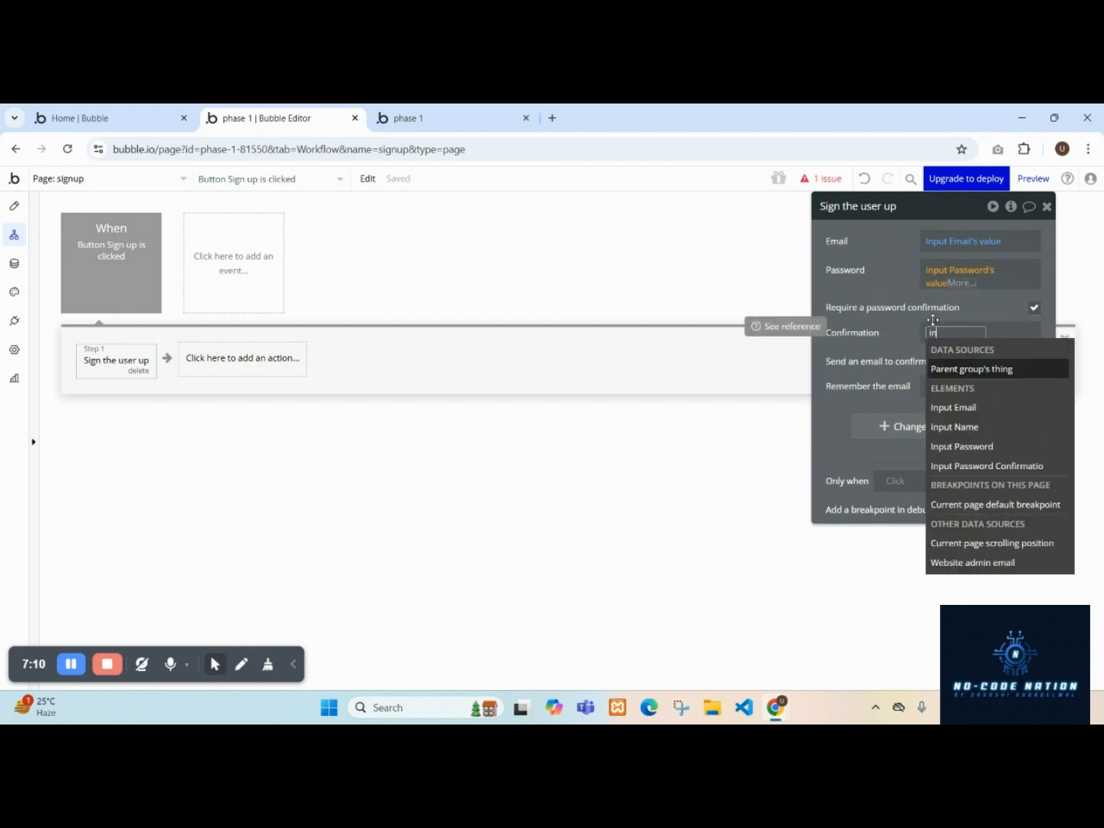
pyautogui.click(972, 468)
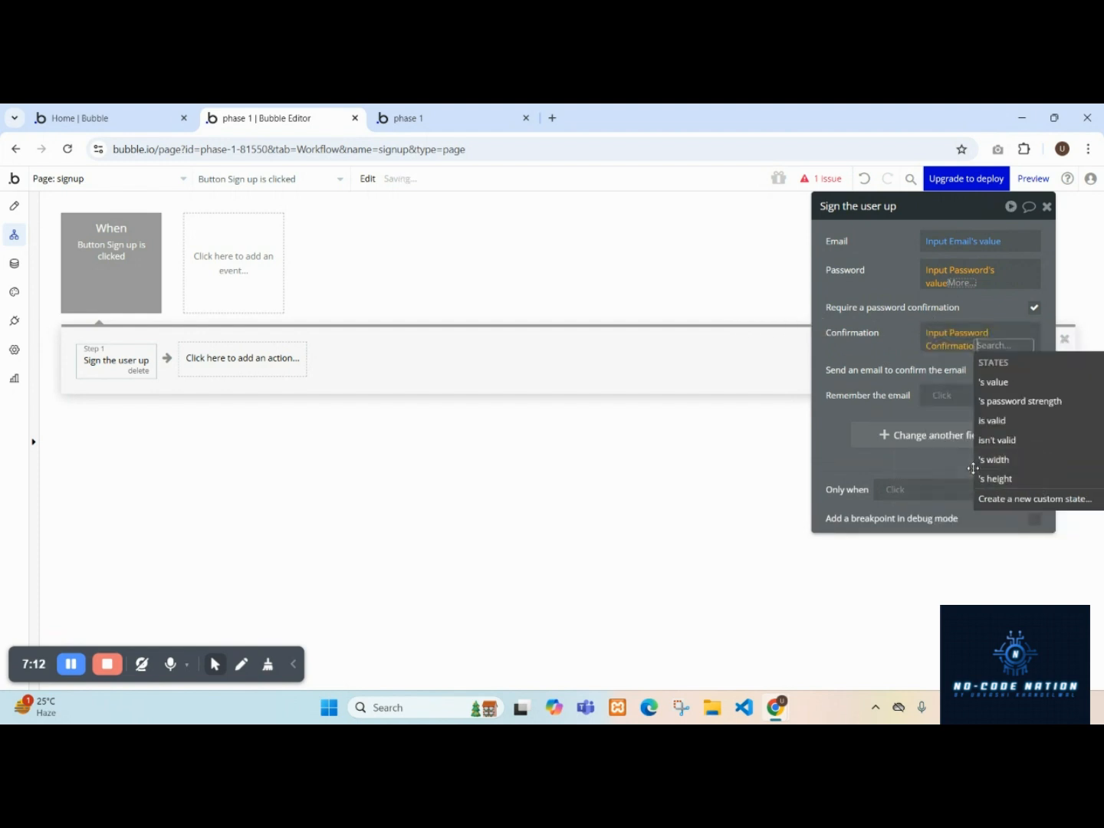
pyautogui.click(989, 388)
pyautogui.click(877, 349)
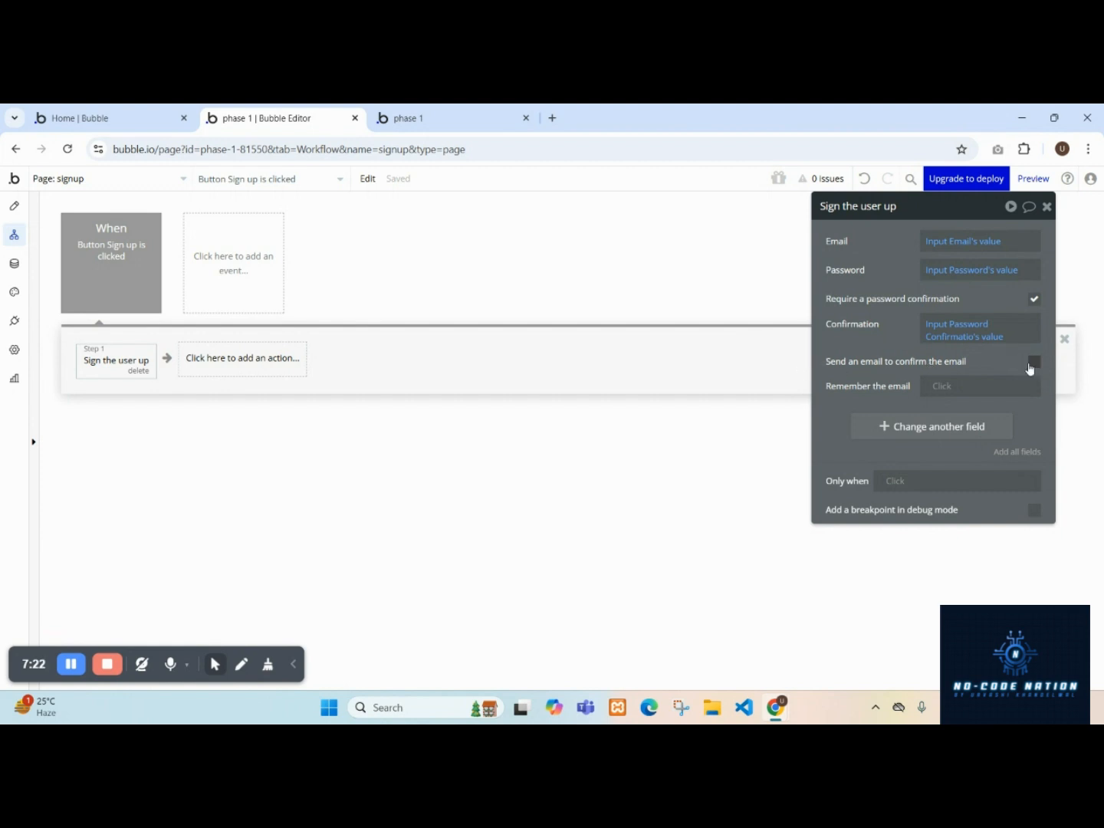
pyautogui.click(931, 388)
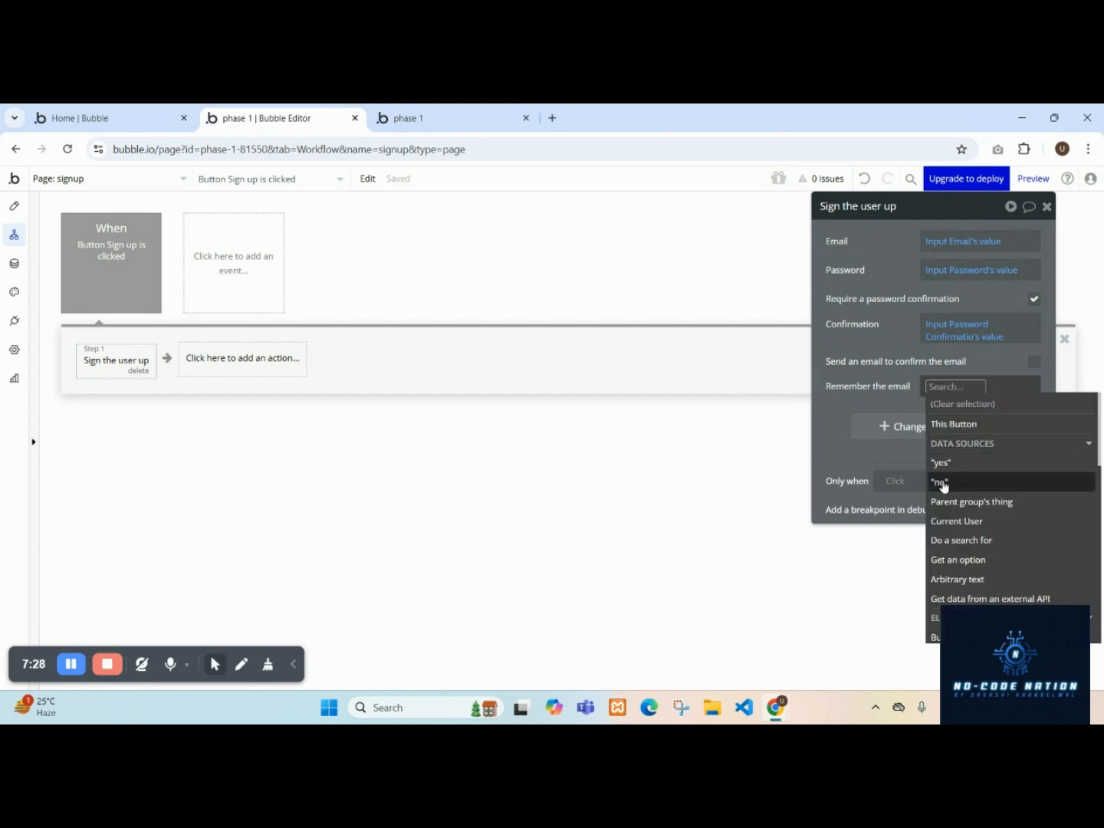
pyautogui.click(891, 404)
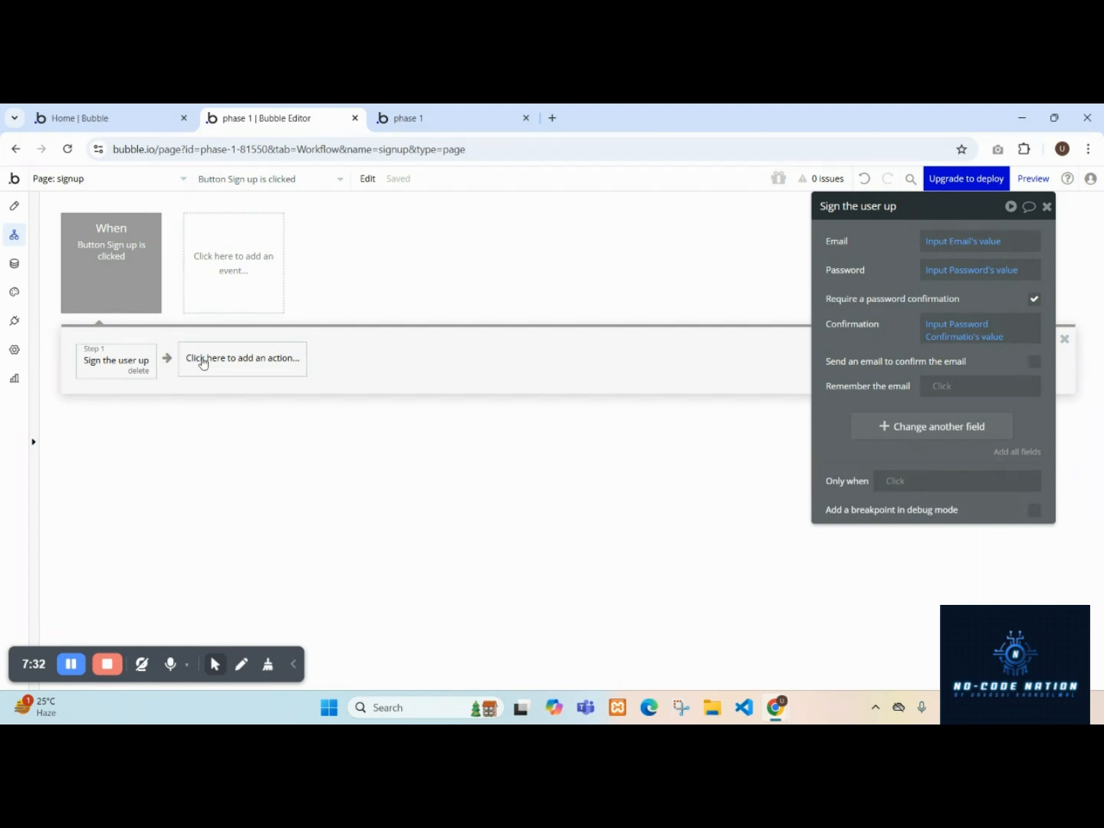
# Add a Go to page action after signing up, with index as the destination.
pyautogui.click(259, 363)
pyautogui.moveTo(226, 479)
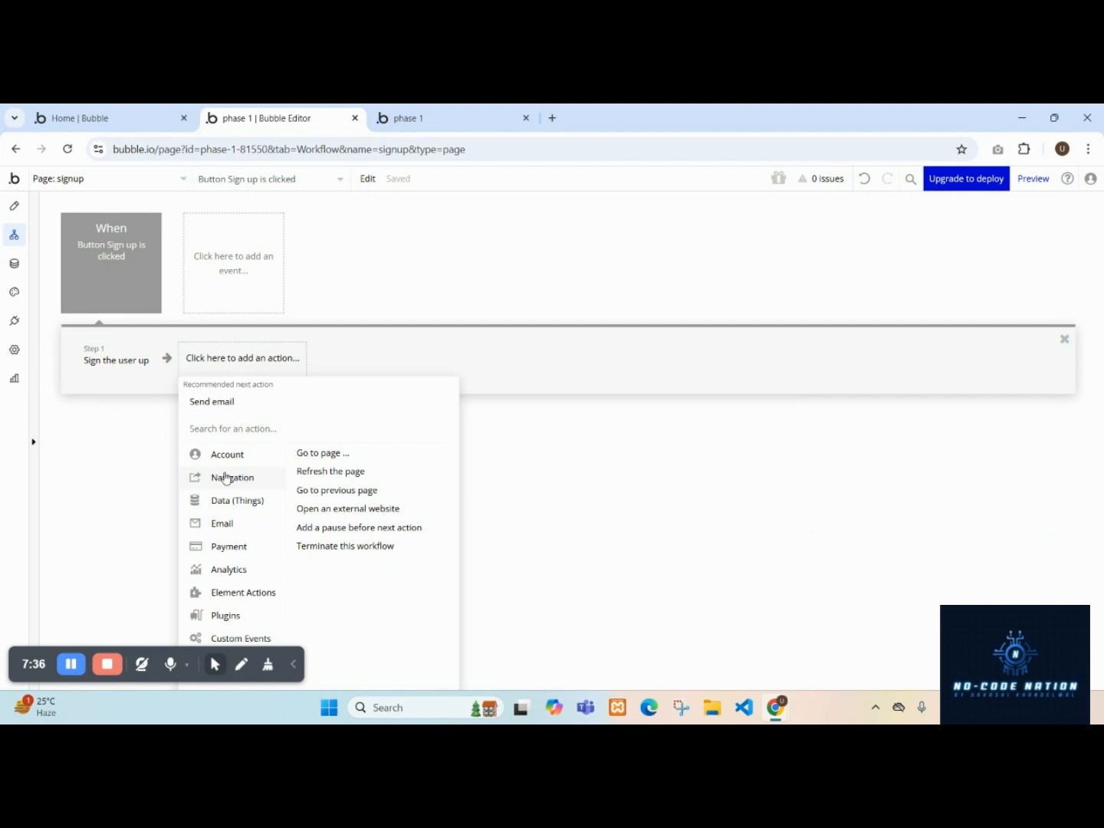
pyautogui.click(337, 455)
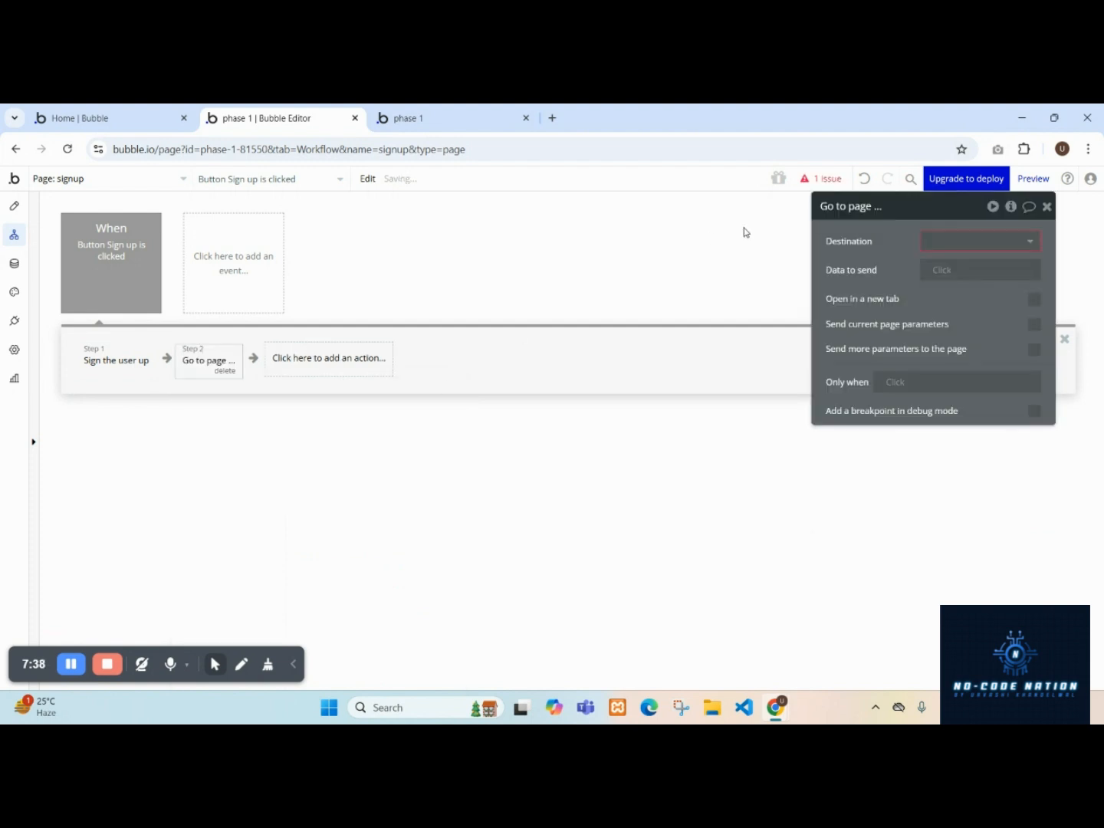
pyautogui.click(942, 242)
pyautogui.click(952, 266)
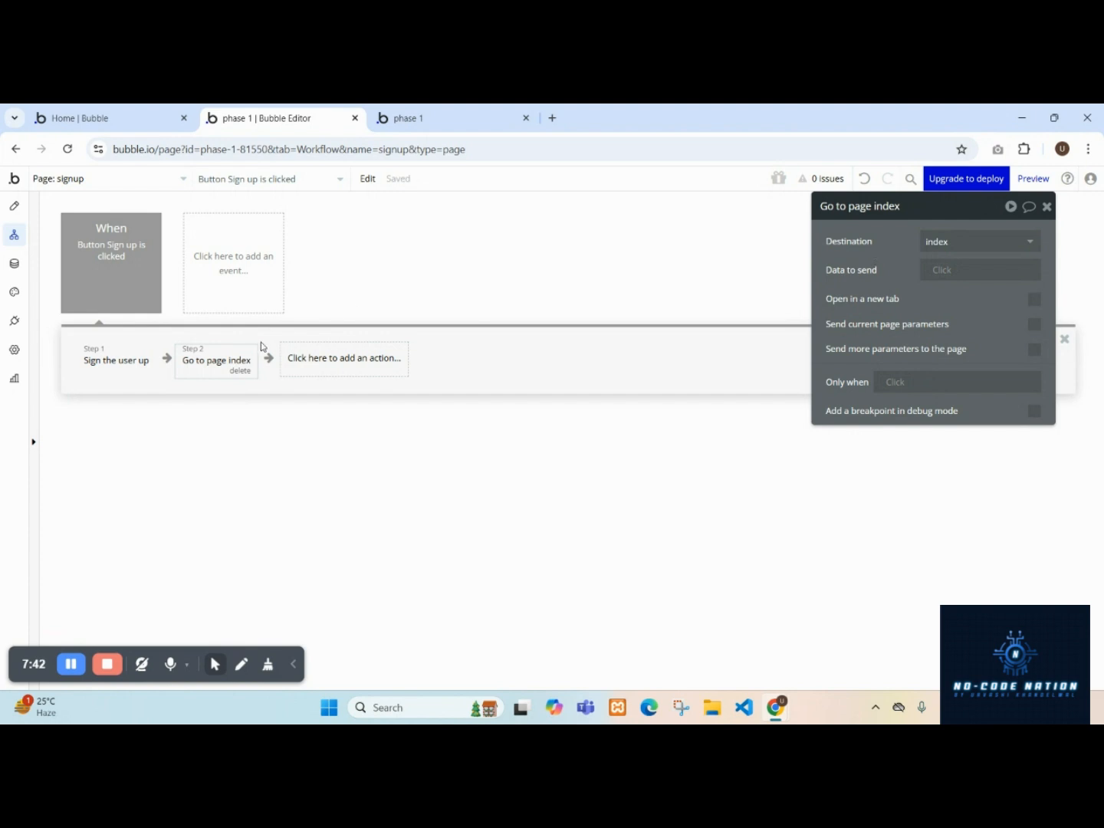
# Refresh the preview of the signup page and enter a test user's name in the Name input.
pyautogui.click(418, 114)
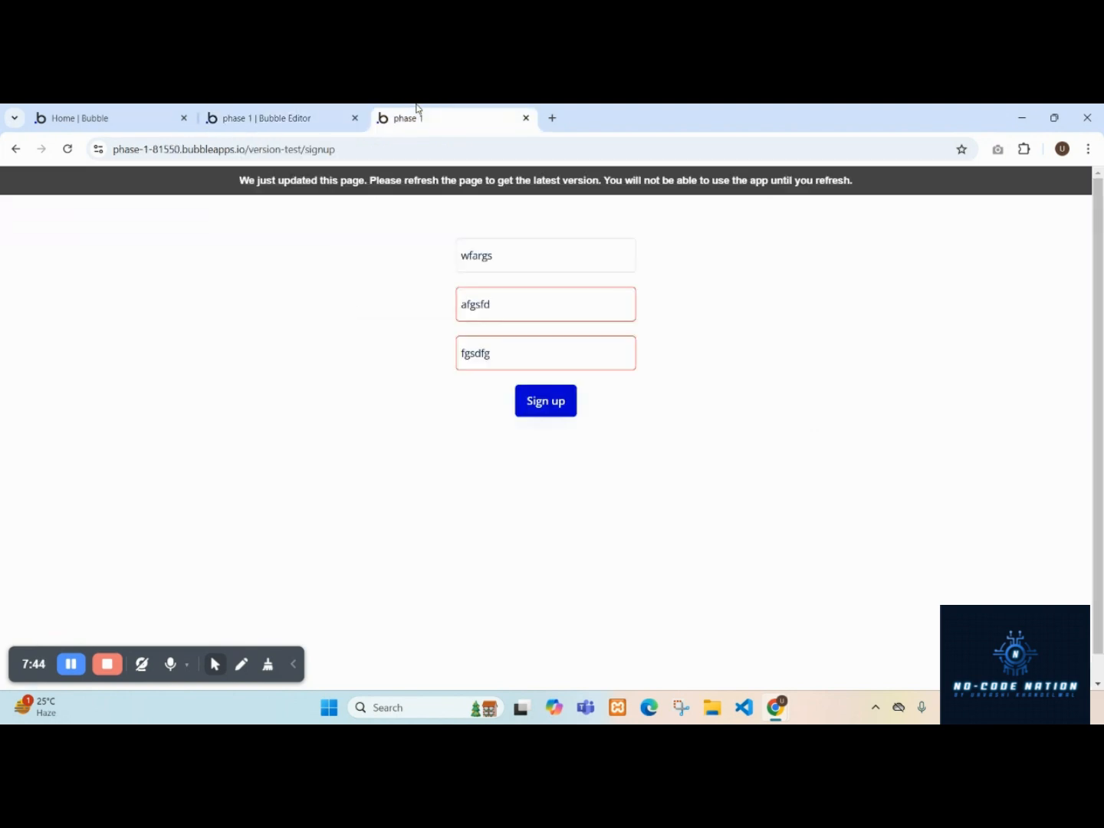
pyautogui.click(414, 190)
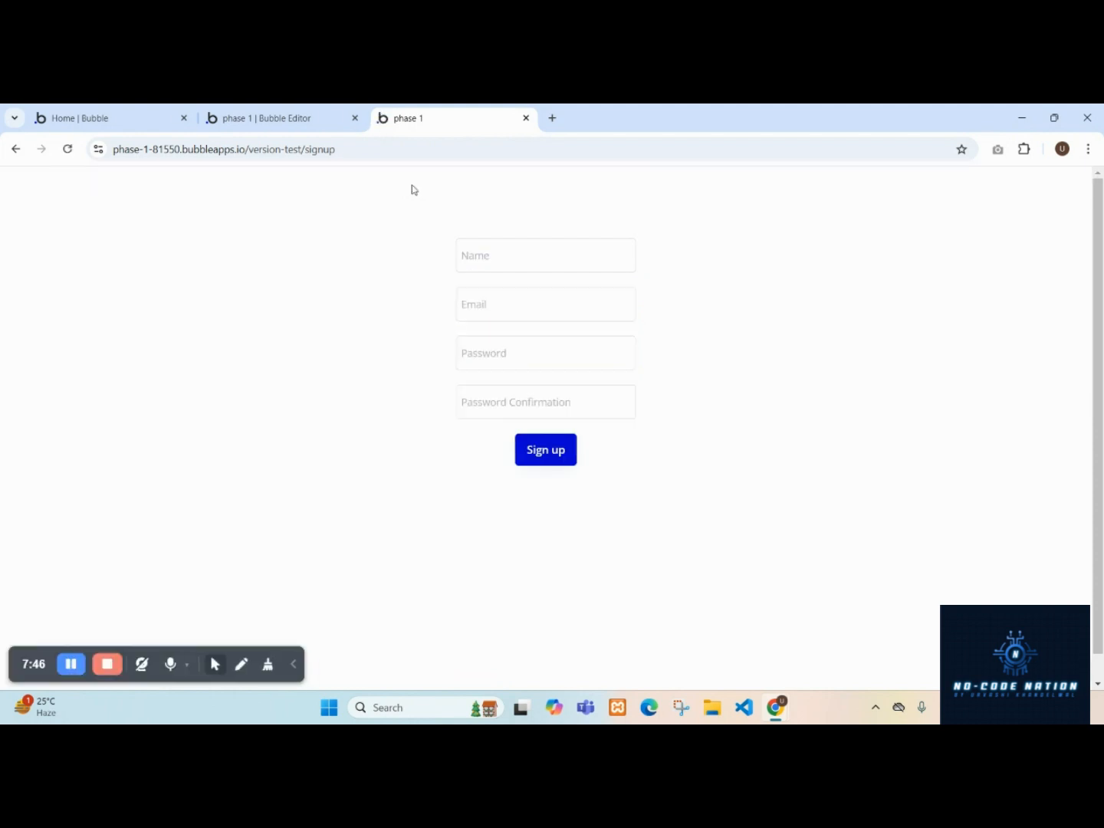
pyautogui.click(540, 259)
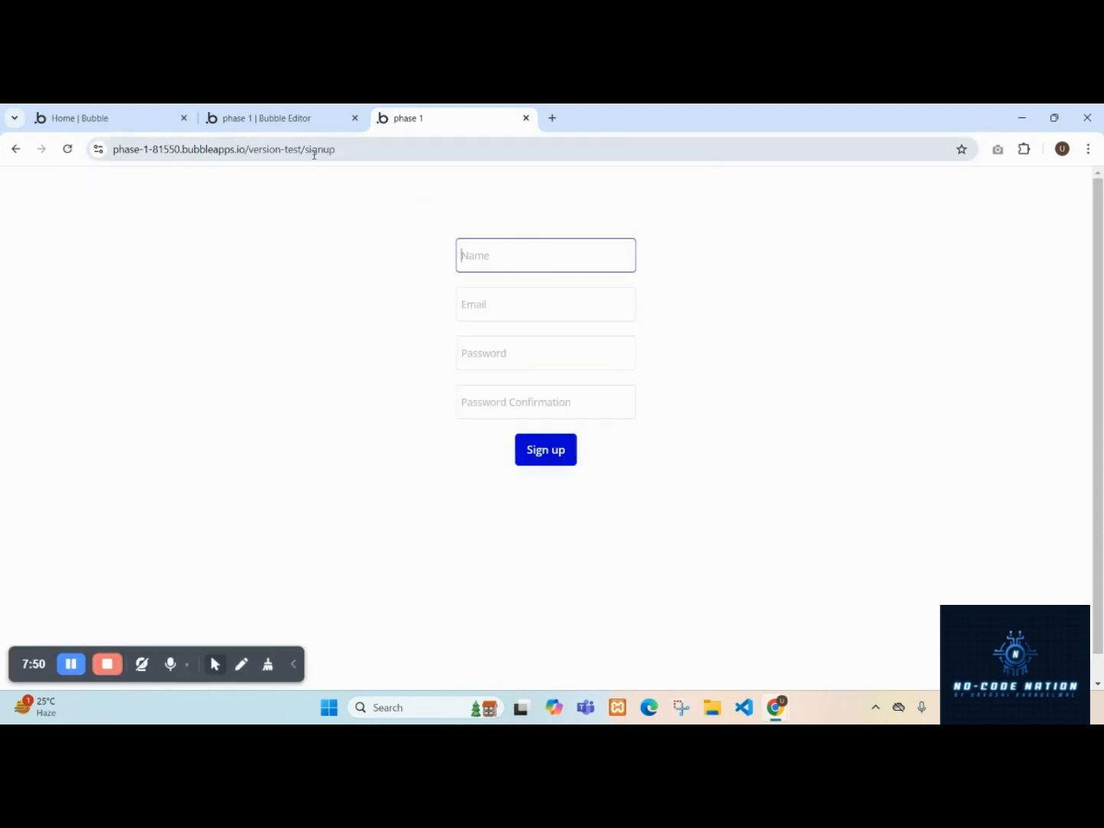
pyautogui.write('urvashi')
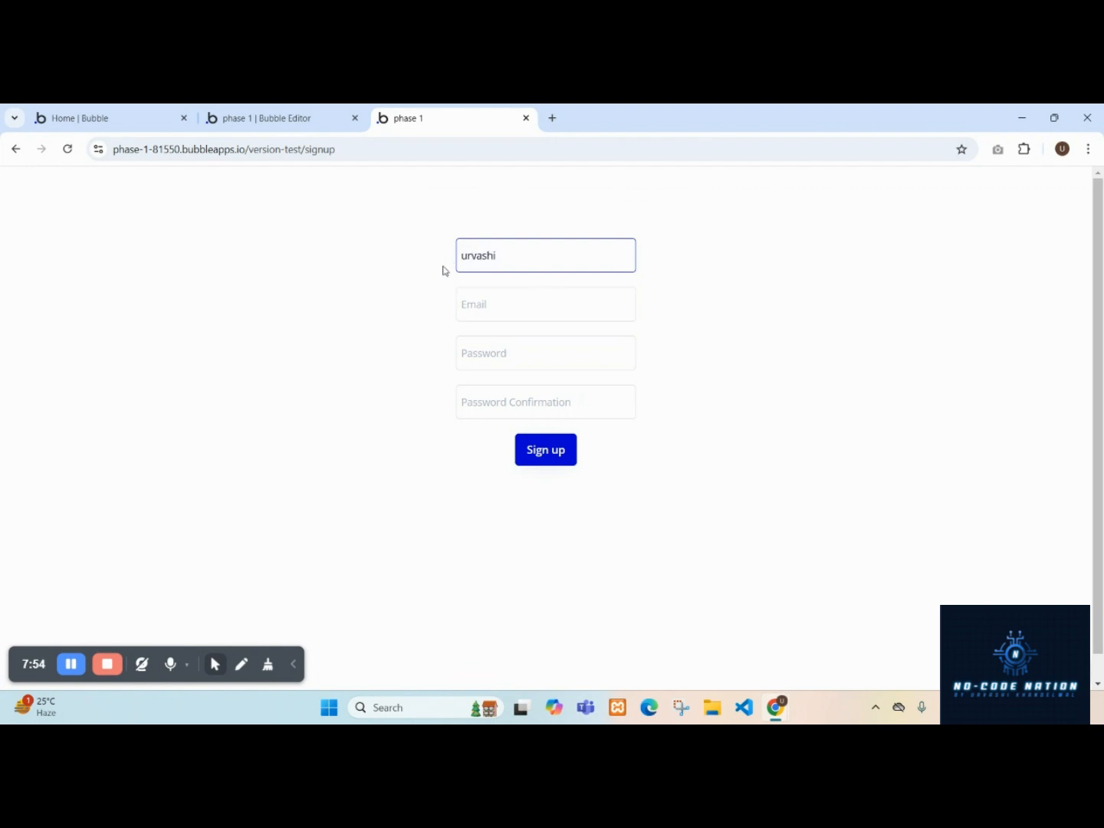
# Fill in the test user's e-mail address in the Email input.
pyautogui.click(466, 304)
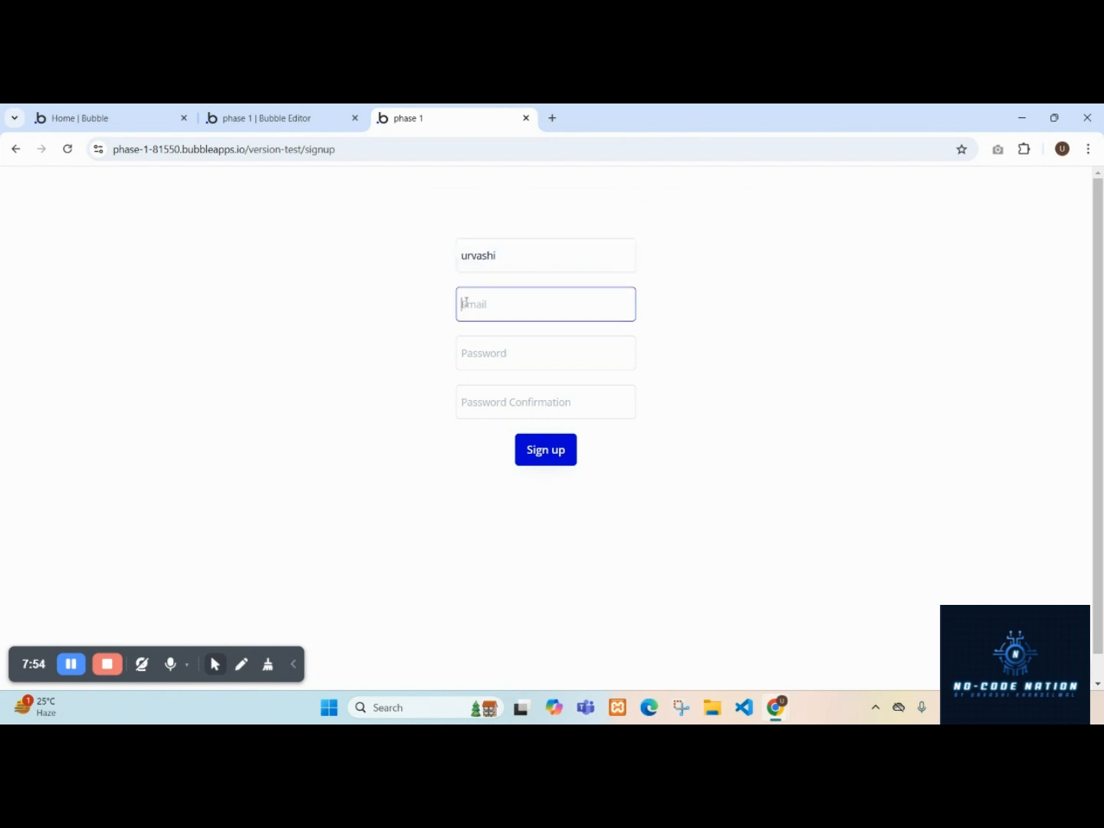
pyautogui.write('nocod')
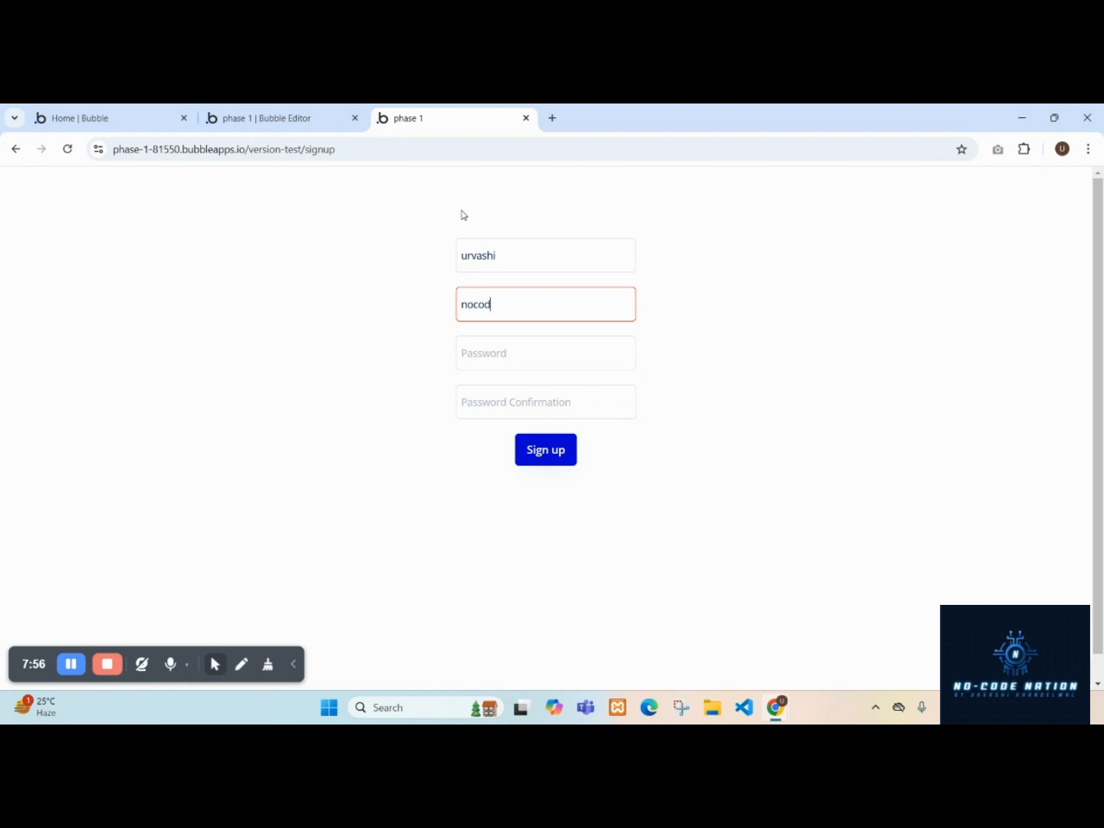
pyautogui.write('enation@dem')
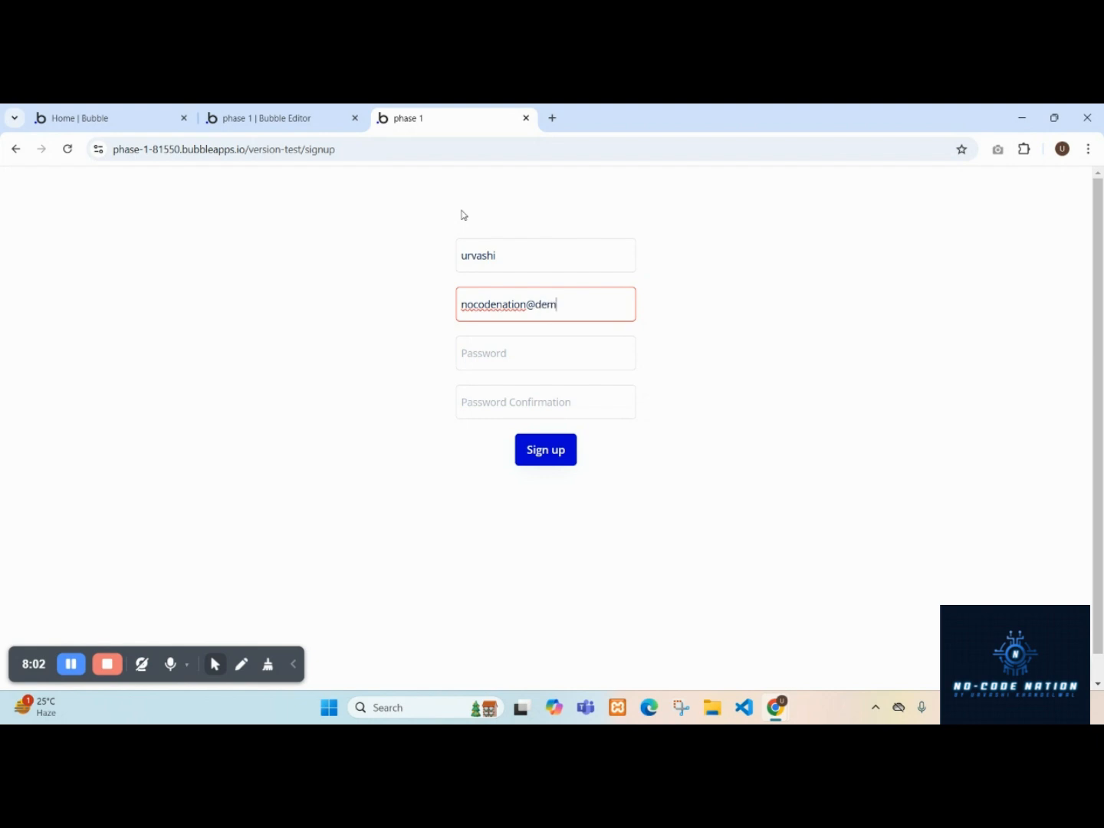
pyautogui.write('o.com')
# Try to sign up by choosing your own password, typing the password and its confirmation, and submitting.
pyautogui.click(502, 355)
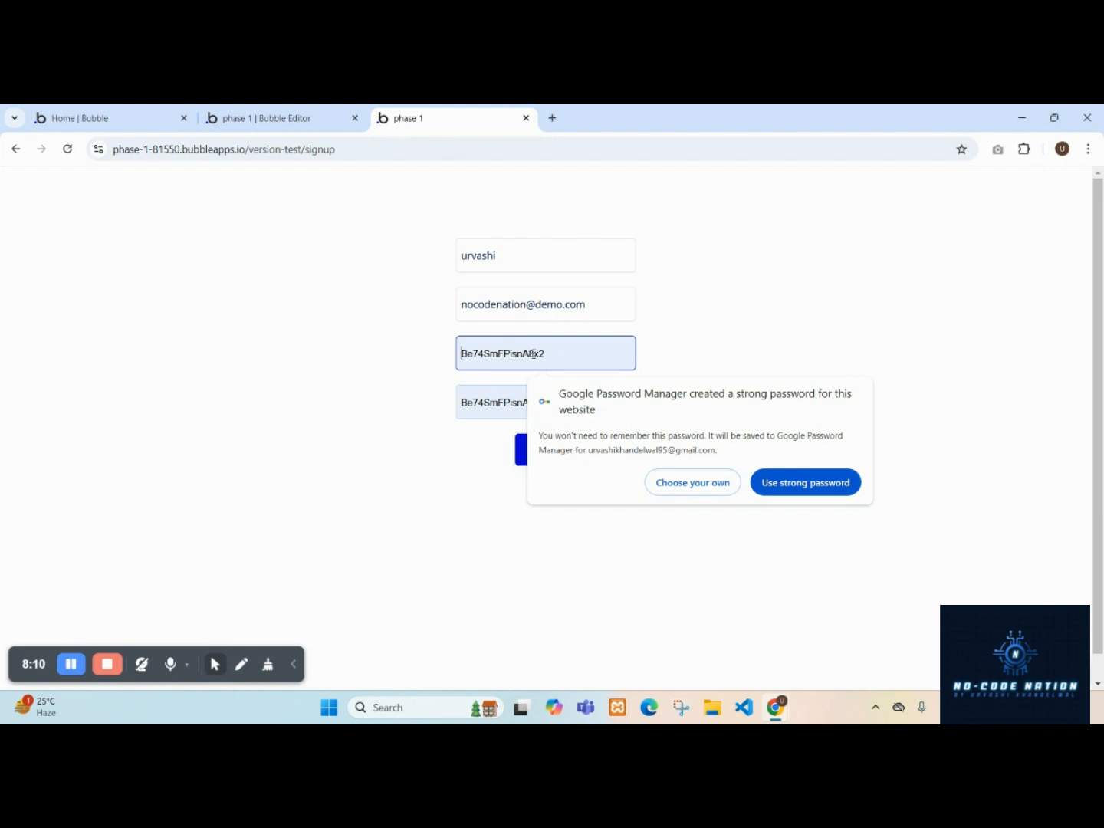
pyautogui.click(676, 483)
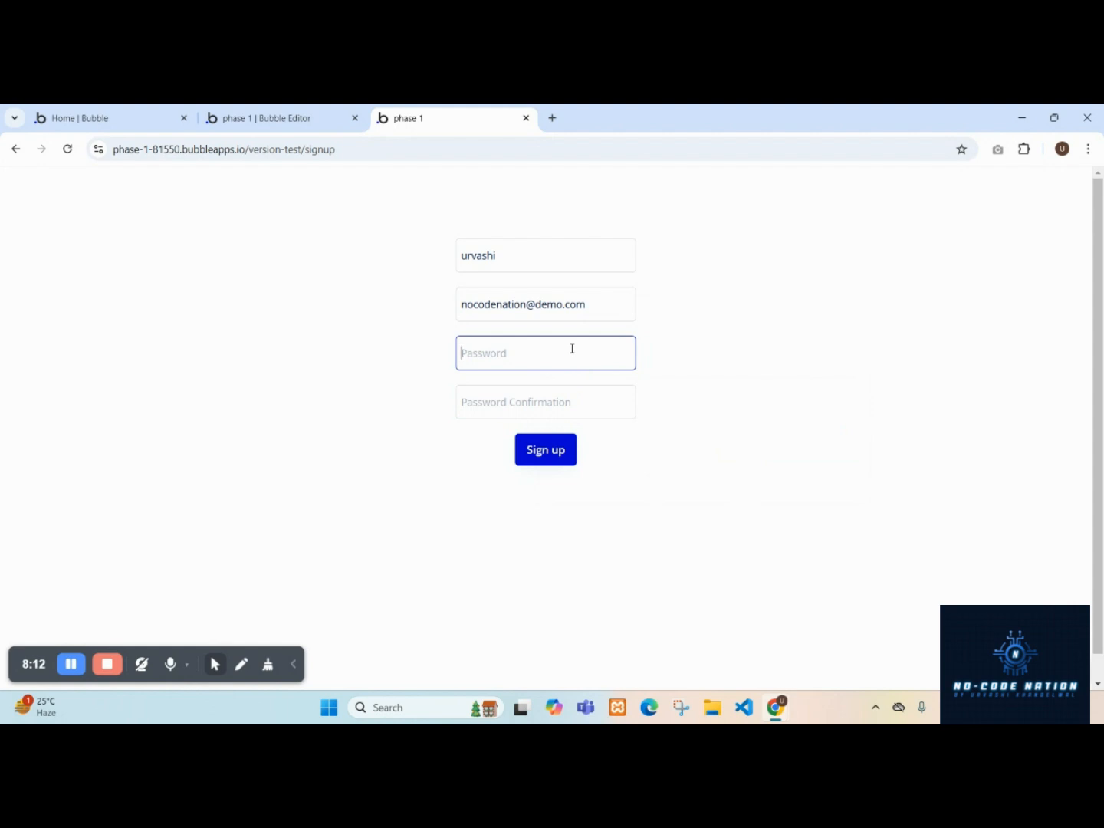
pyautogui.write('12')
pyautogui.click(555, 398)
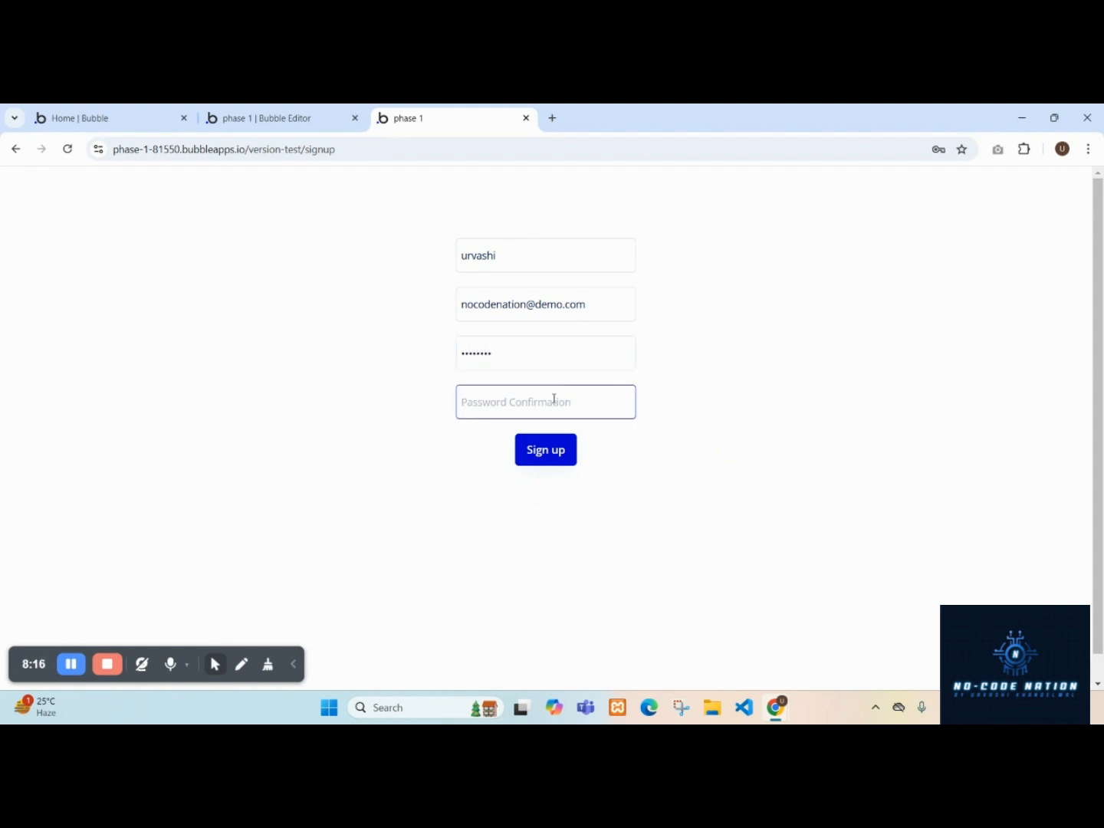
pyautogui.write('12')
pyautogui.click(562, 444)
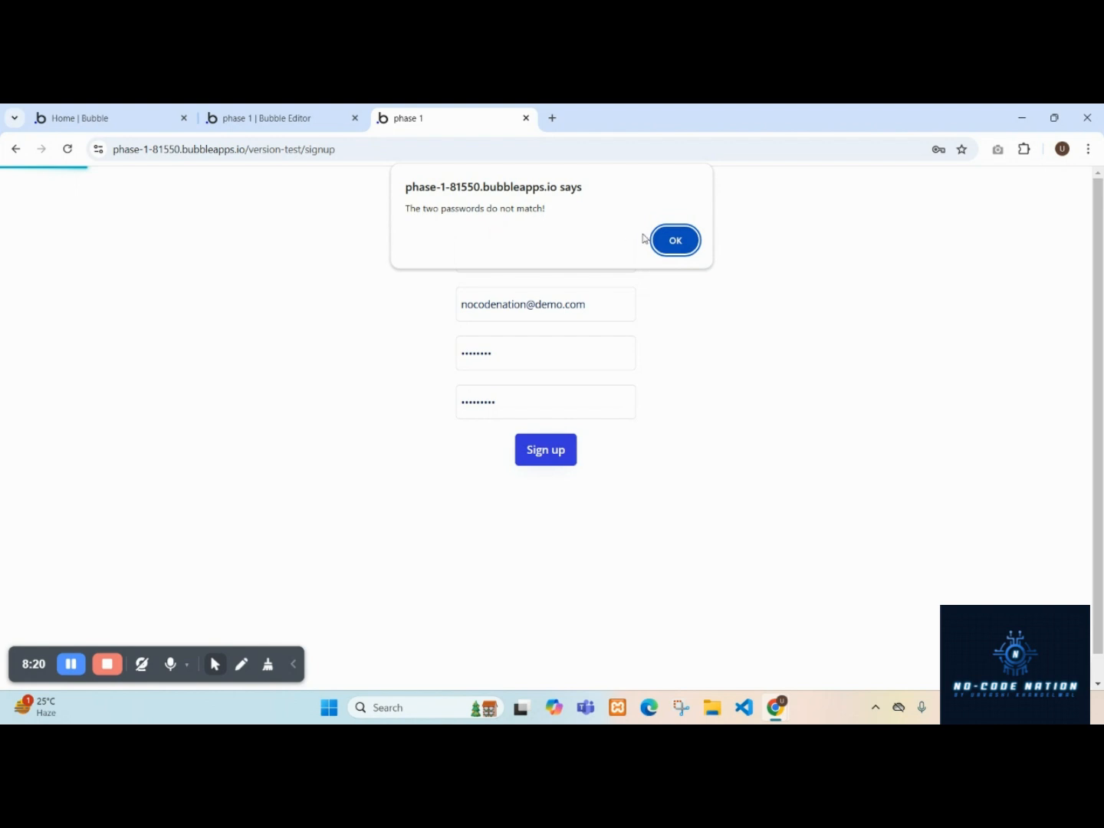
# Inspect the Sign the user up action's password confirmation settings in the editor.
pyautogui.click(314, 109)
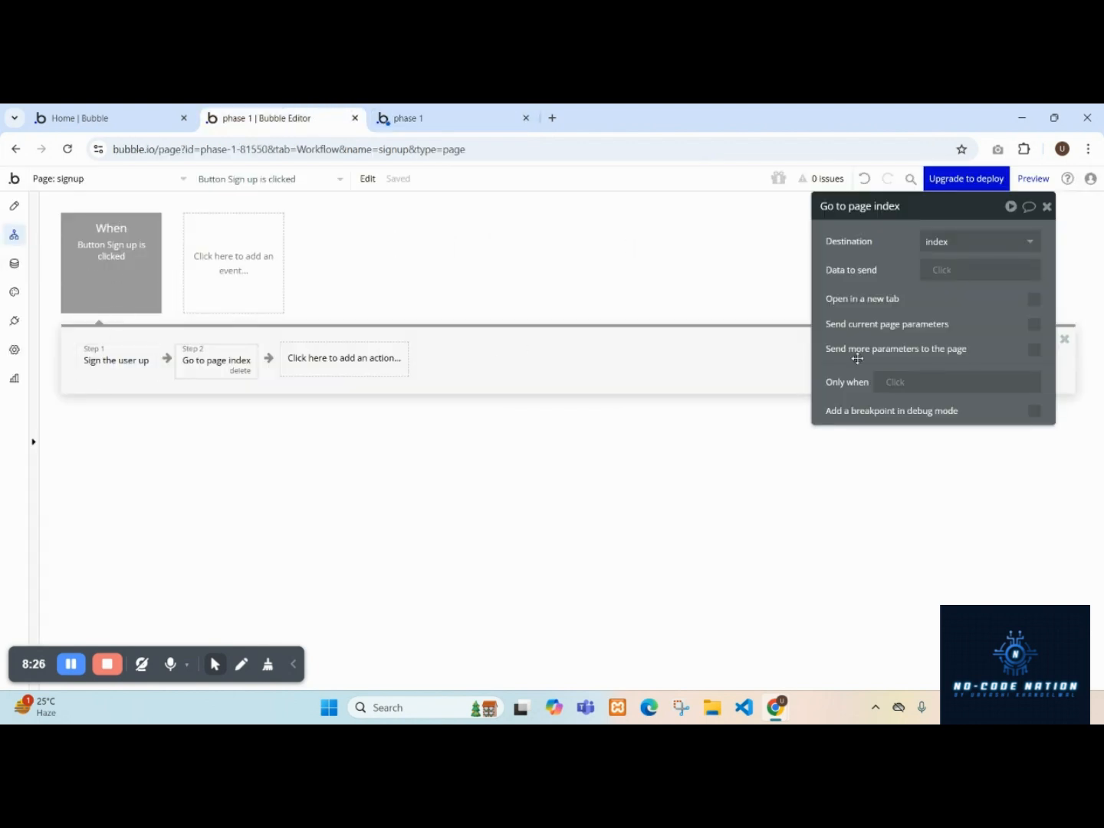
pyautogui.click(127, 366)
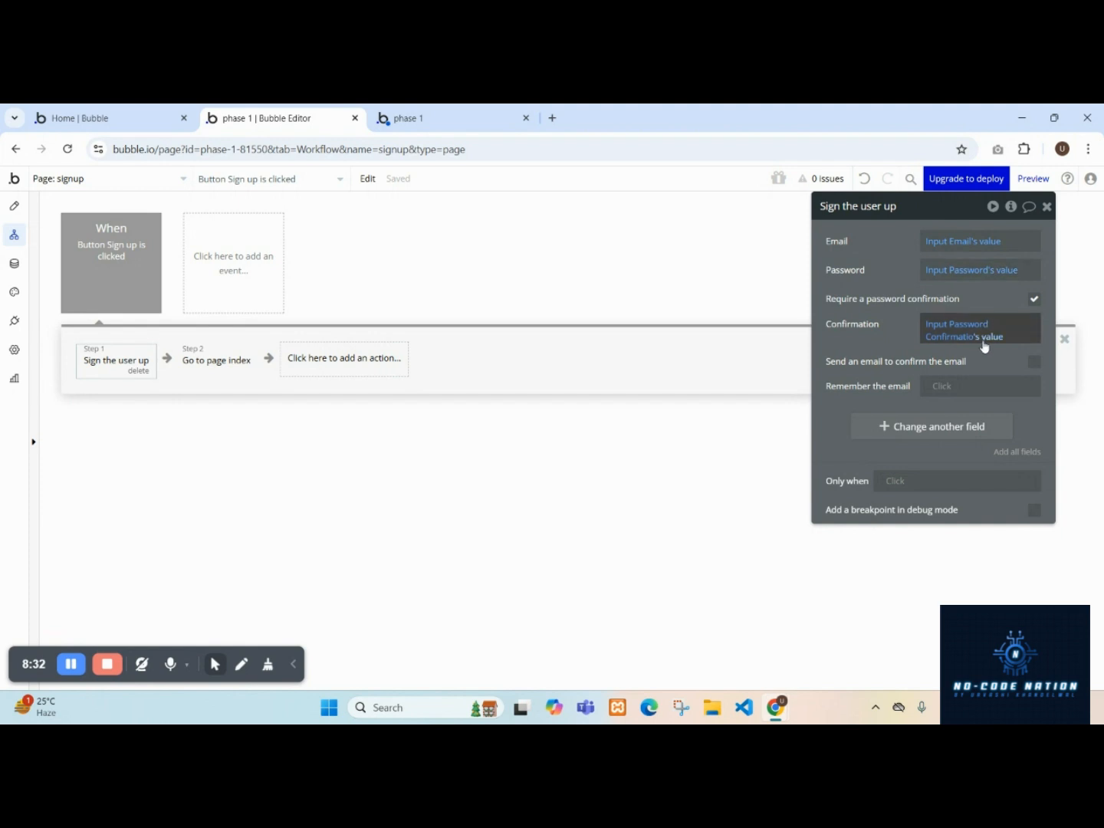
pyautogui.click(429, 118)
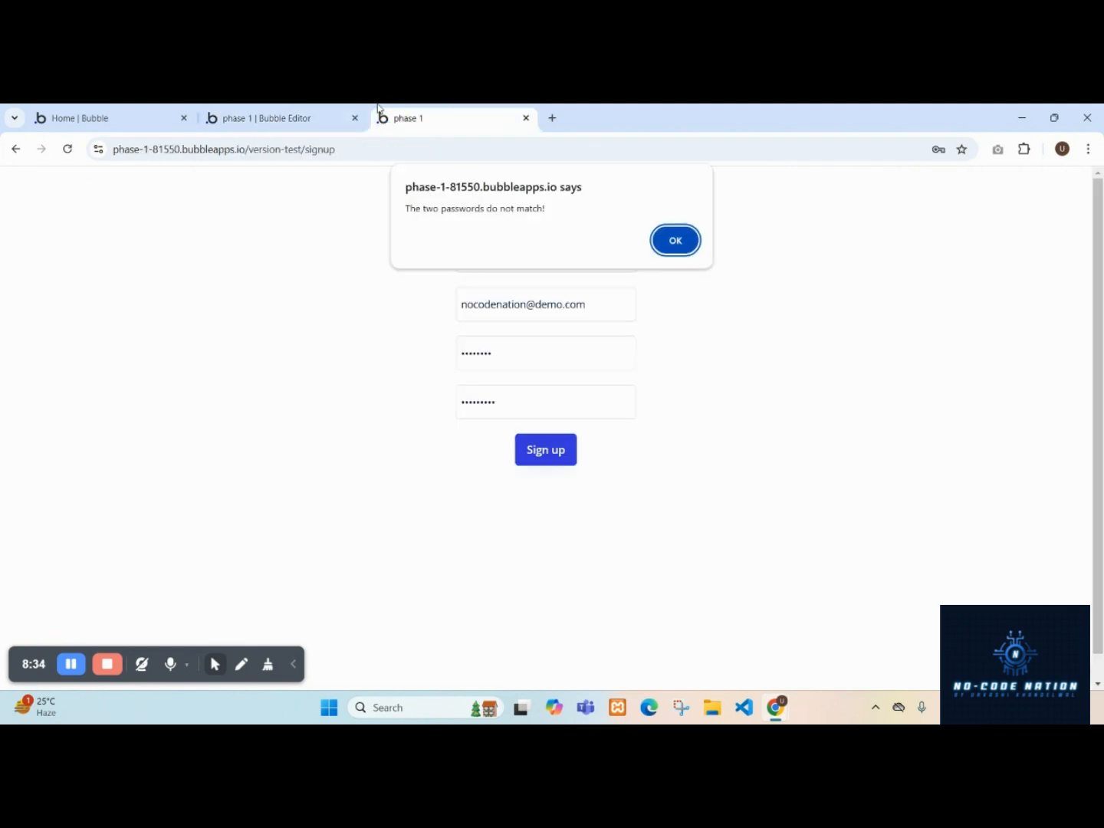
# Dismiss the alert, re-enter the password confirmation, and submit Sign up again.
pyautogui.click(673, 242)
pyautogui.click(534, 394)
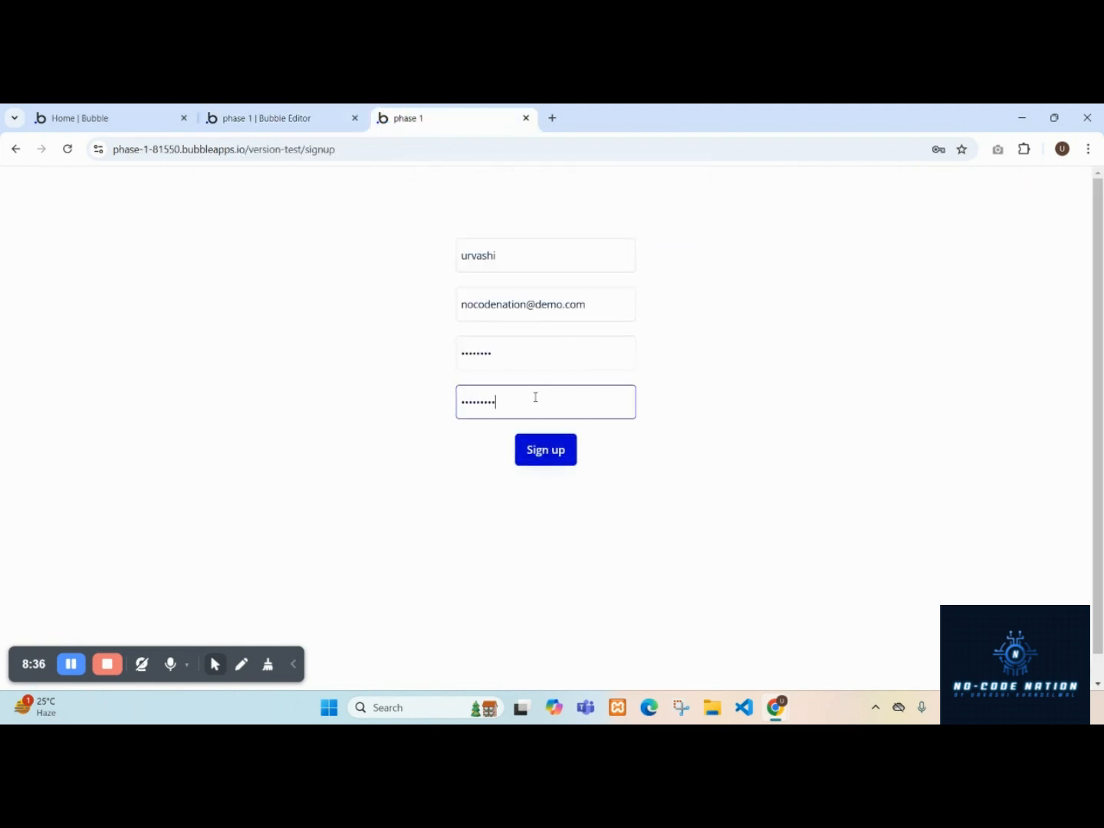
pyautogui.moveTo(534, 394); pyautogui.dragTo(404, 392)
pyautogui.write('123456789')
pyautogui.click(545, 460)
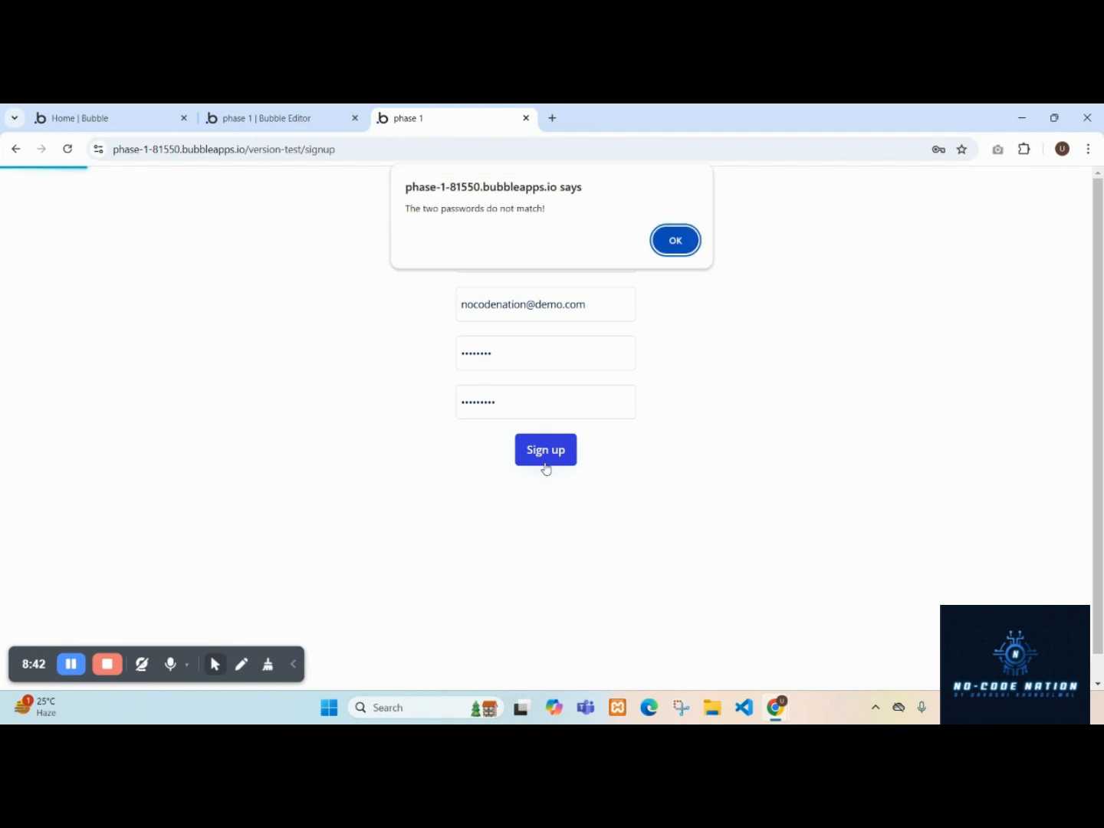
# Dismiss the alert, re-enter the password, sign up, and decline saving the password in the browser.
pyautogui.click(675, 243)
pyautogui.moveTo(516, 353); pyautogui.dragTo(426, 347)
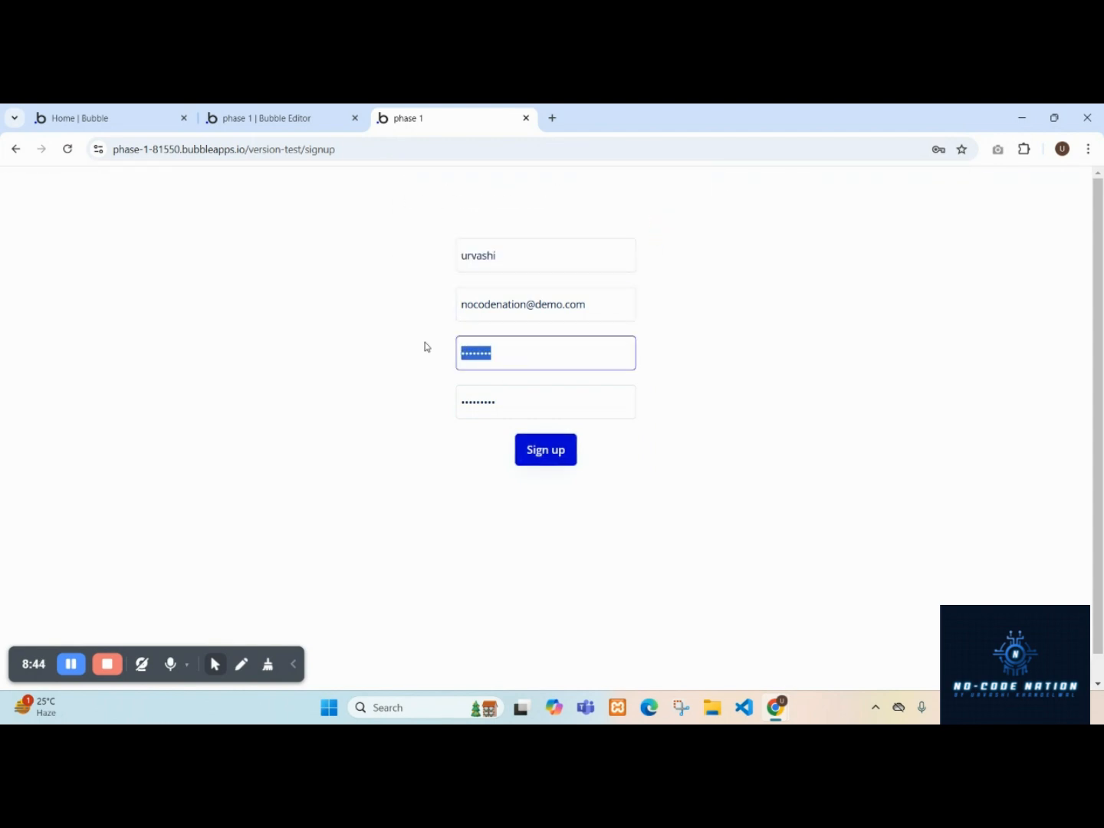
pyautogui.write('123456789')
pyautogui.click(562, 478)
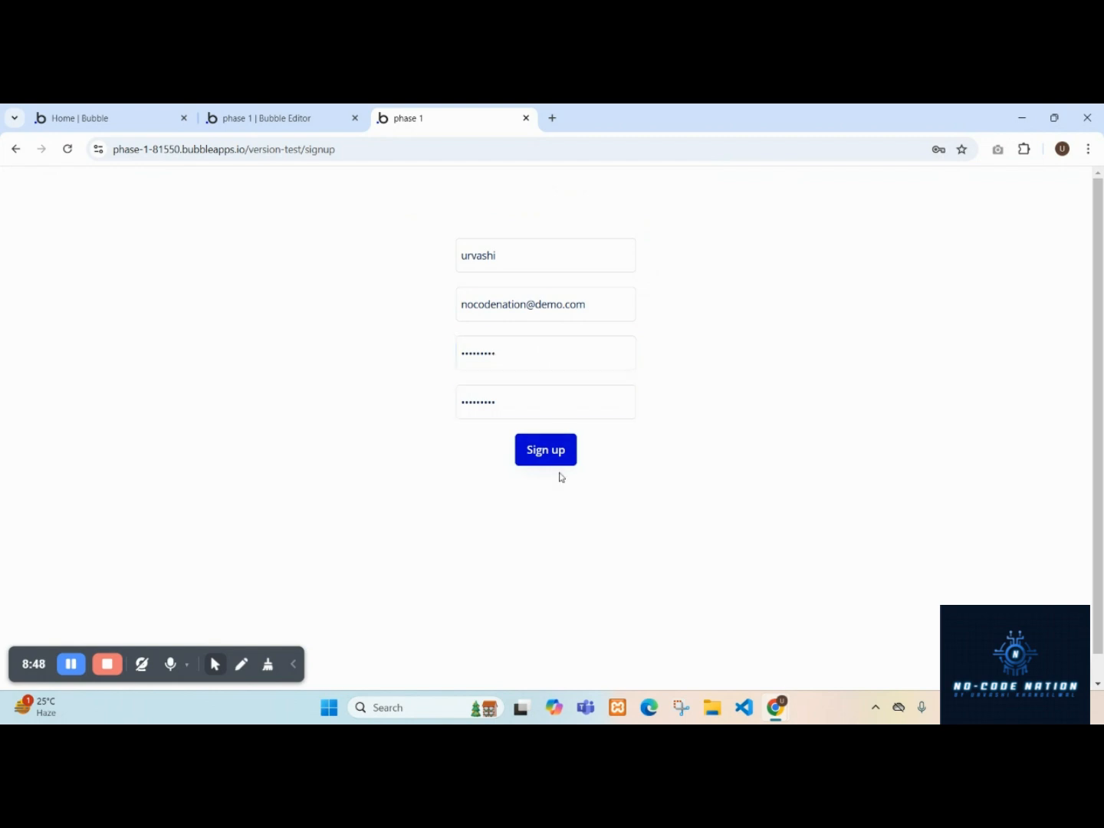
pyautogui.click(563, 463)
pyautogui.click(572, 343)
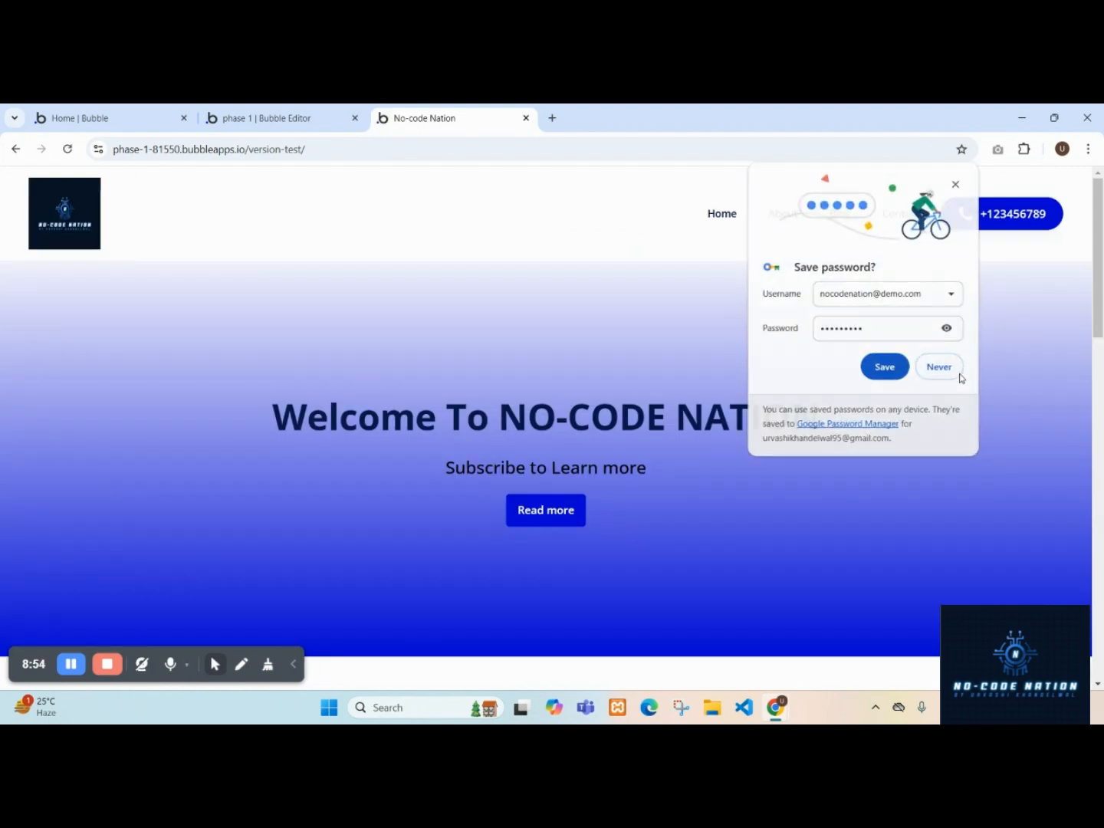
pyautogui.click(960, 375)
# Check the new user's record among the app's User data entries.
pyautogui.click(321, 115)
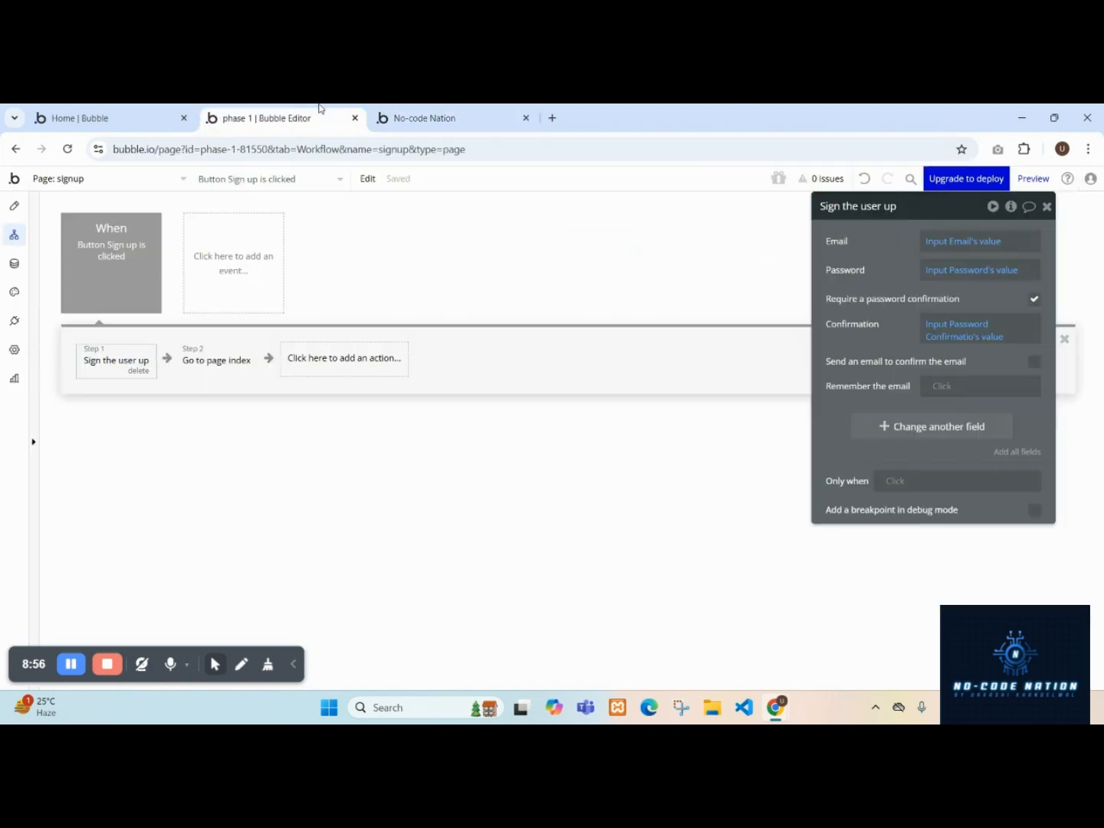
pyautogui.click(225, 371)
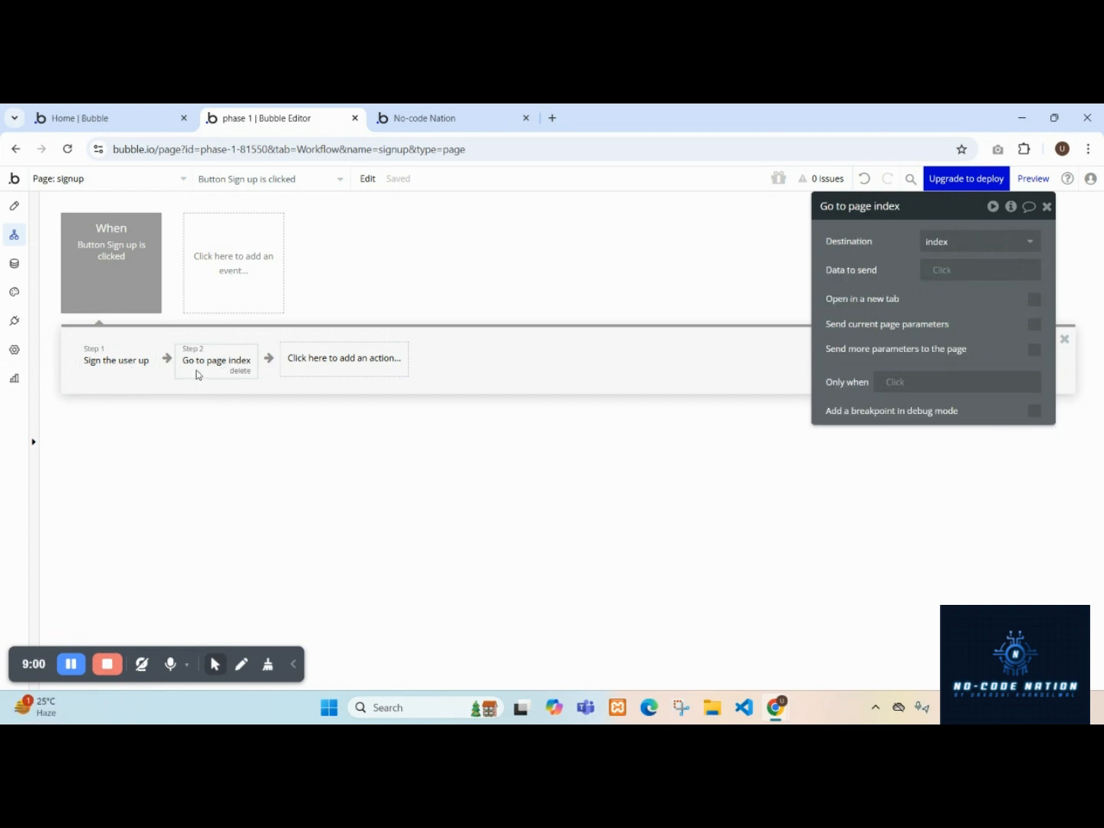
pyautogui.click(14, 264)
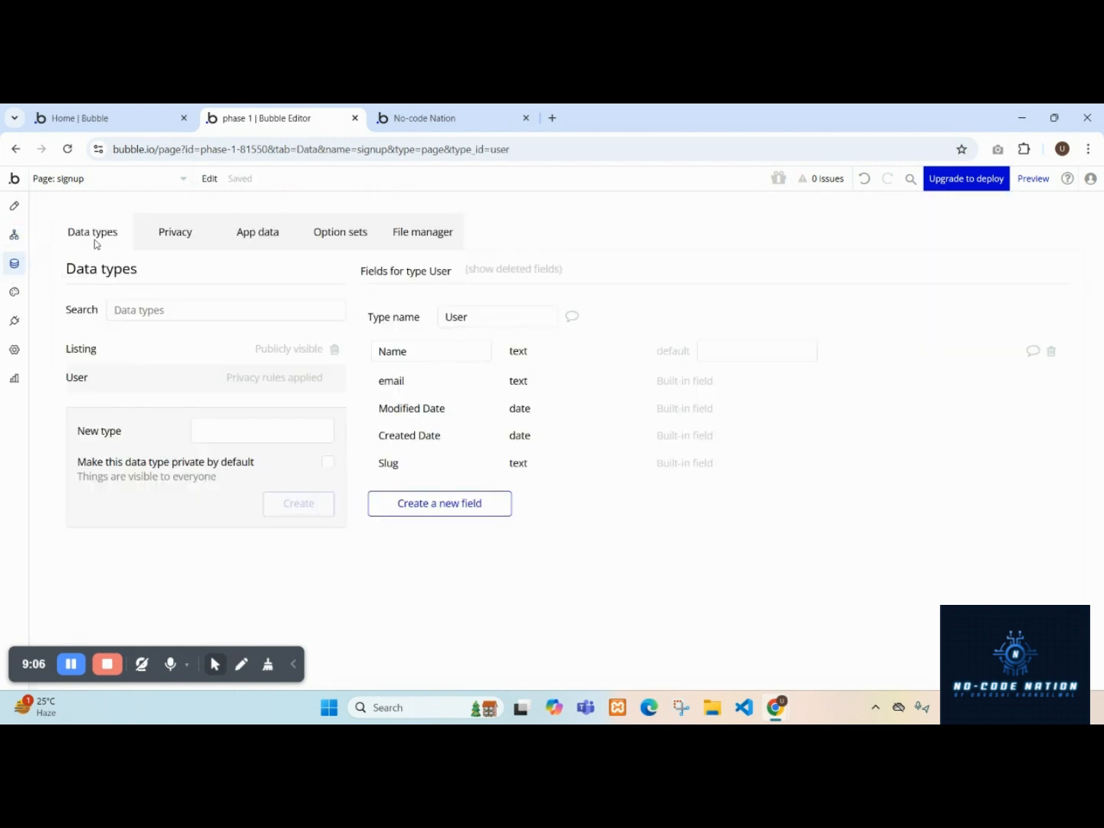
pyautogui.click(251, 239)
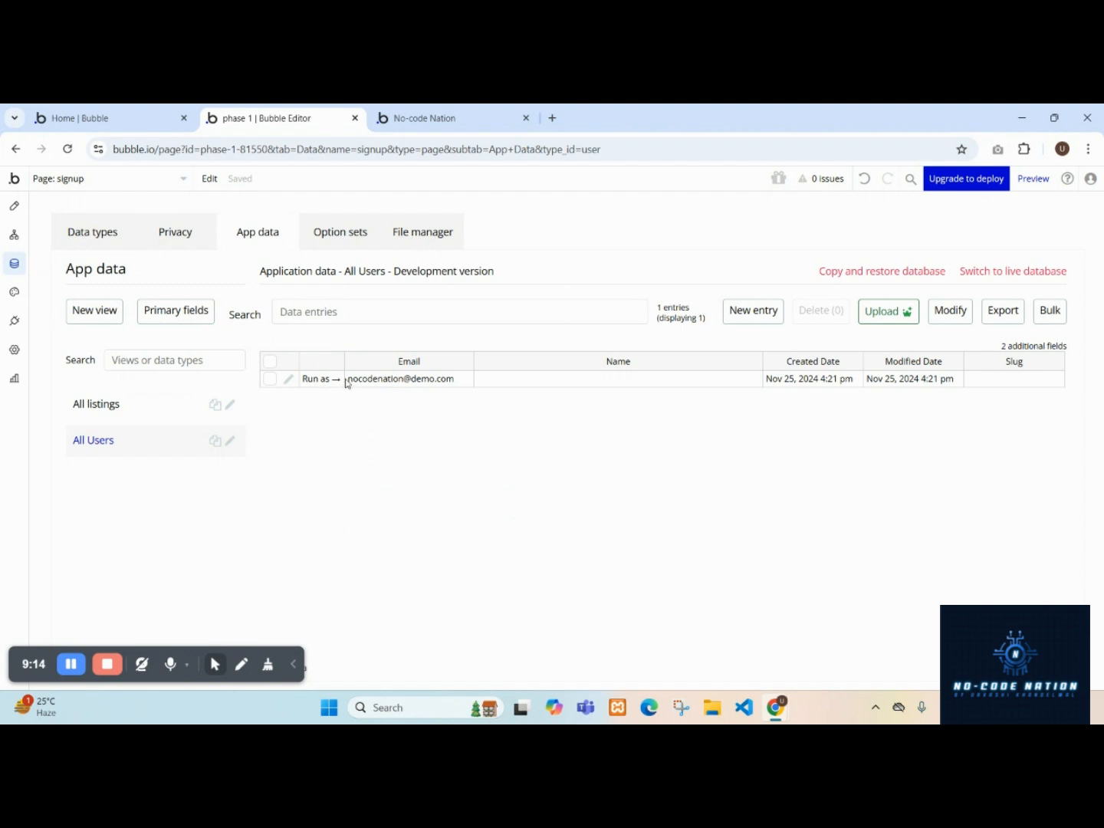
pyautogui.click(373, 381)
pyautogui.click(614, 382)
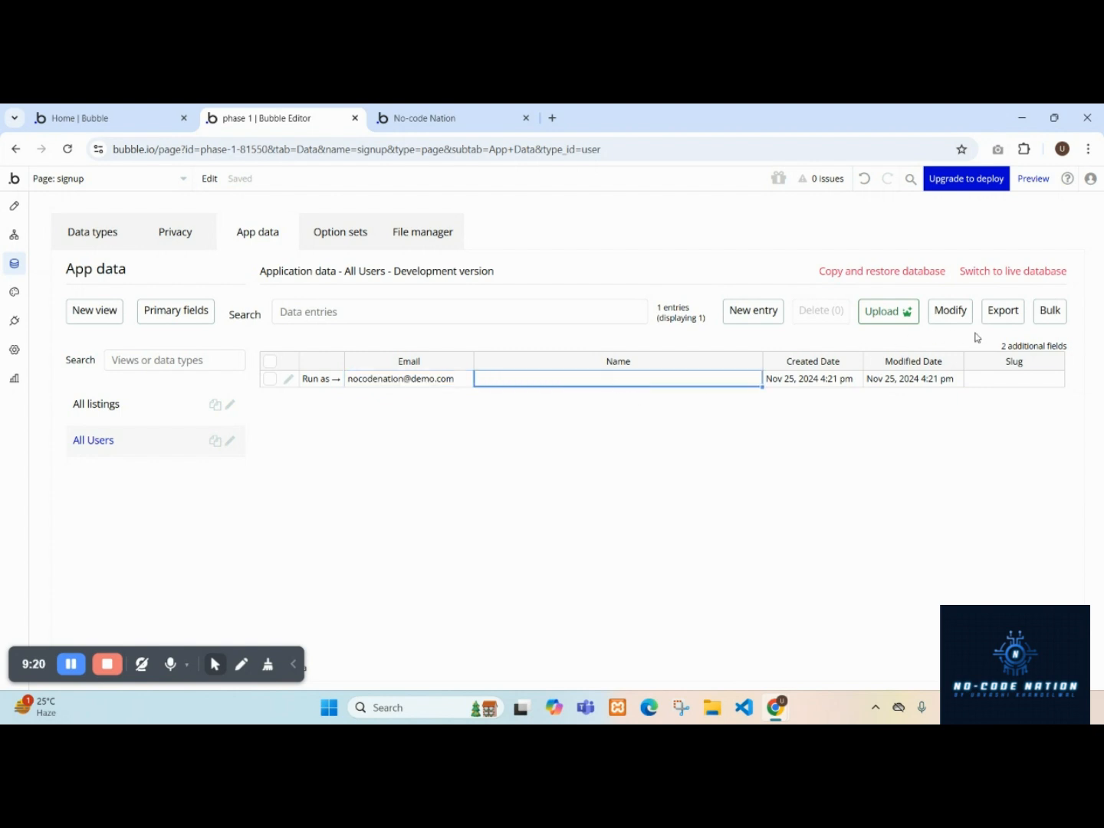
# Examine the User data type's Name field.
pyautogui.click(72, 669)
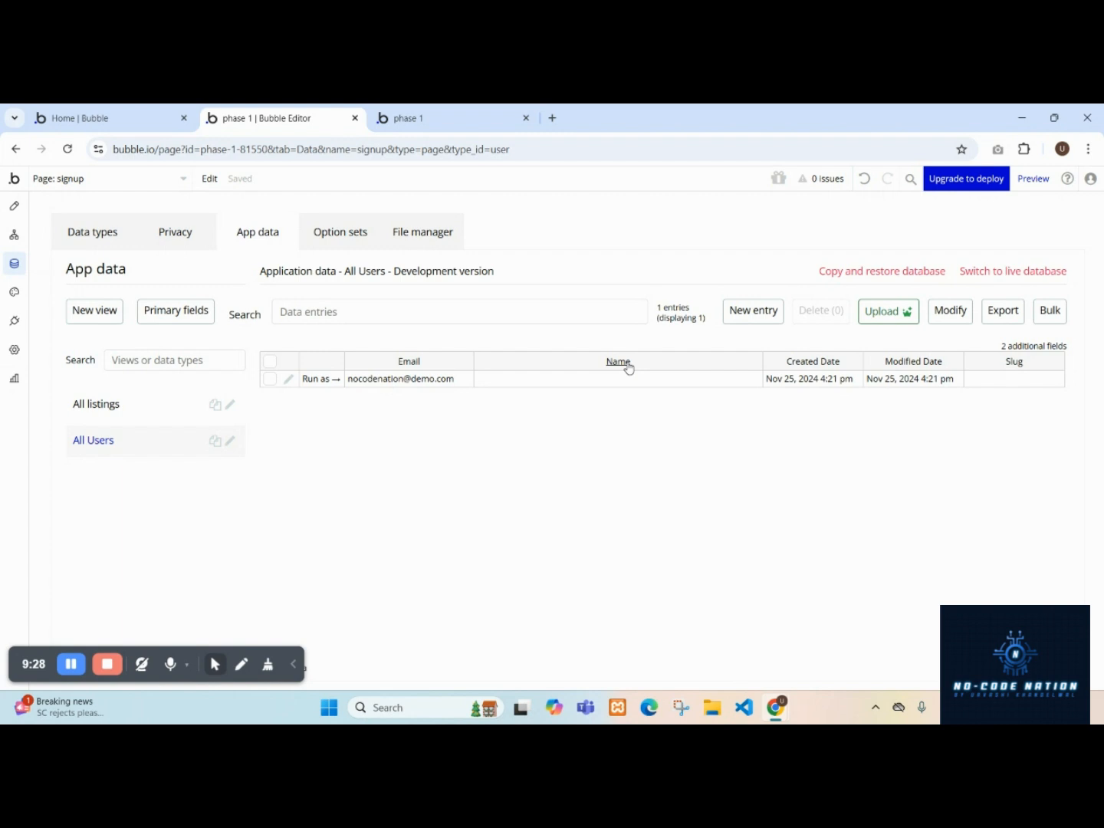
pyautogui.click(83, 235)
pyautogui.moveTo(422, 353); pyautogui.dragTo(374, 351)
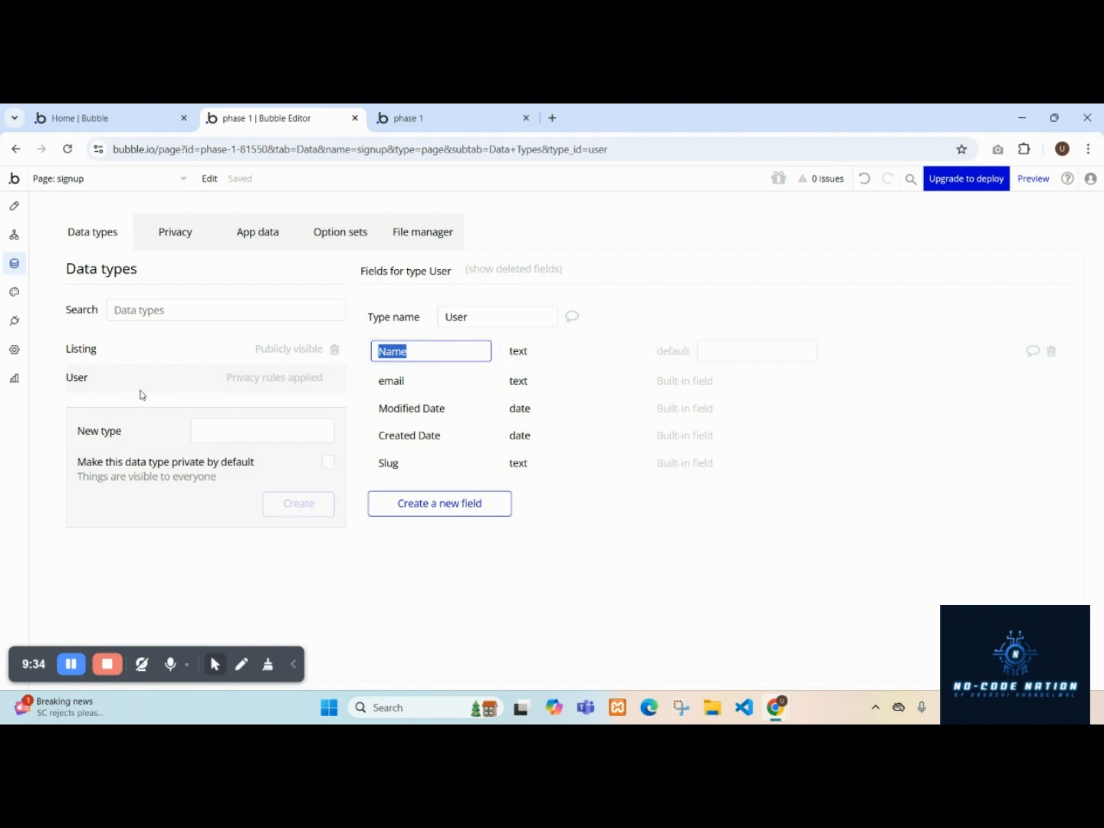
# Add a Name field to the Sign the user up action, set to Input Name's value.
pyautogui.click(14, 235)
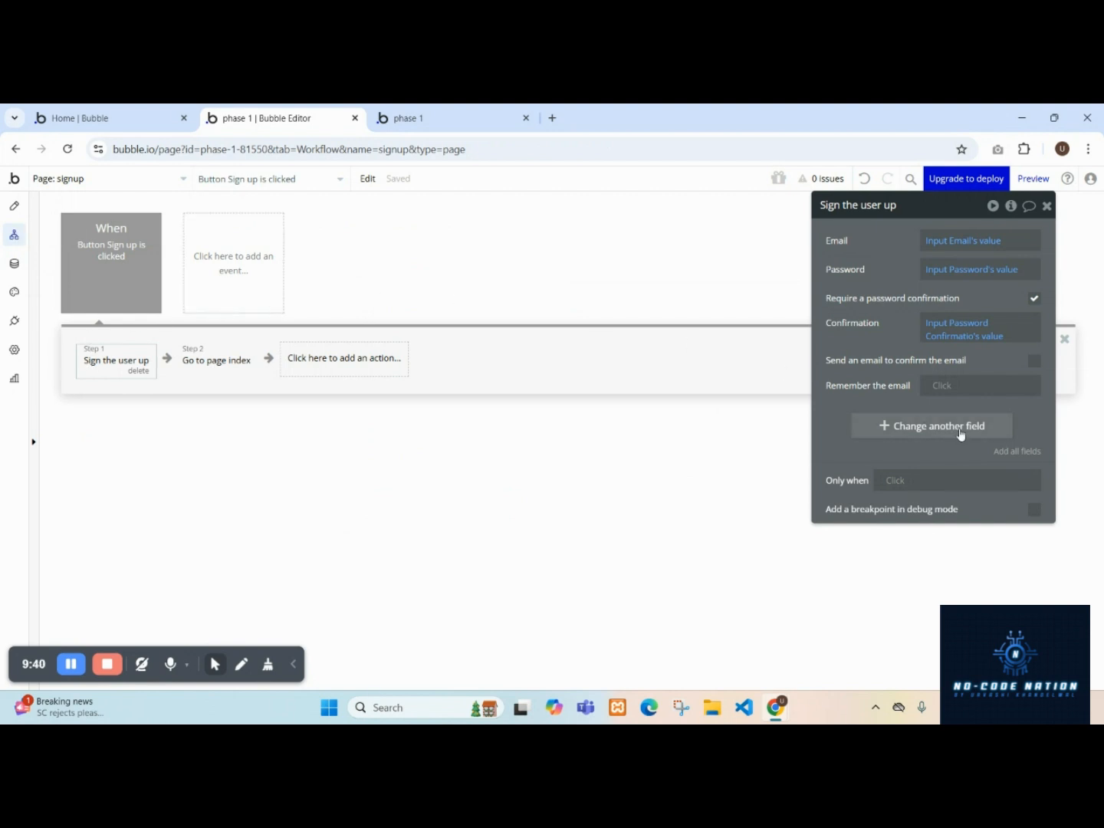
pyautogui.click(894, 428)
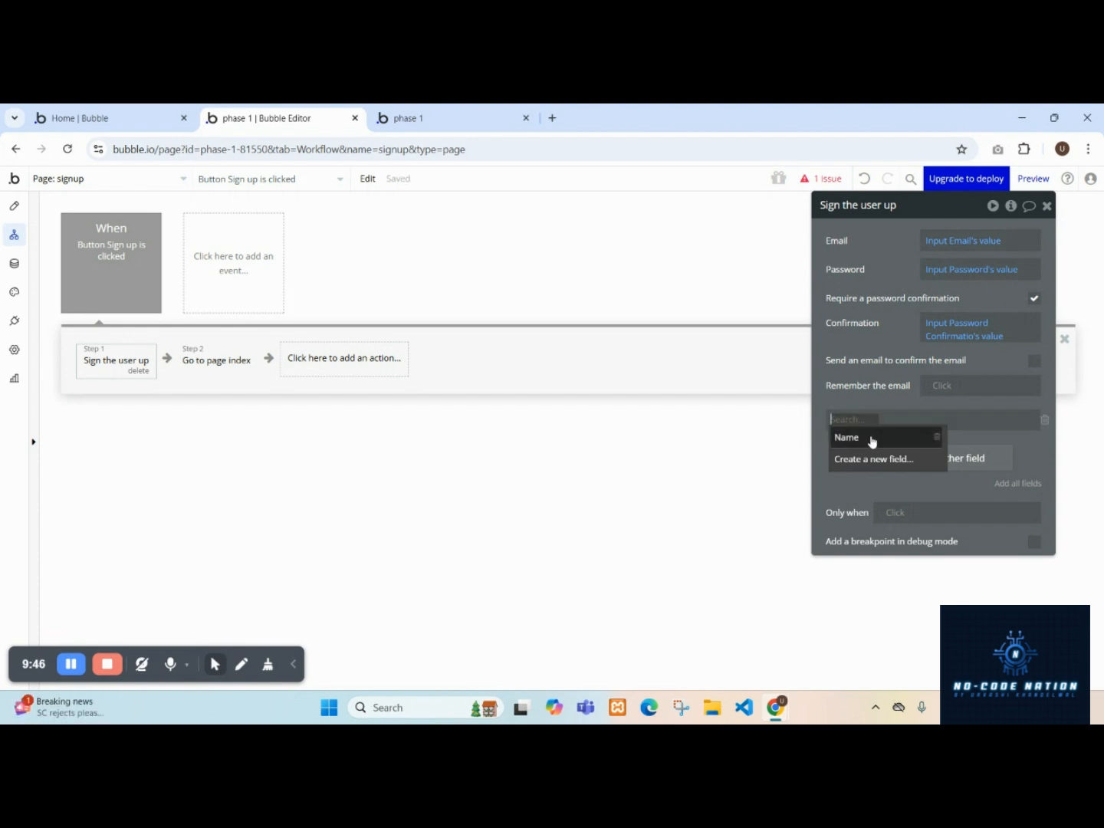
pyautogui.click(872, 438)
pyautogui.click(884, 419)
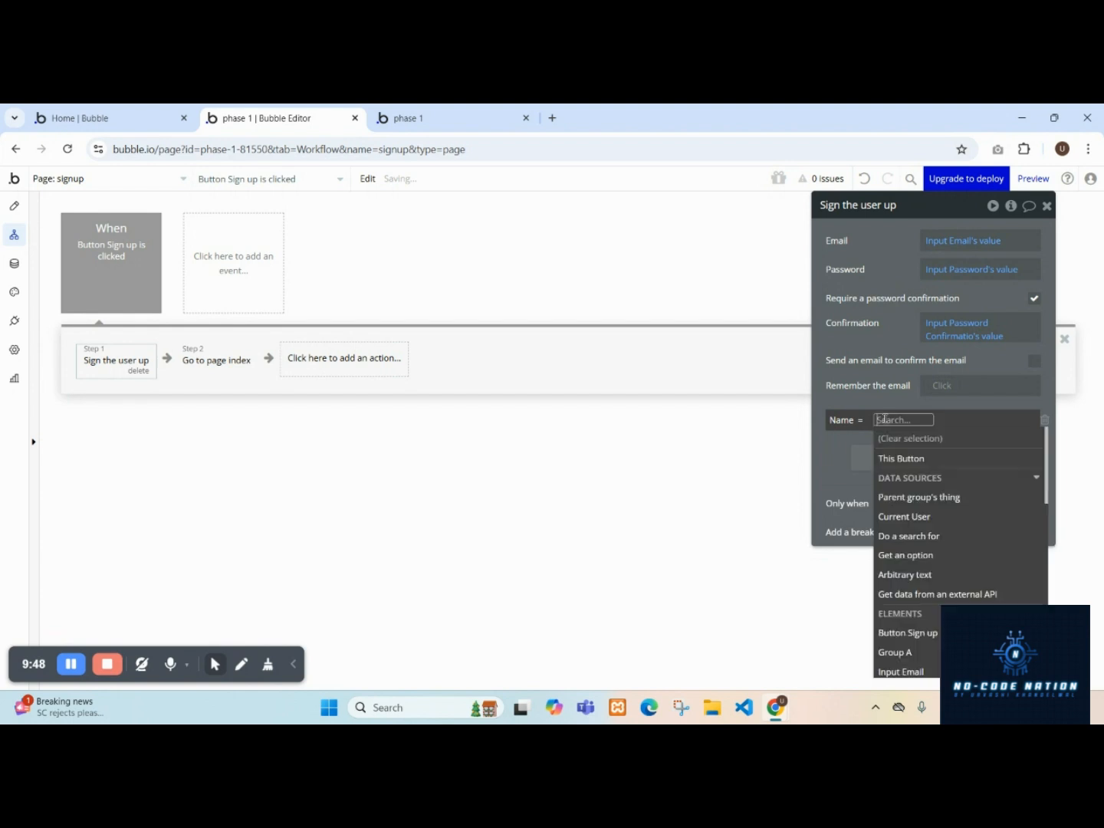
pyautogui.write('in')
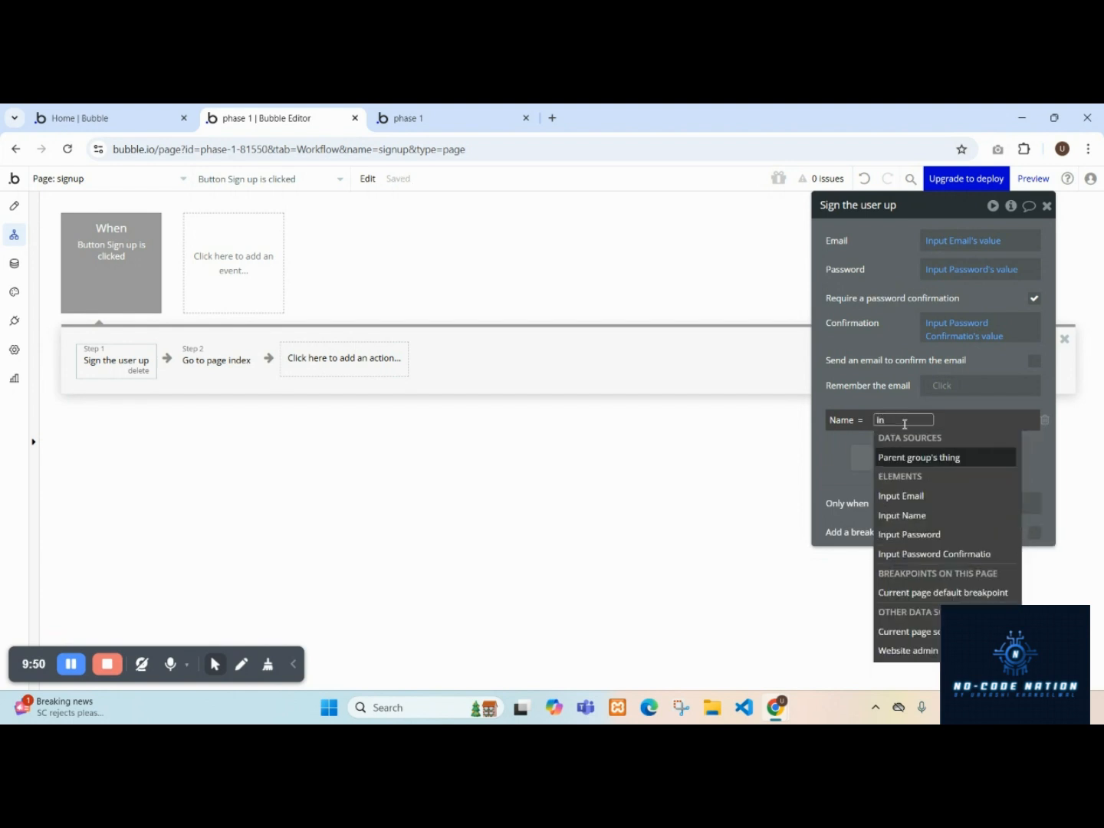
pyautogui.click(932, 515)
pyautogui.click(936, 459)
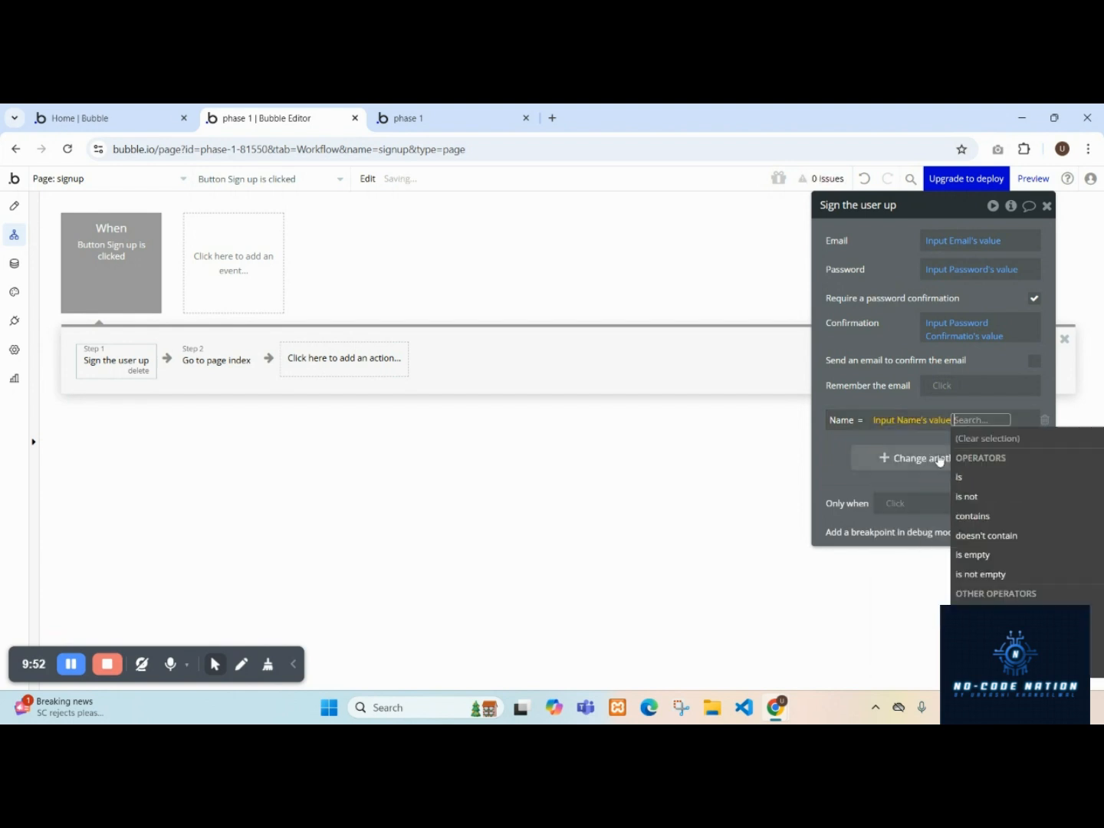
pyautogui.click(853, 474)
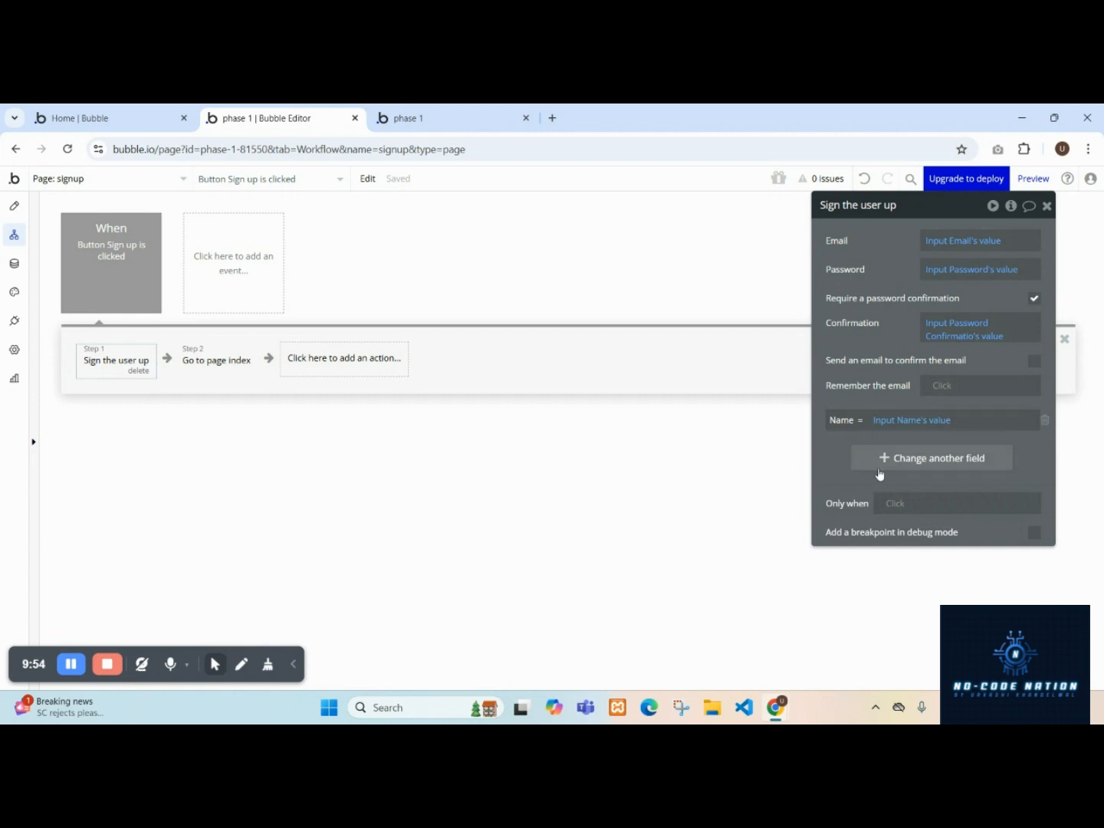
# Delete the existing user entry from the app's User data.
pyautogui.click(14, 265)
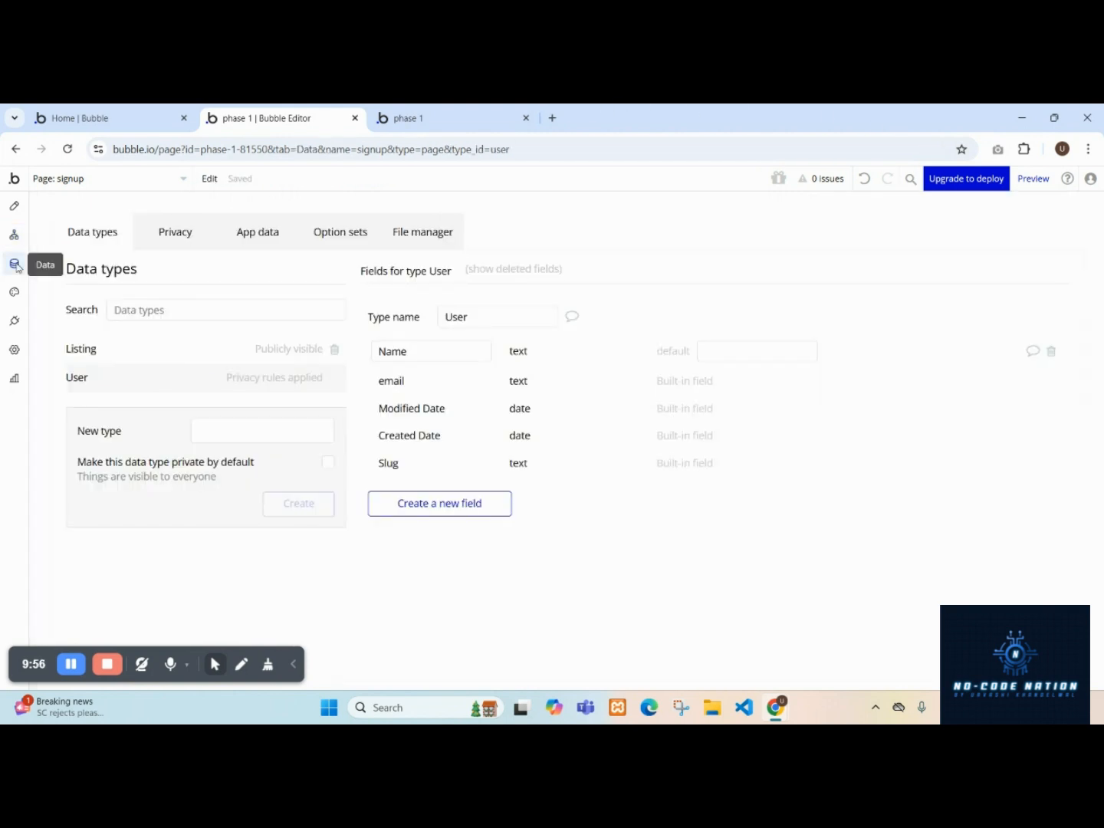
pyautogui.click(258, 231)
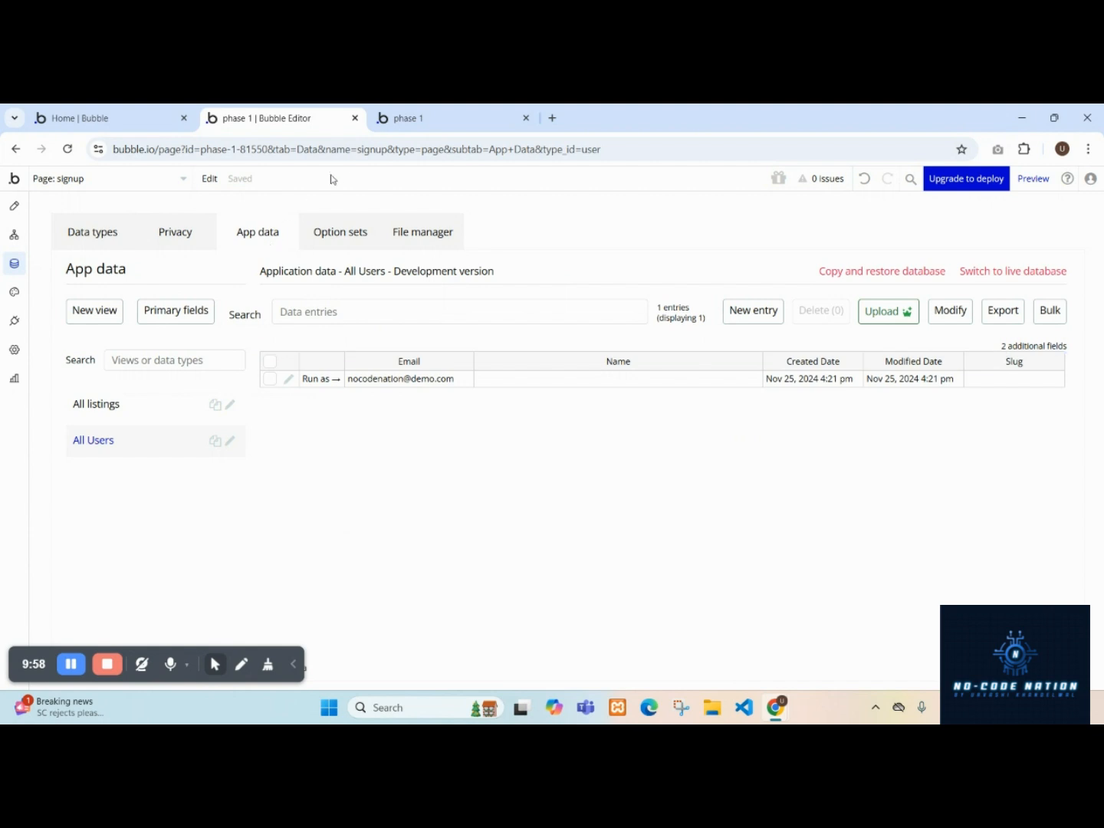
pyautogui.click(271, 378)
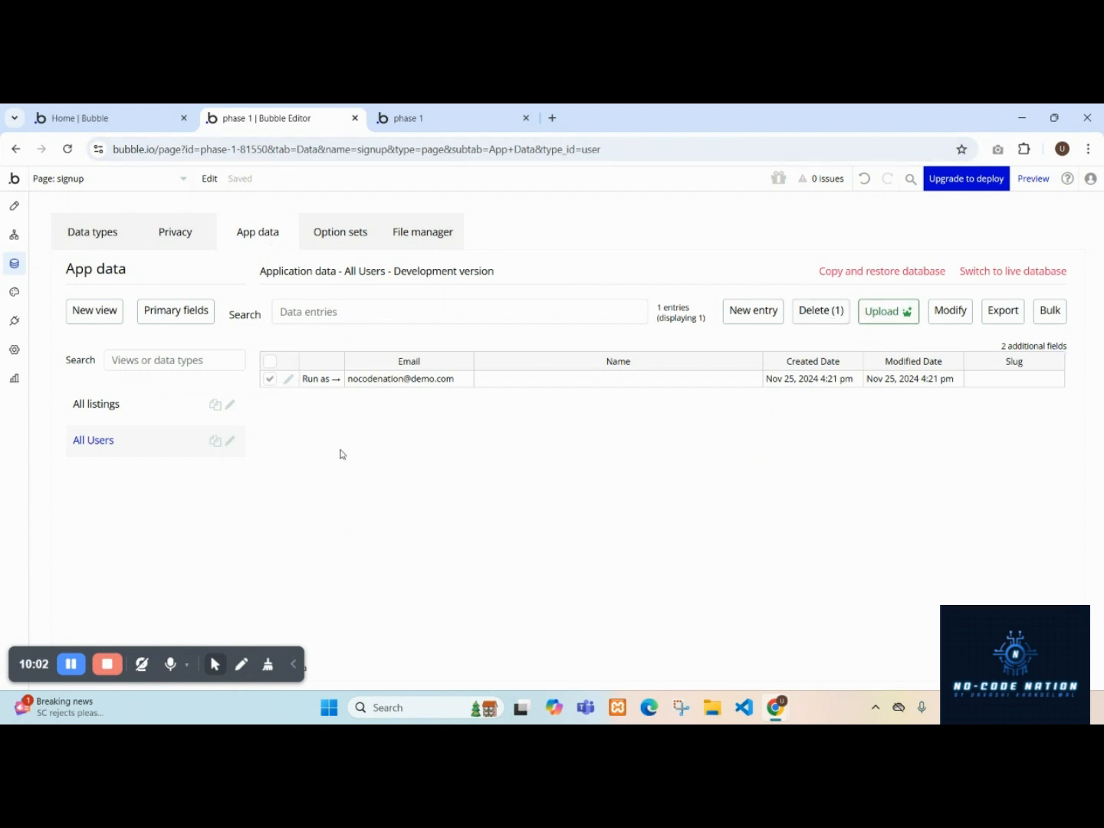
pyautogui.click(813, 322)
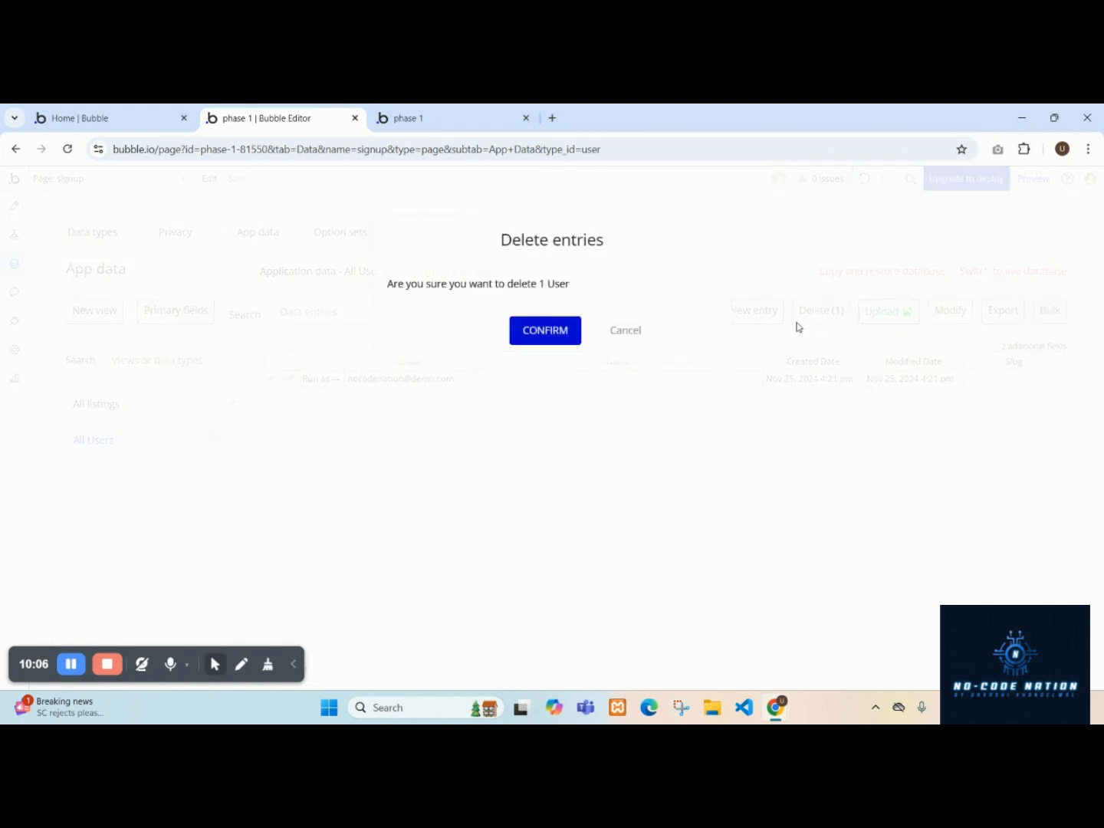
pyautogui.click(535, 337)
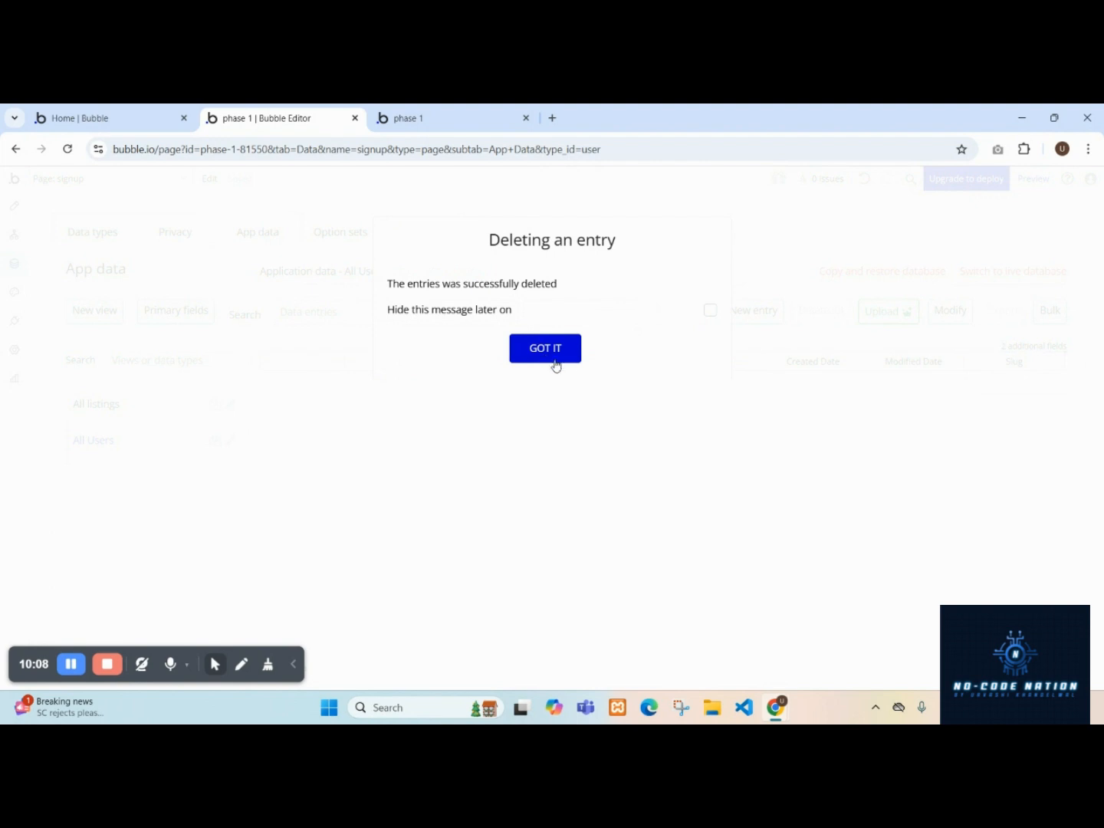
pyautogui.click(539, 348)
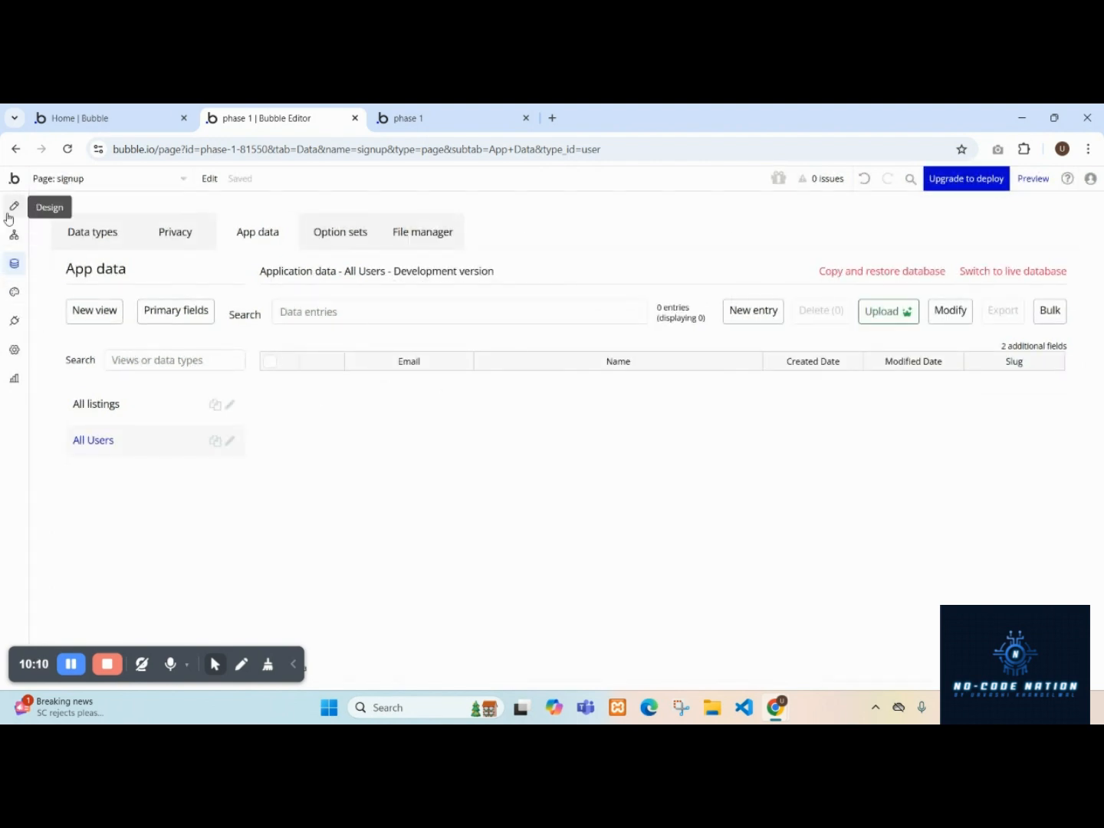
# Reload the signup page in the preview tab and enter a name and an email address.
pyautogui.click(486, 112)
pyautogui.click(487, 180)
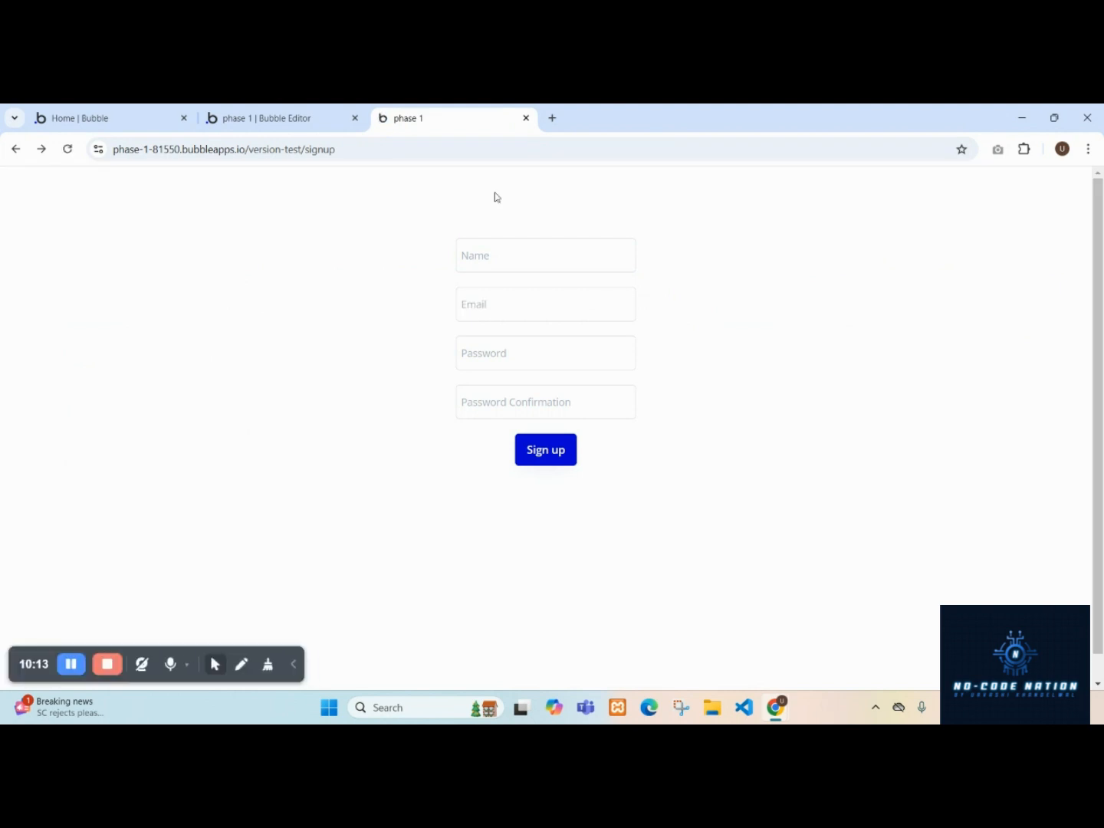
pyautogui.click(524, 260)
pyautogui.write('Urvashi')
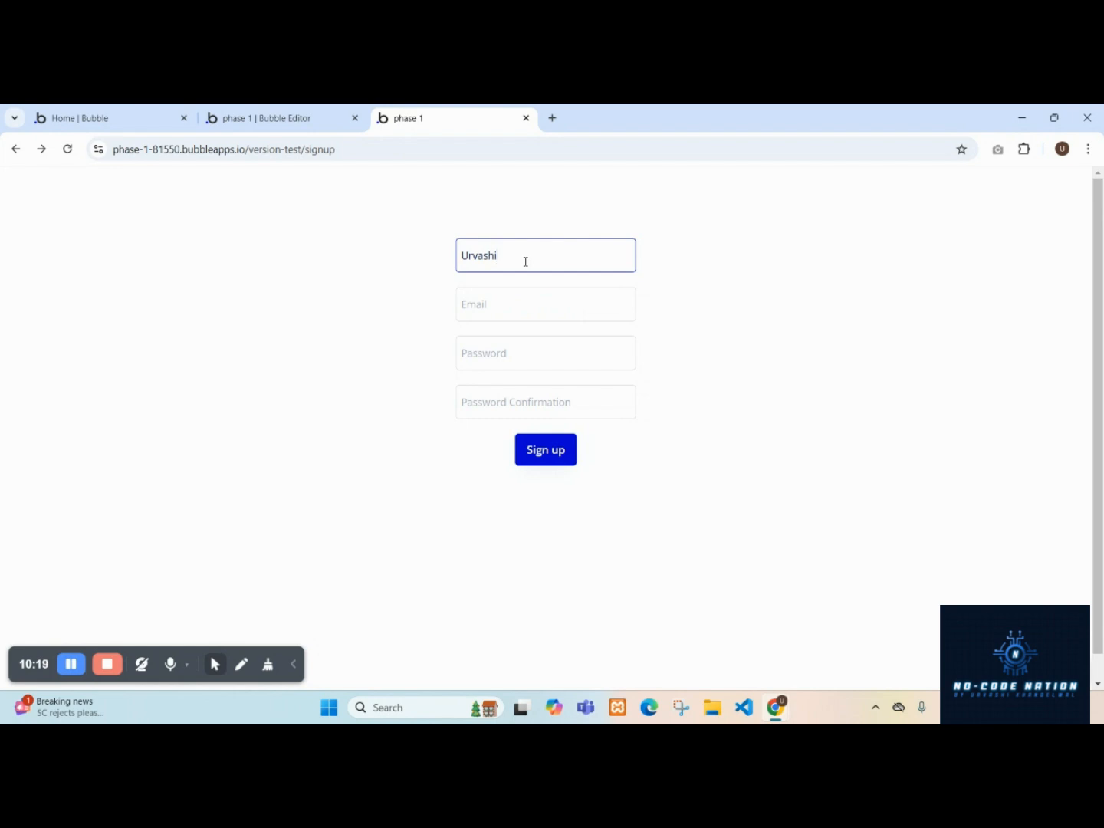
pyautogui.click(519, 297)
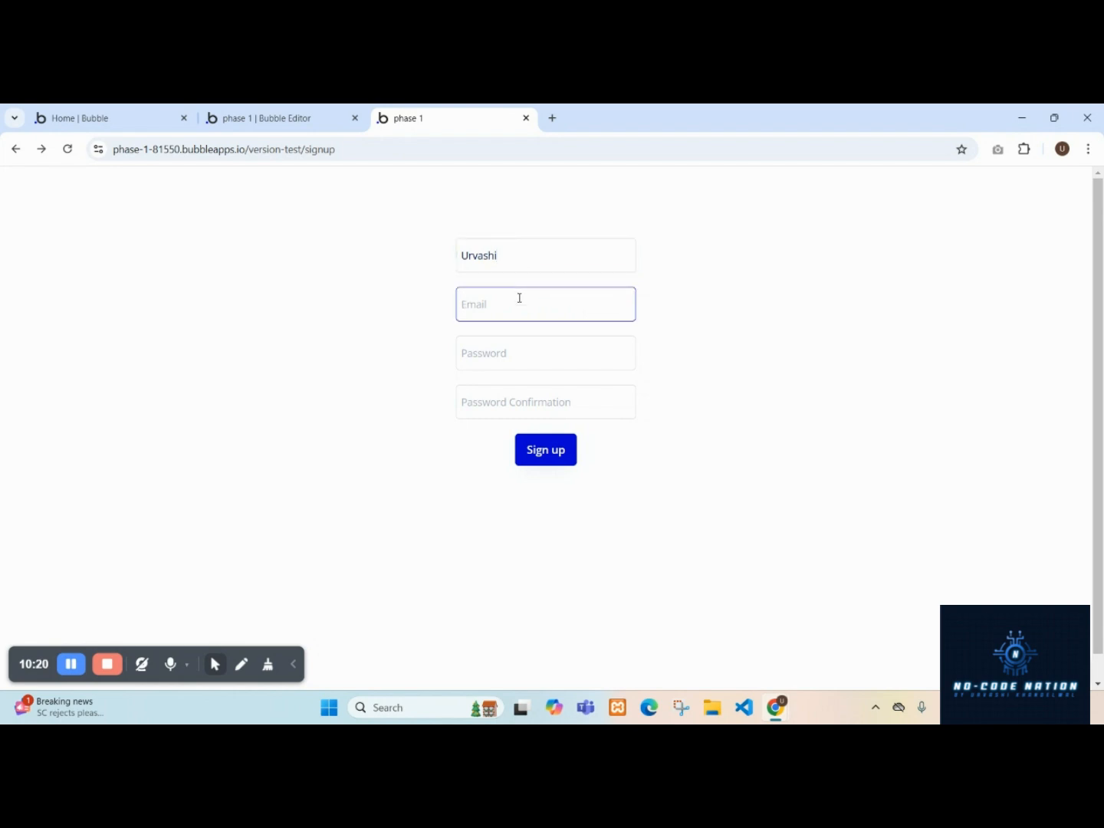
pyautogui.write('nocodenatoin@test.com')
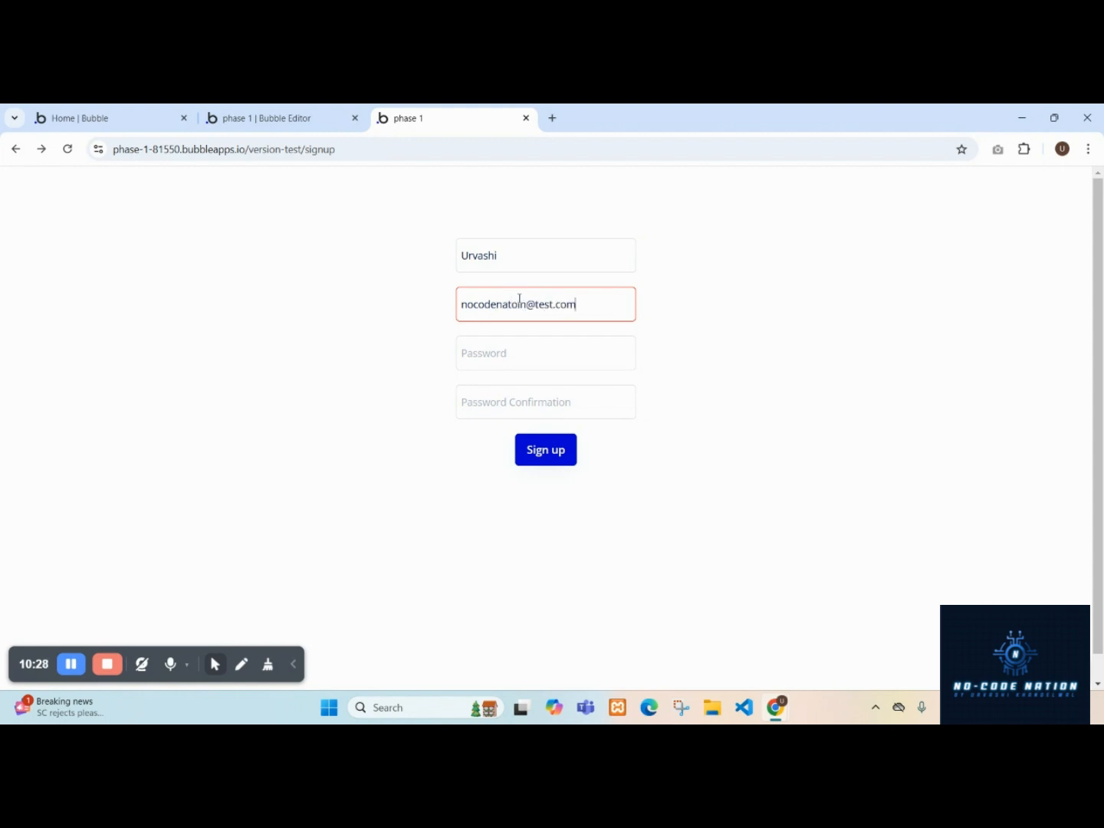
# Enter the password and the password confirmation, then sign up.
pyautogui.click(544, 348)
pyautogui.write('•')
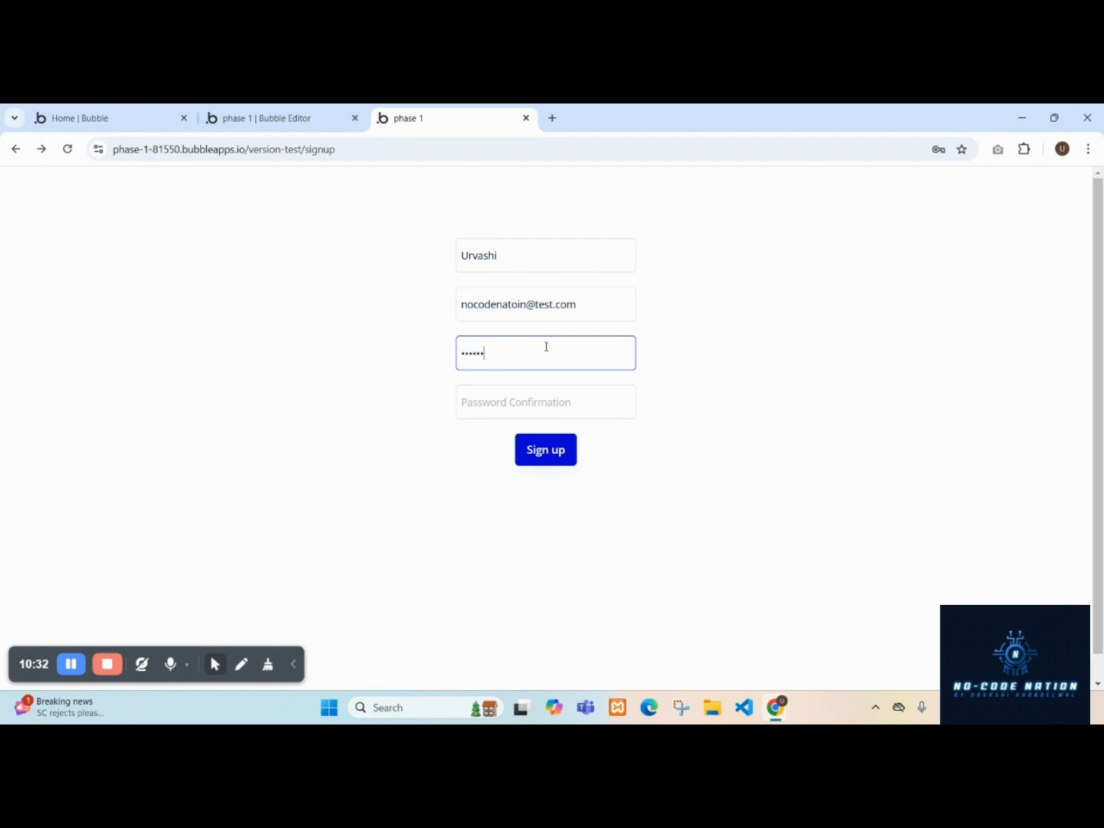
pyautogui.click(579, 404)
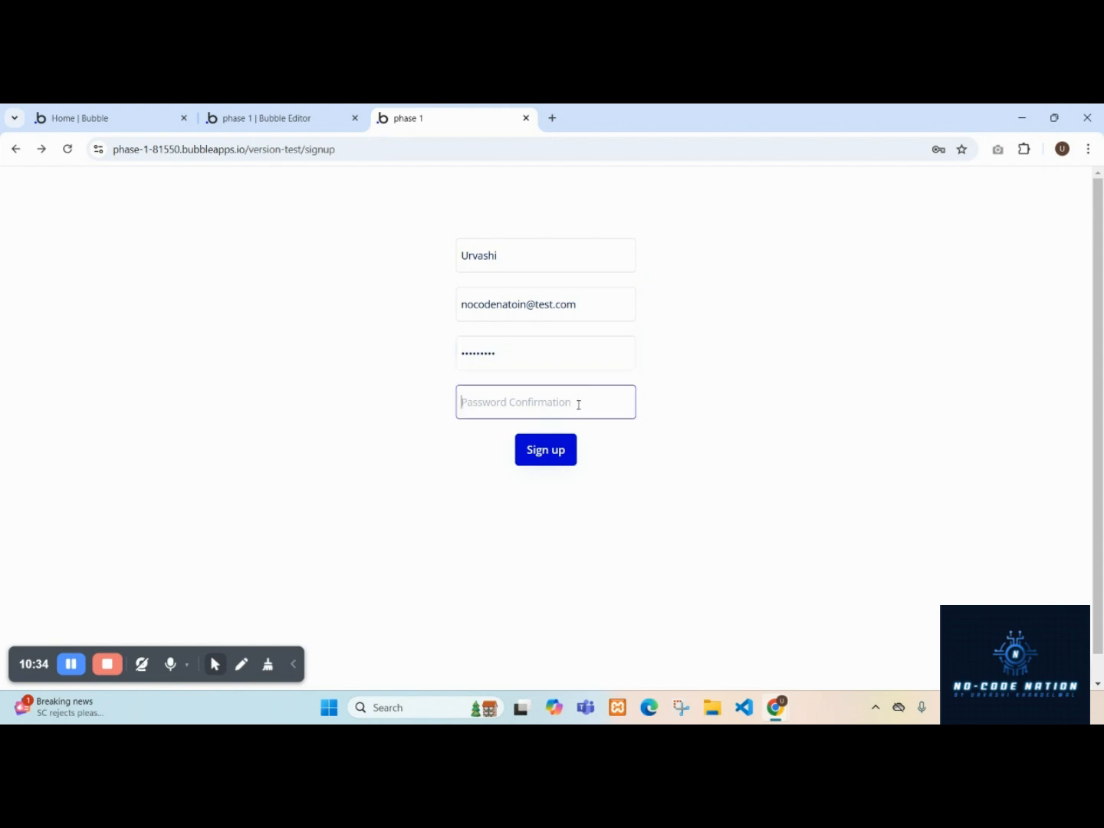
pyautogui.write('•••••••••')
pyautogui.click(554, 458)
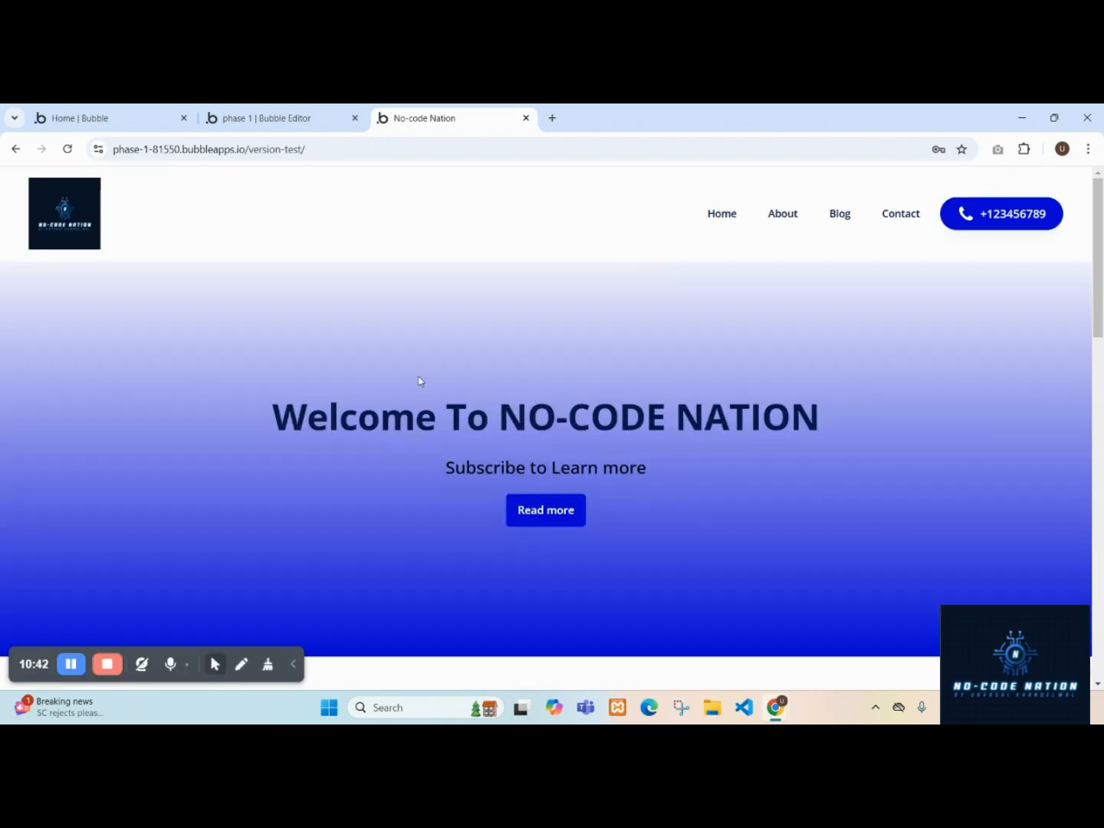
# Create a new page named "login page" cloned from the signup page.
pyautogui.click(288, 116)
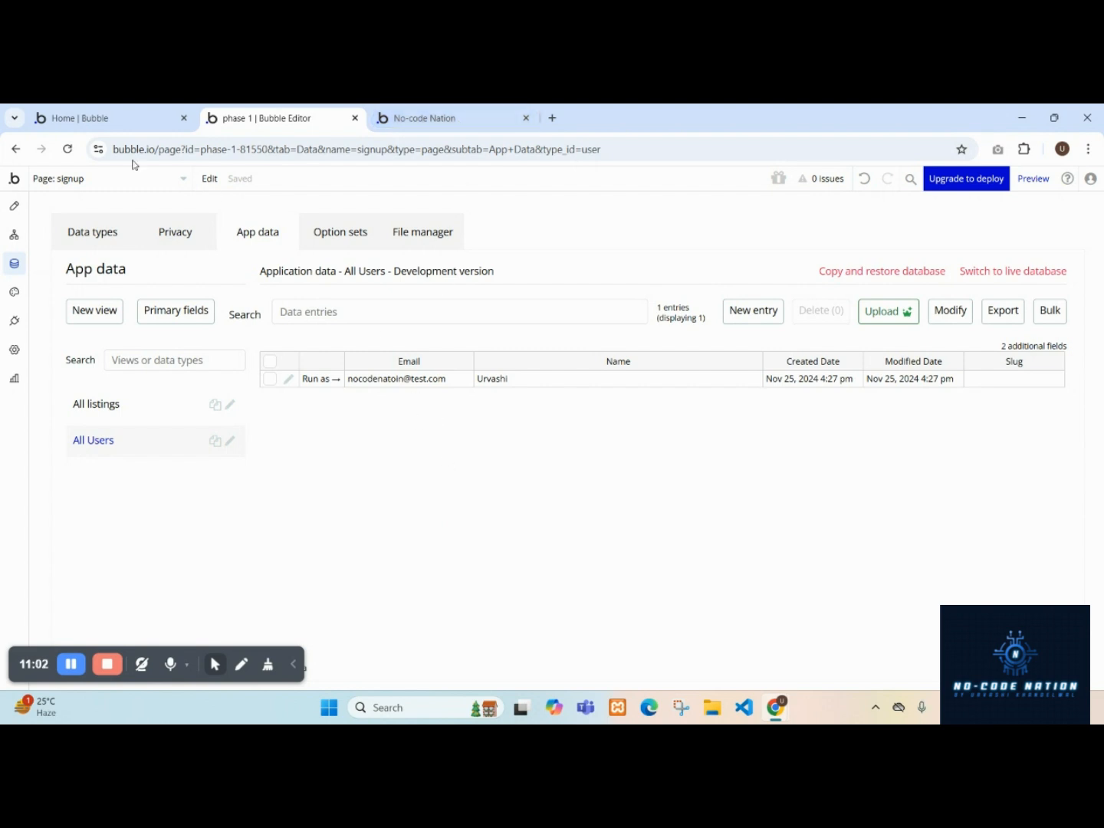
pyautogui.click(97, 178)
pyautogui.click(99, 280)
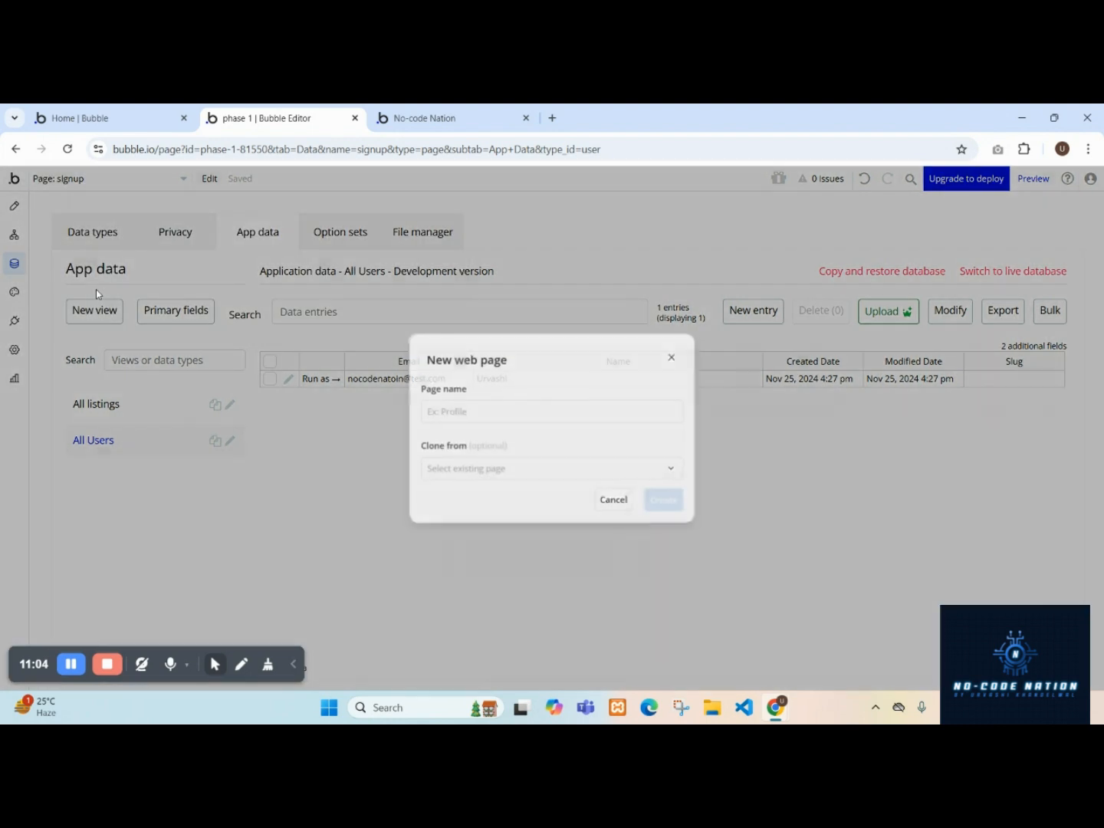
pyautogui.click(552, 405)
pyautogui.write('log')
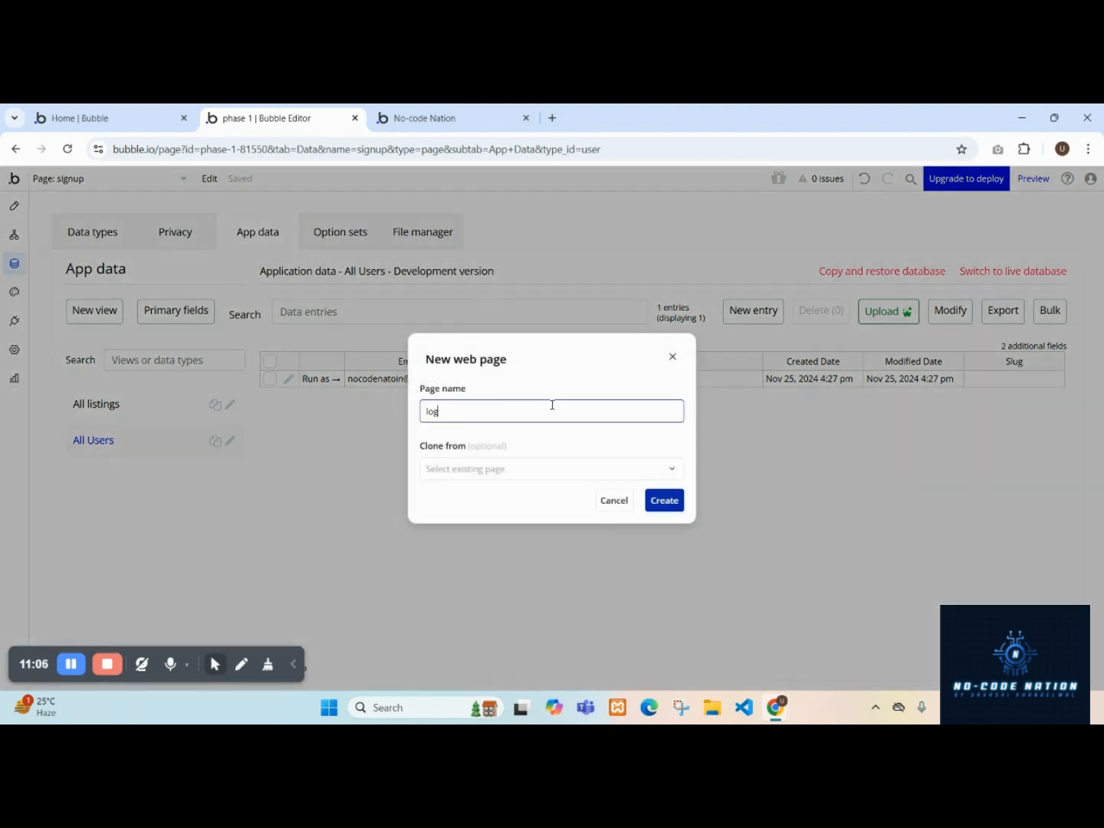
pyautogui.write('in page')
pyautogui.click(492, 467)
pyautogui.click(461, 544)
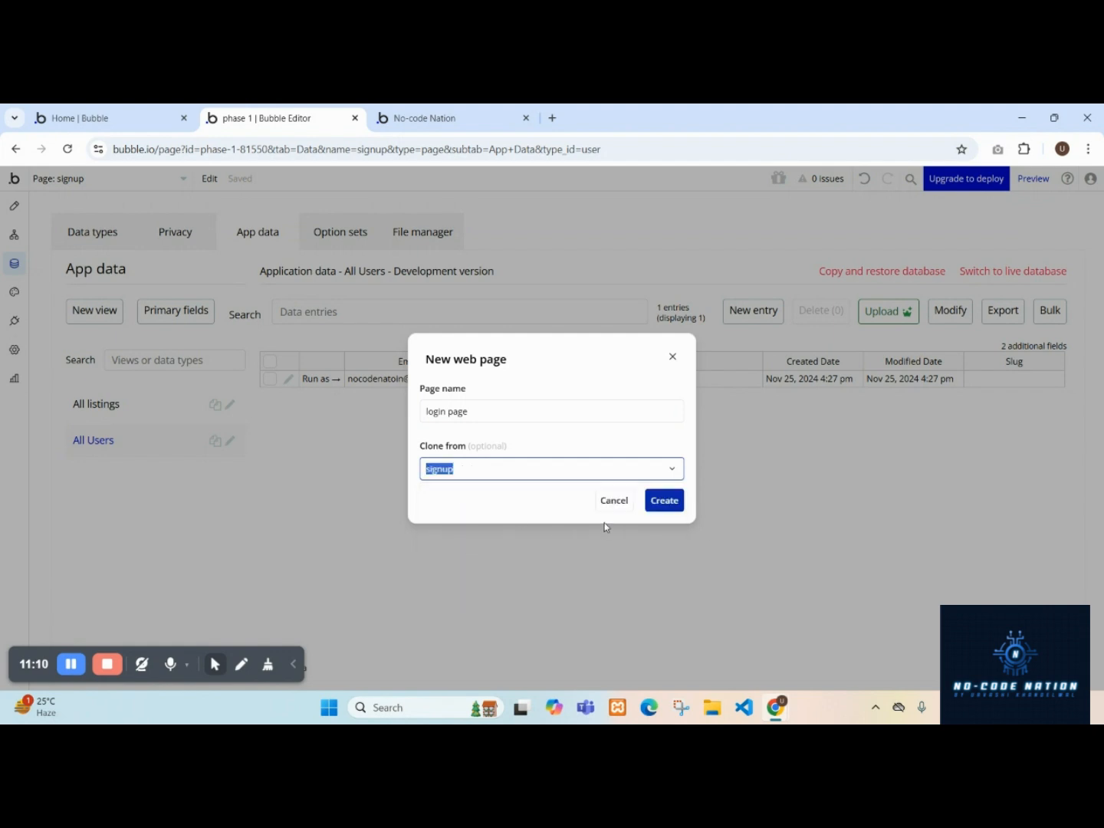
pyautogui.click(665, 502)
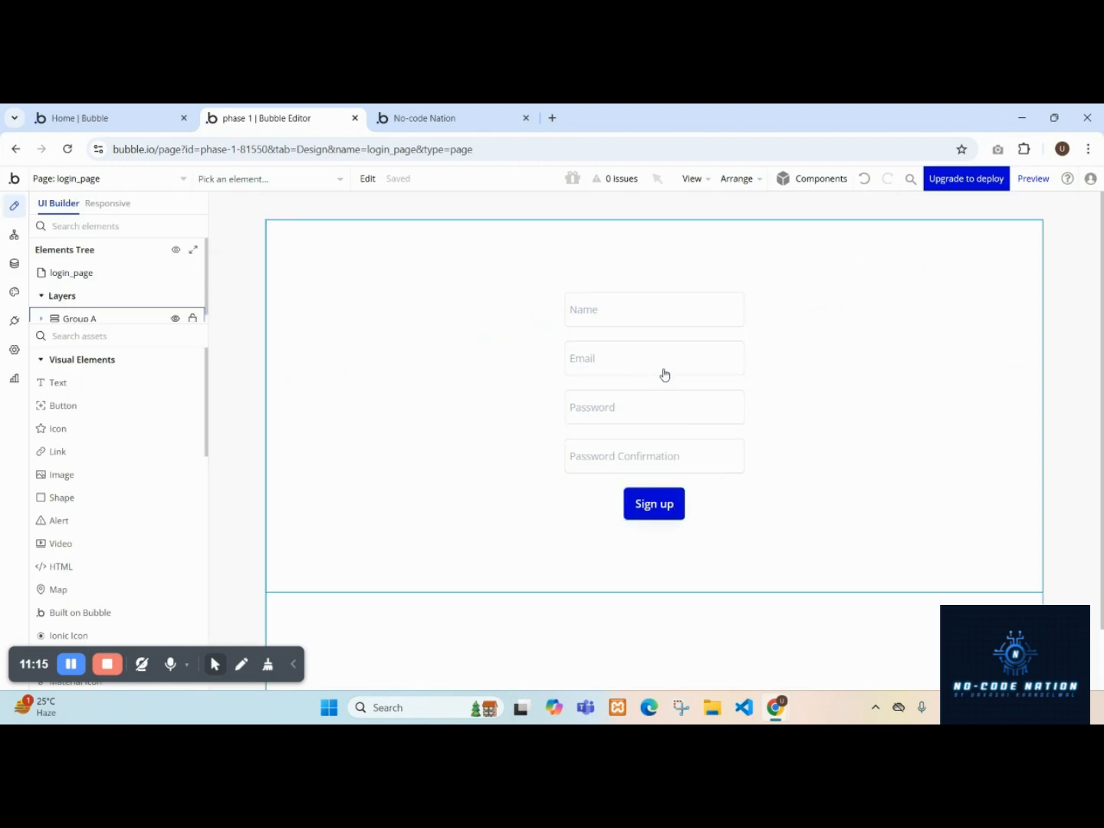
# Relabel the cloned Sign up button as "Login".
pyautogui.click(654, 504)
pyautogui.click(969, 293)
pyautogui.write('Login')
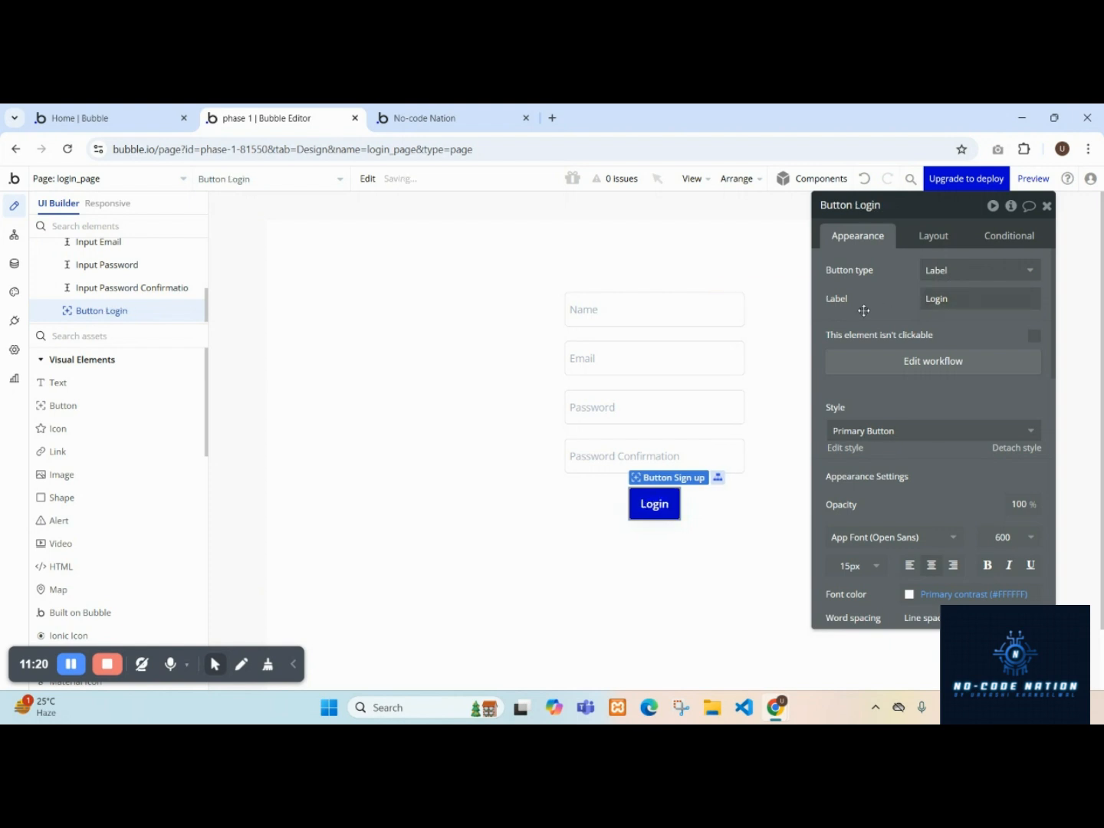
# Delete the Name and Password Confirmation inputs from the login page.
pyautogui.click(614, 312)
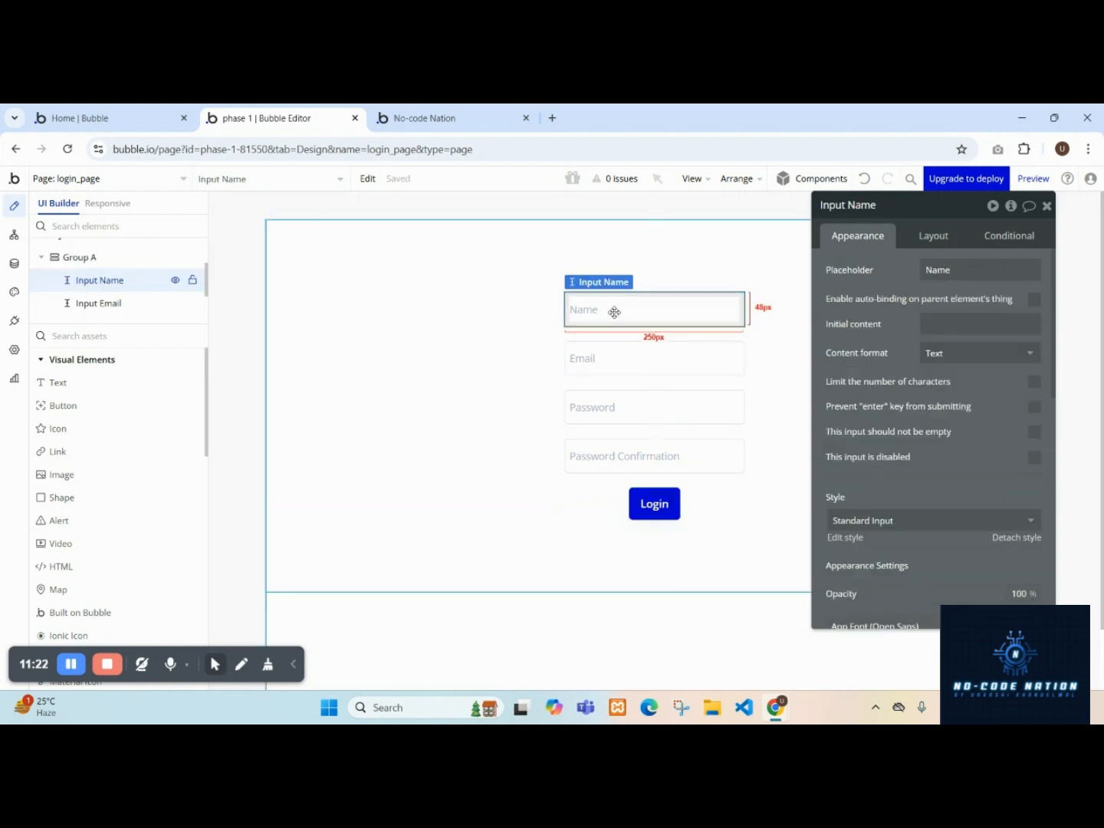
pyautogui.press('Delete')
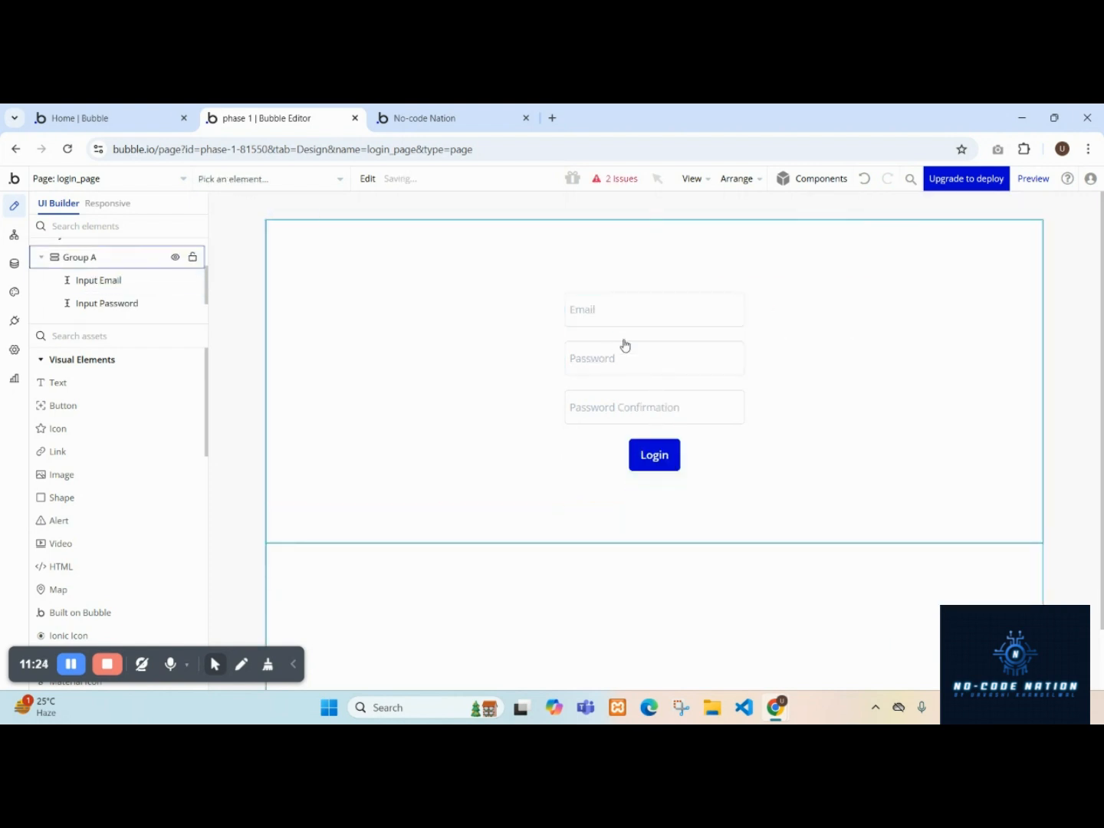
pyautogui.click(624, 395)
pyautogui.press('Delete')
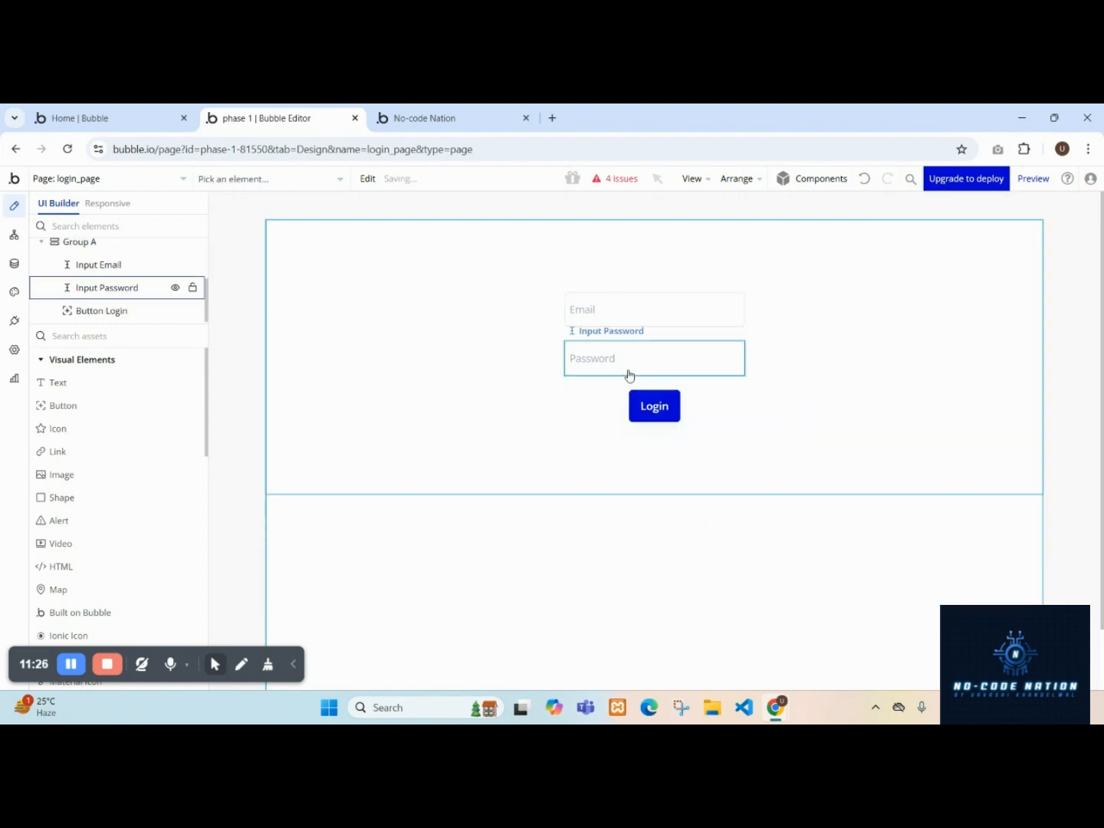
# Open the Login button's workflow and delete both of its existing actions.
pyautogui.click(640, 420)
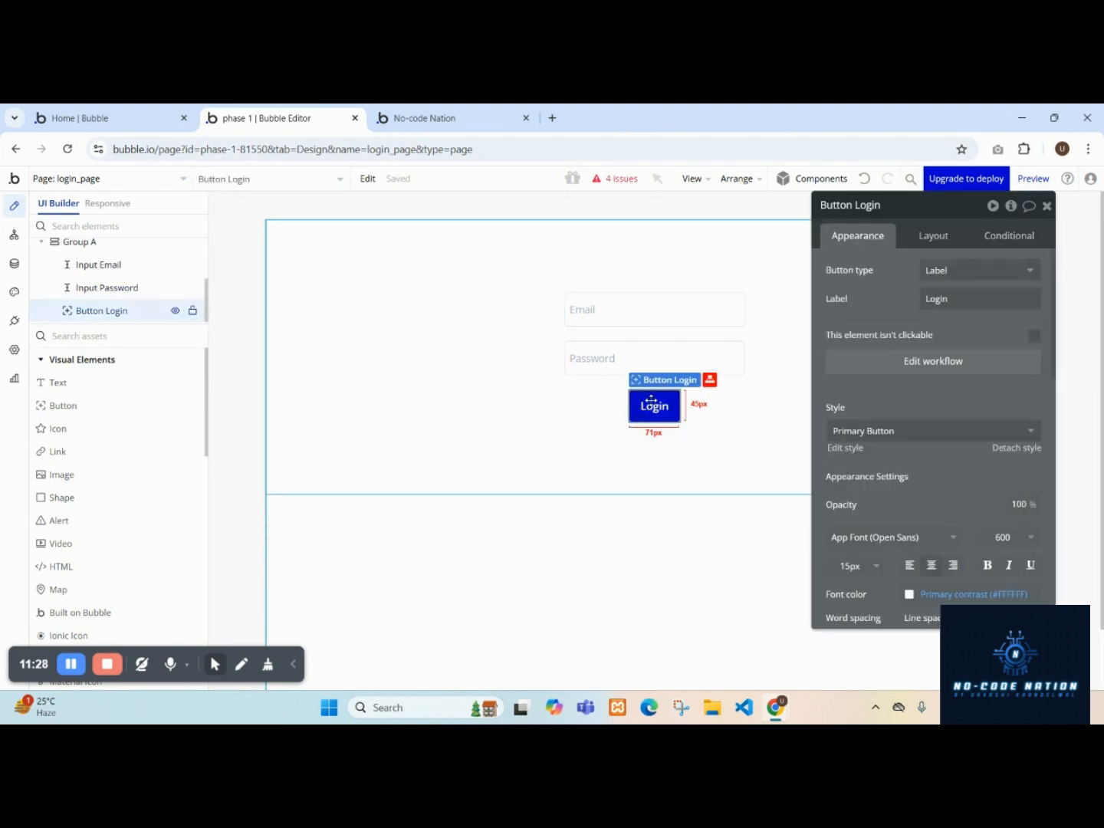
pyautogui.click(905, 371)
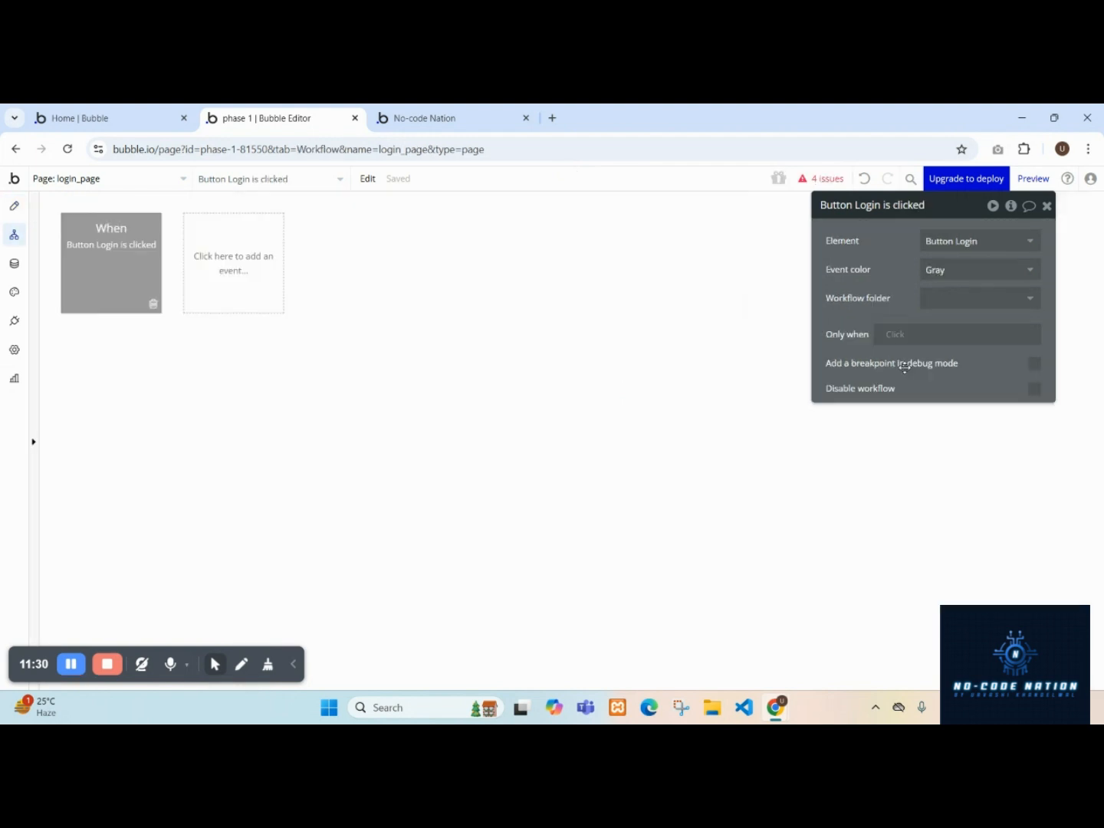
pyautogui.click(111, 364)
pyautogui.press('Delete')
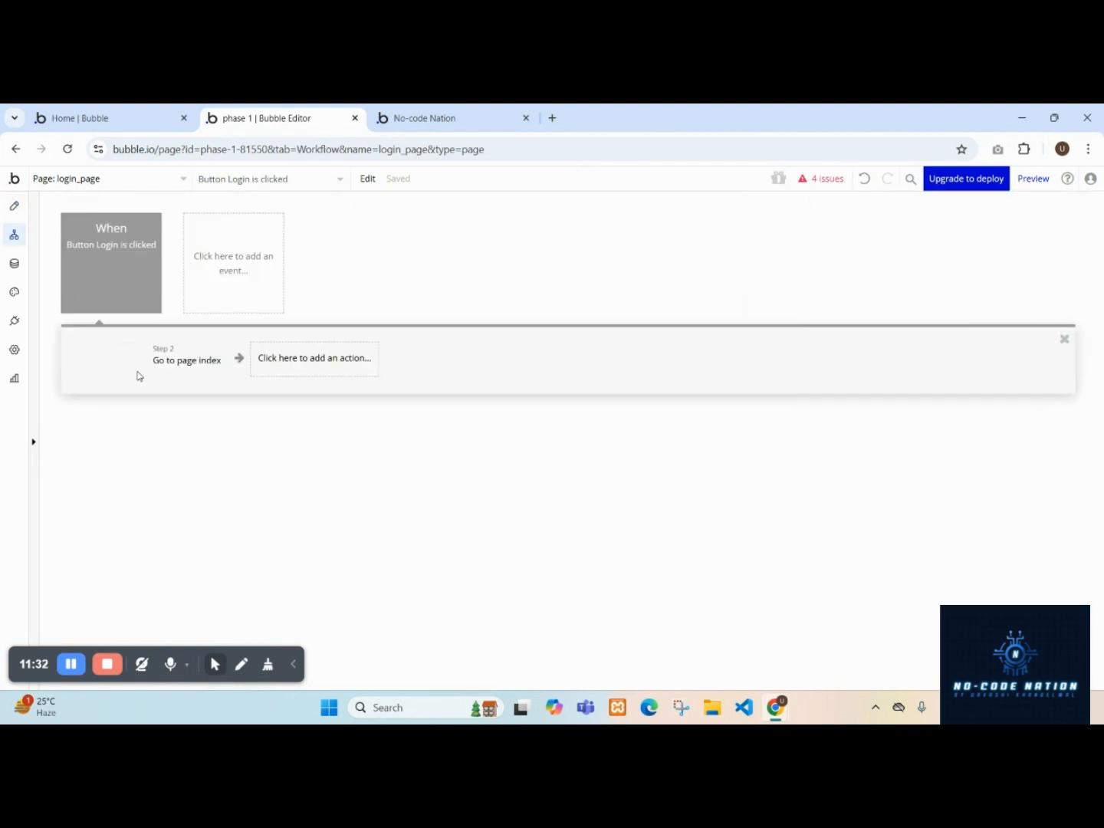
pyautogui.click(139, 370)
pyautogui.press('Delete')
# Add a Log the user in action to the Login button's workflow.
pyautogui.click(128, 358)
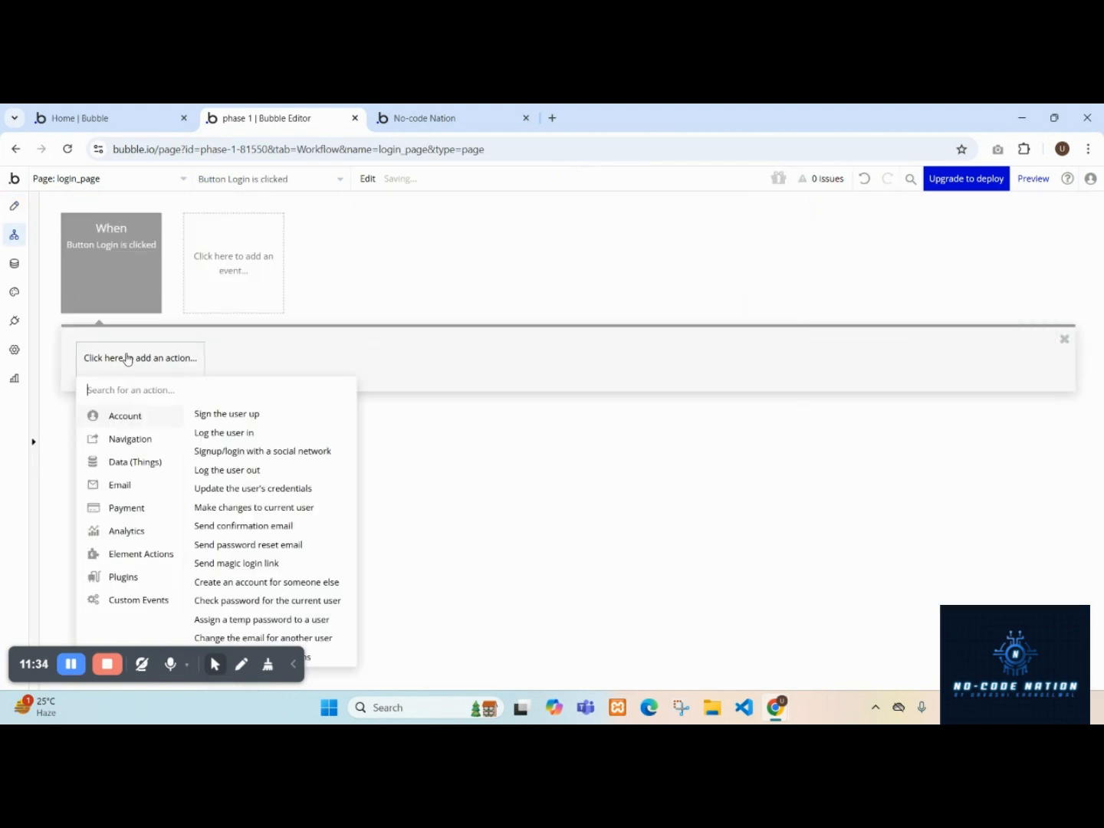
pyautogui.moveTo(146, 420)
pyautogui.click(233, 433)
# Add a Go to page action with destination index after the login action.
pyautogui.click(238, 369)
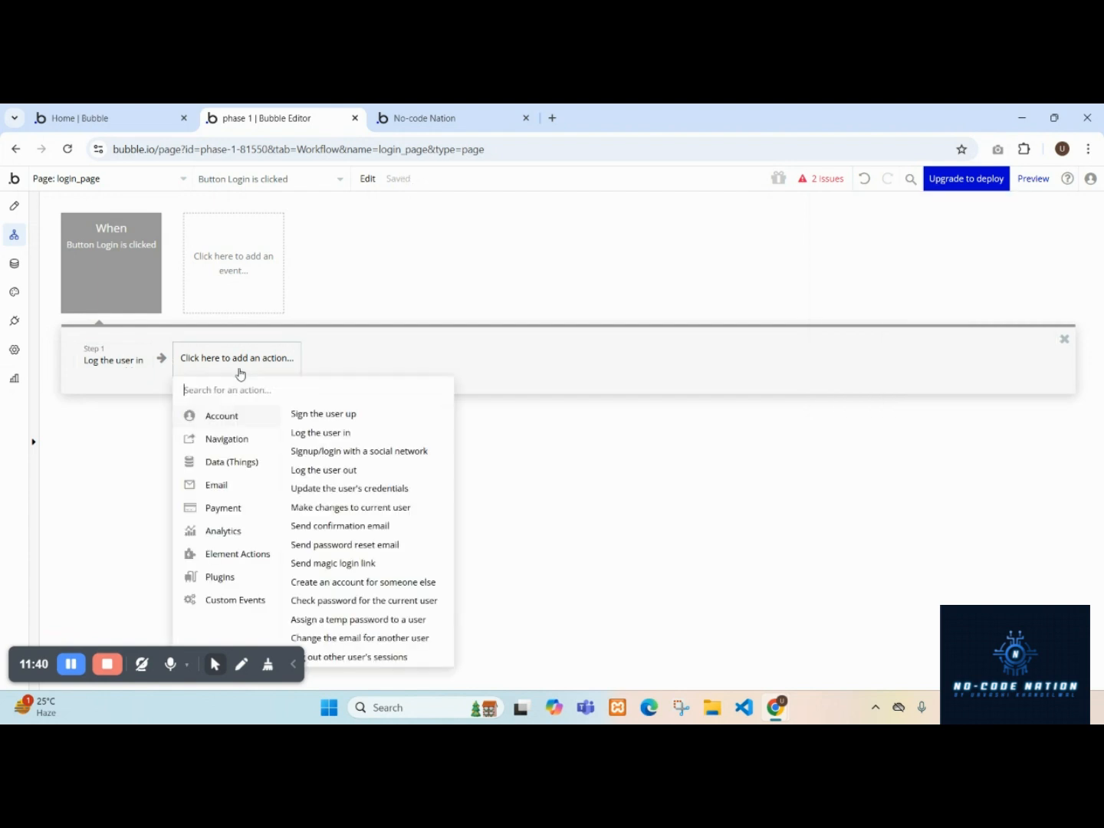
pyautogui.moveTo(231, 440)
pyautogui.click(316, 416)
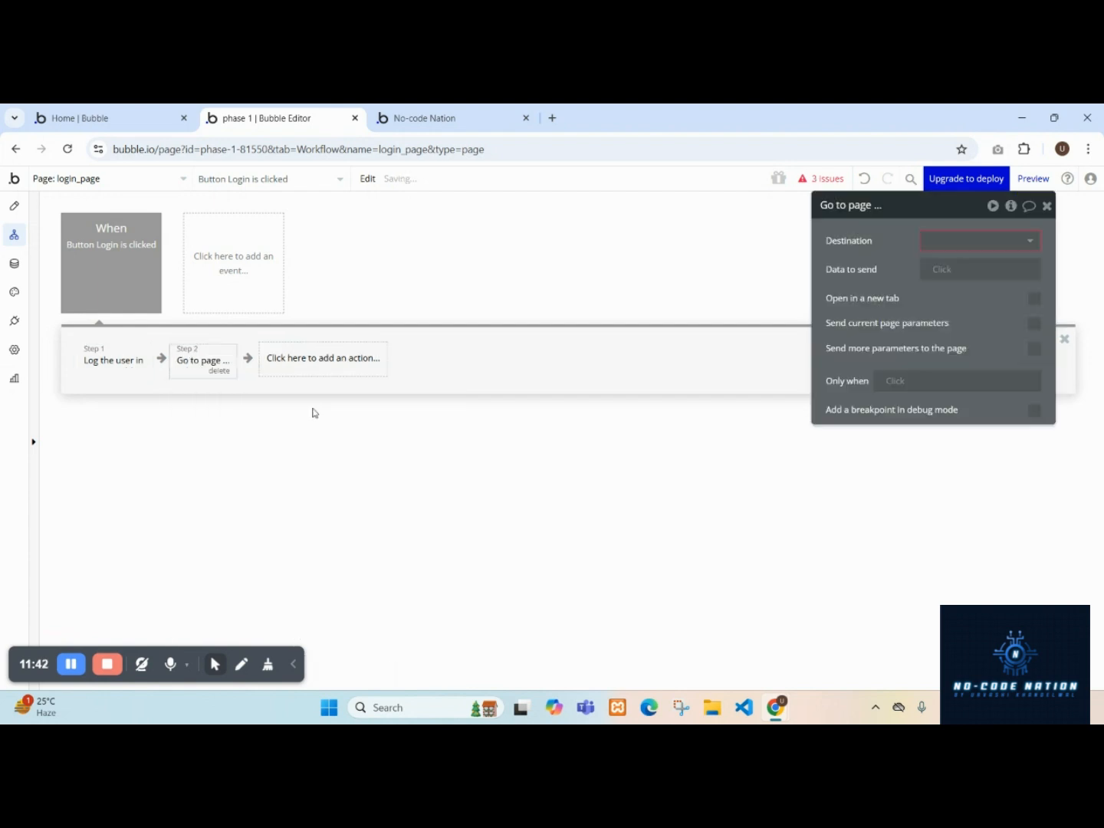
pyautogui.click(940, 242)
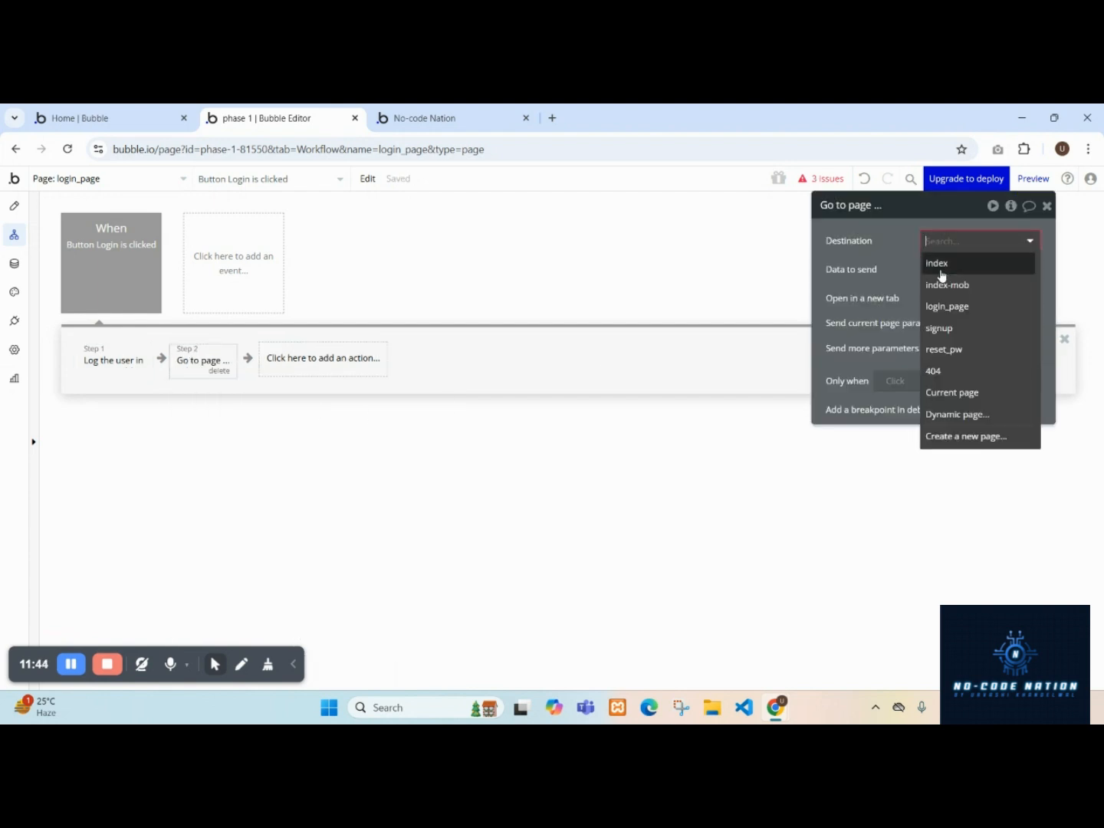
pyautogui.click(940, 270)
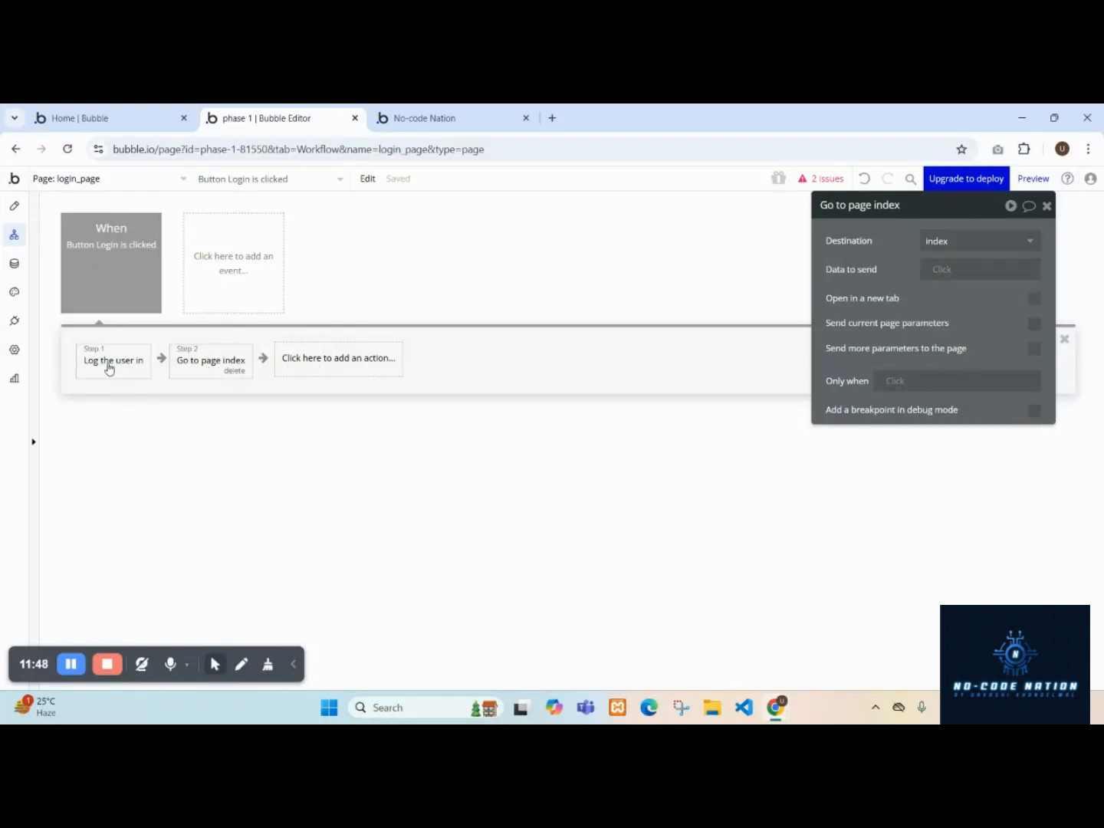
# Preview the login page, removing the debug mode parameter from its address.
pyautogui.click(1033, 182)
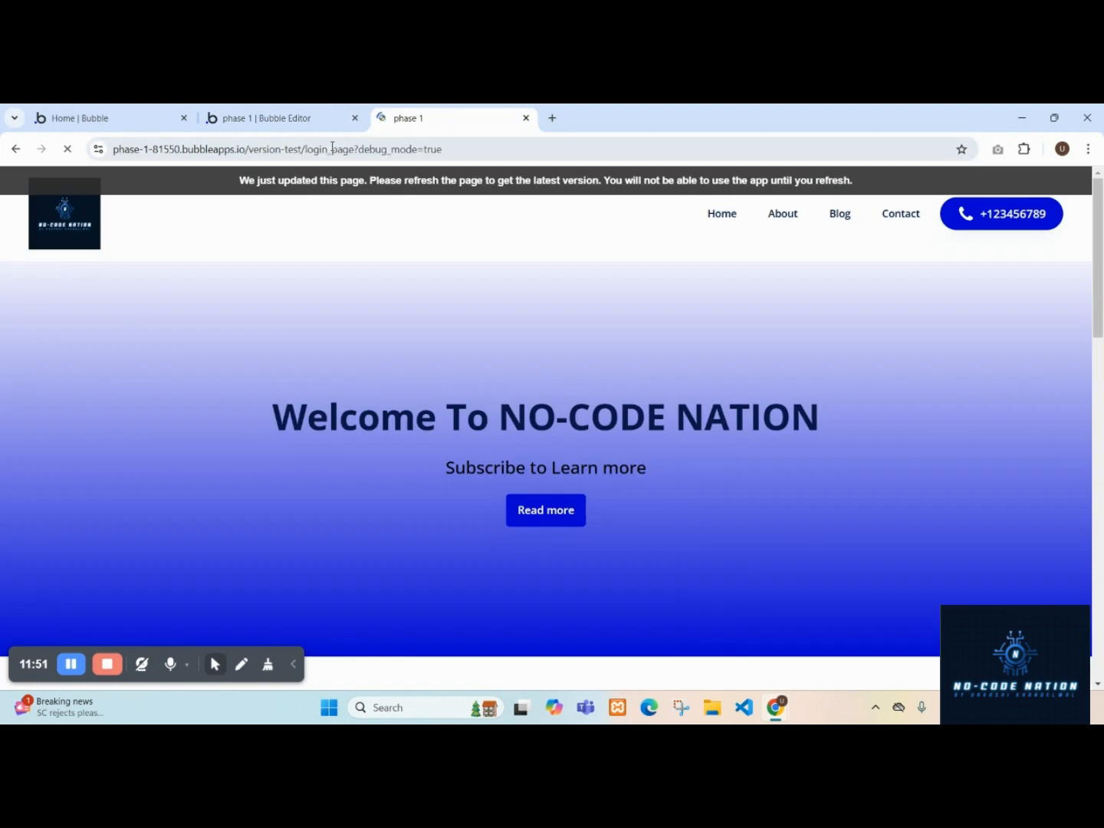
pyautogui.moveTo(356, 148); pyautogui.dragTo(459, 152)
pyautogui.press('BackSpace')
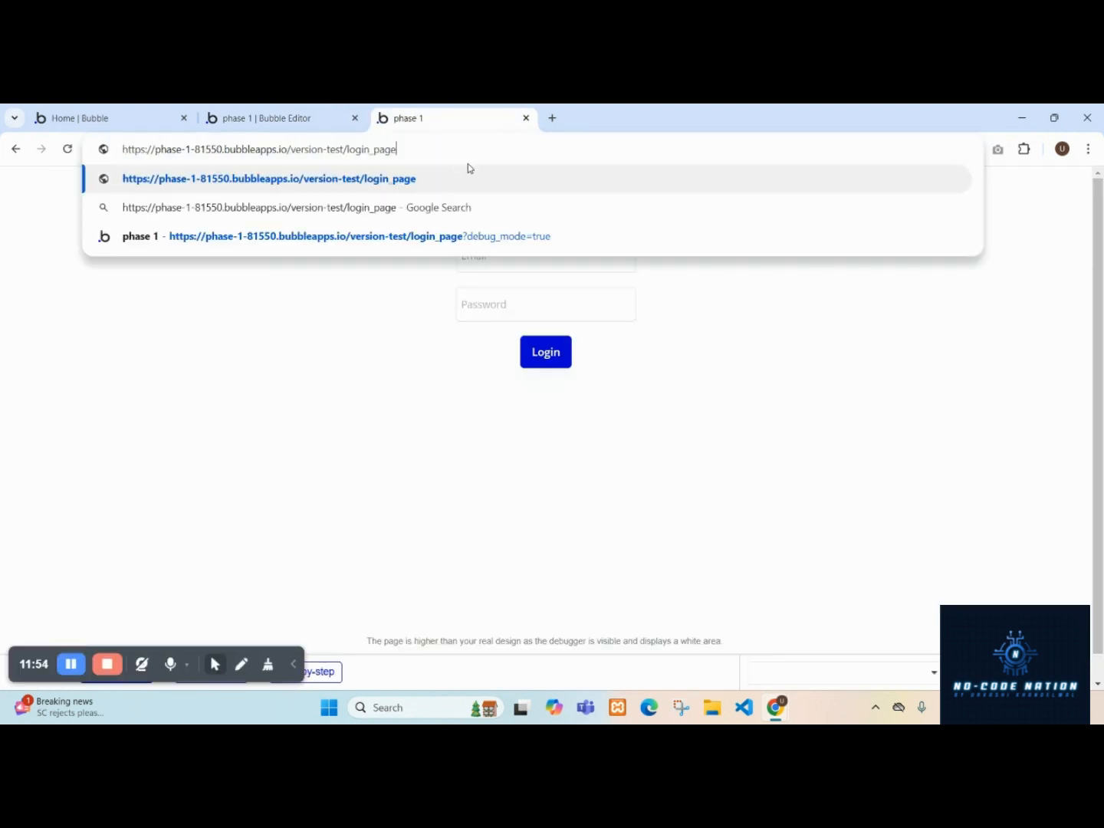
pyautogui.press('Return')
# Copy the registered user's email from the All Users app data table.
pyautogui.click(302, 115)
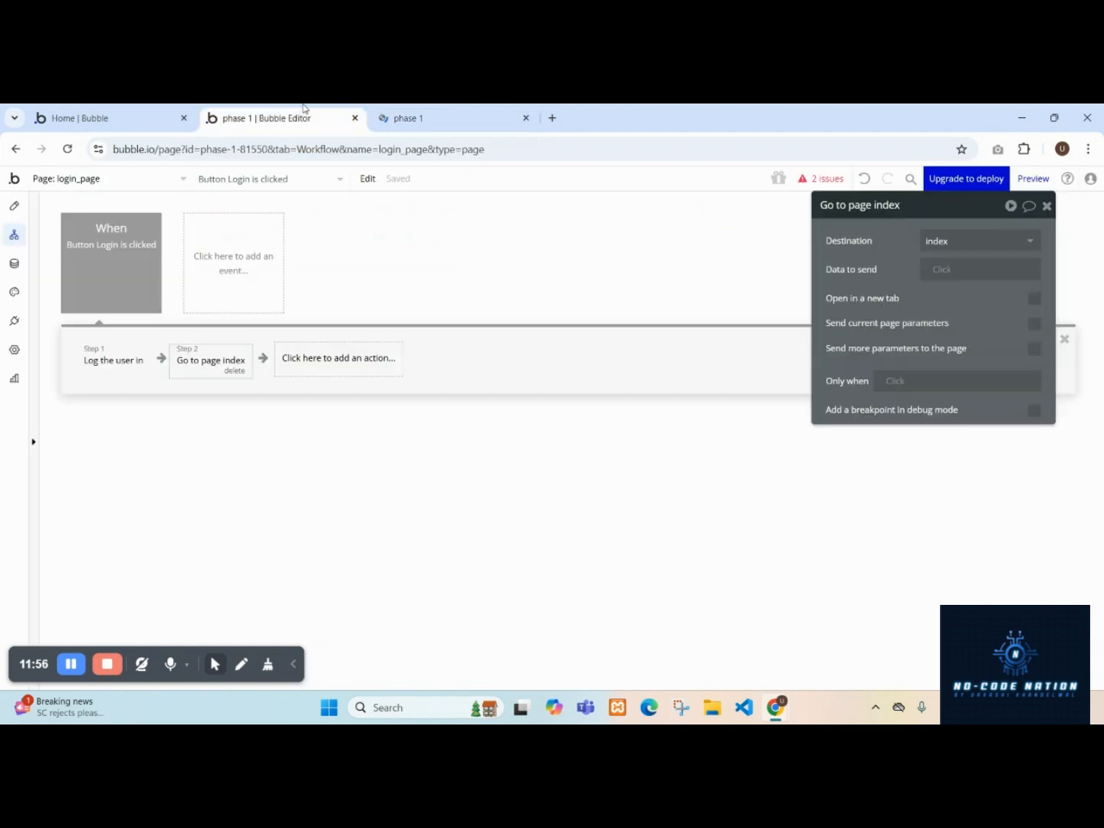
pyautogui.click(17, 273)
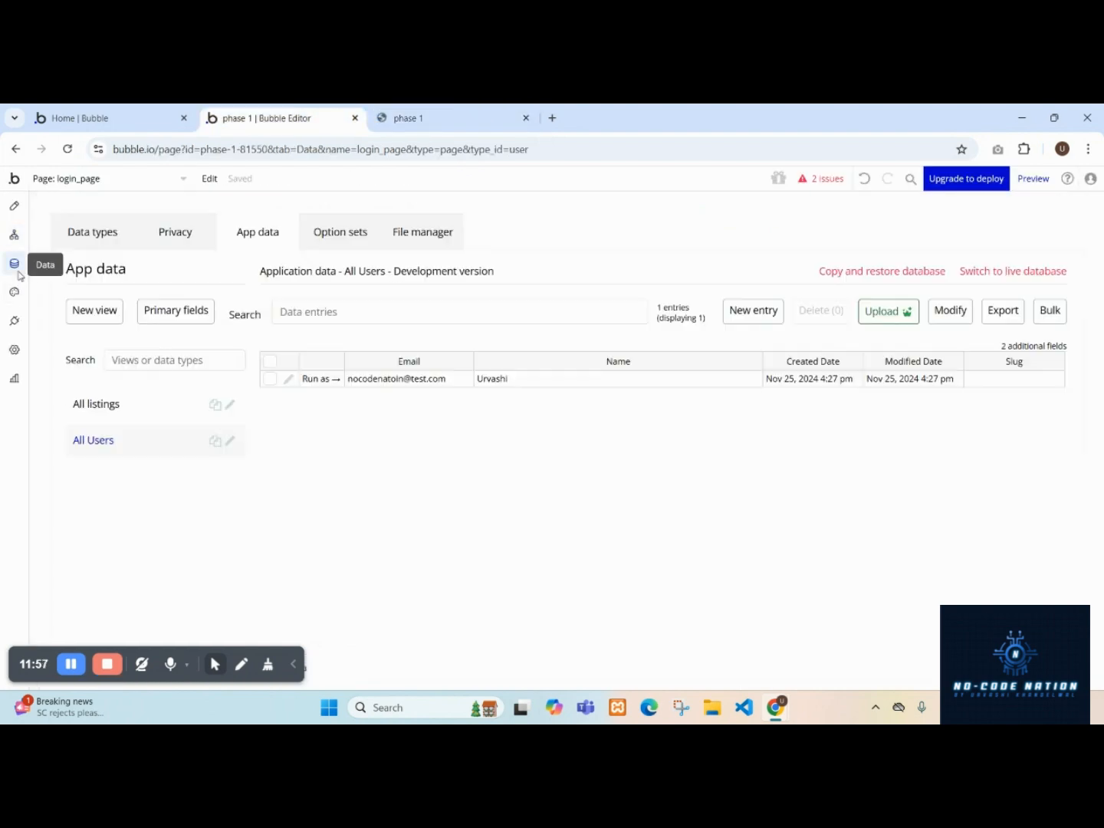
pyautogui.click(458, 383)
pyautogui.rightClick(367, 376)
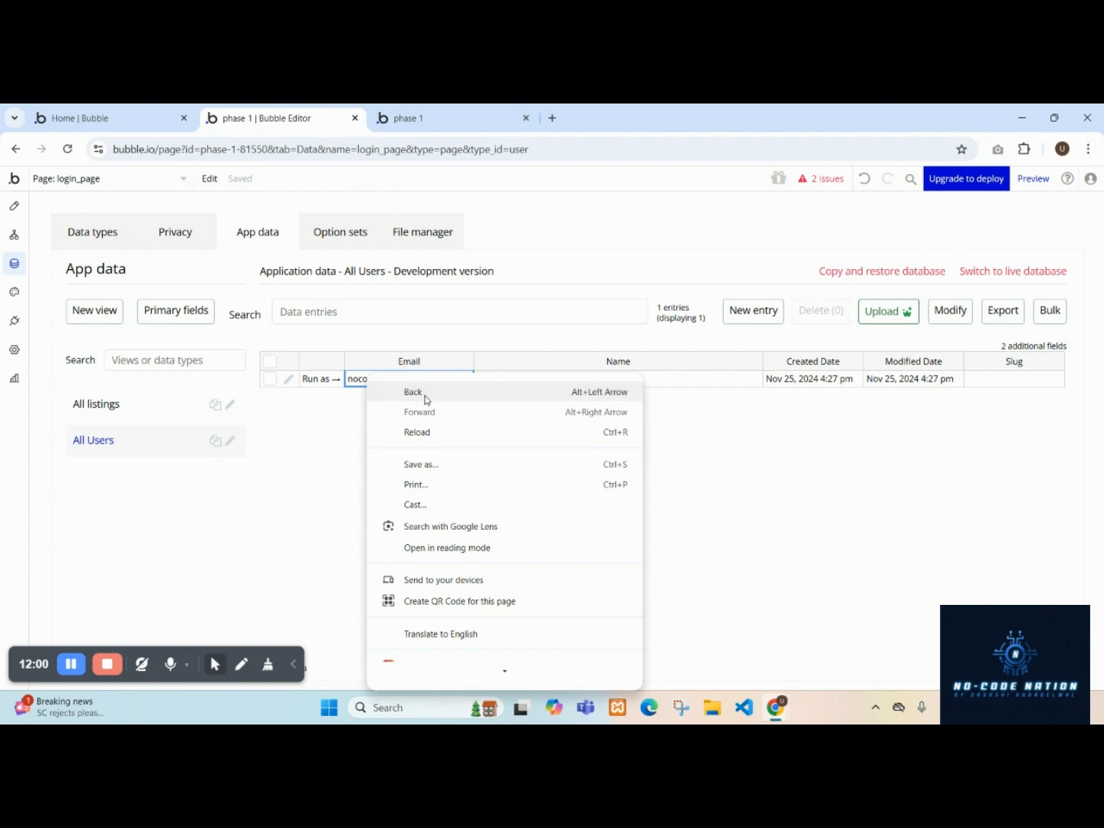
pyautogui.scroll(-4, 451, 447)
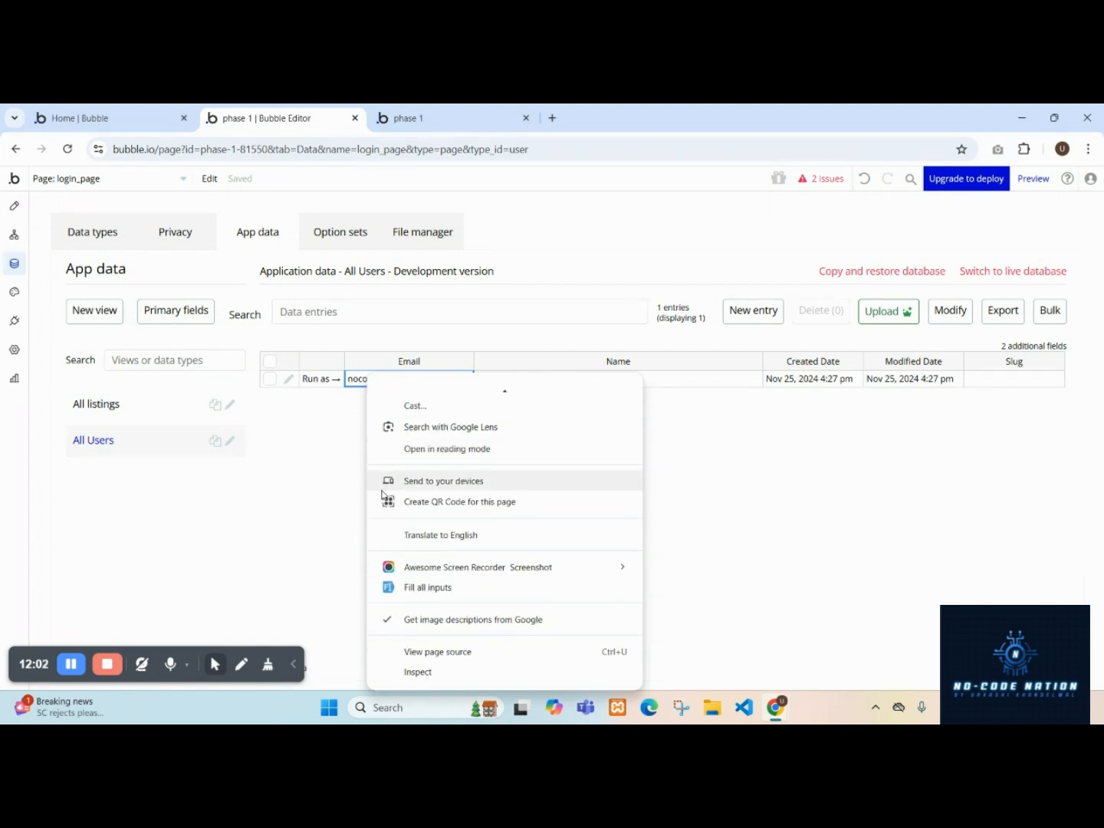
pyautogui.scroll(4, 437, 490)
pyautogui.click(314, 464)
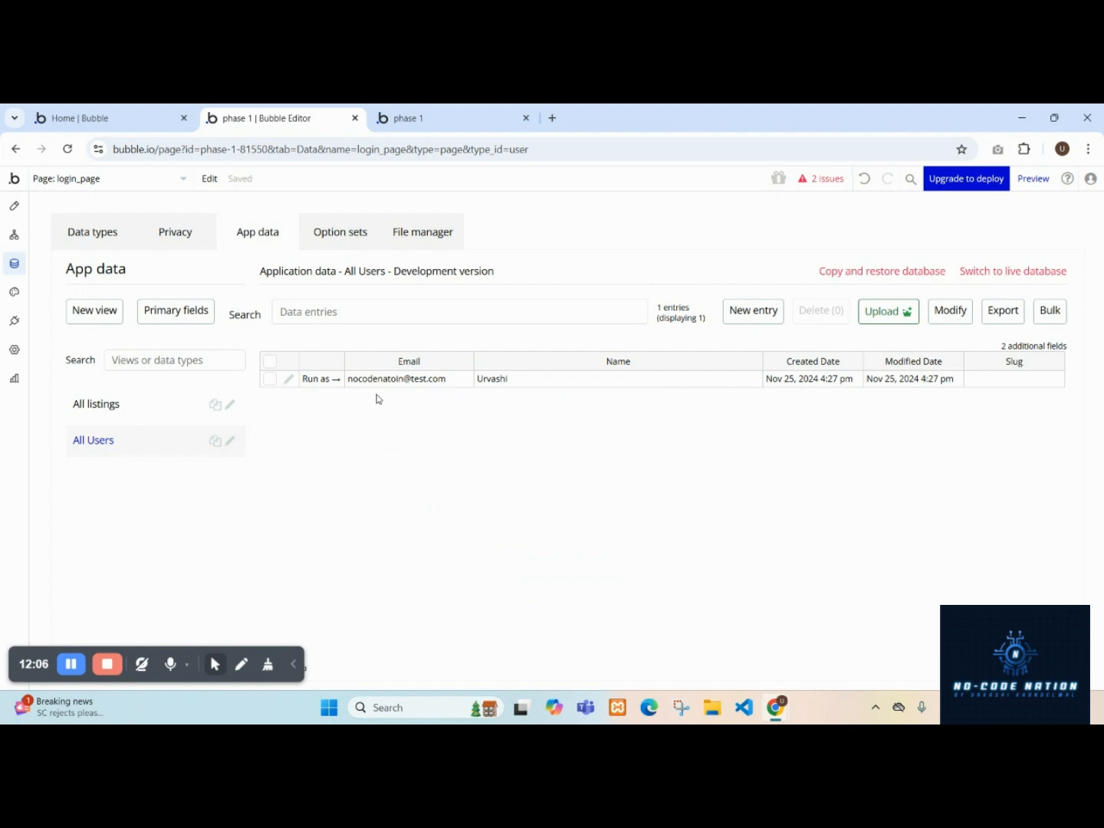
# Try to log in on the preview login page with the test user's email and account password.
pyautogui.click(502, 107)
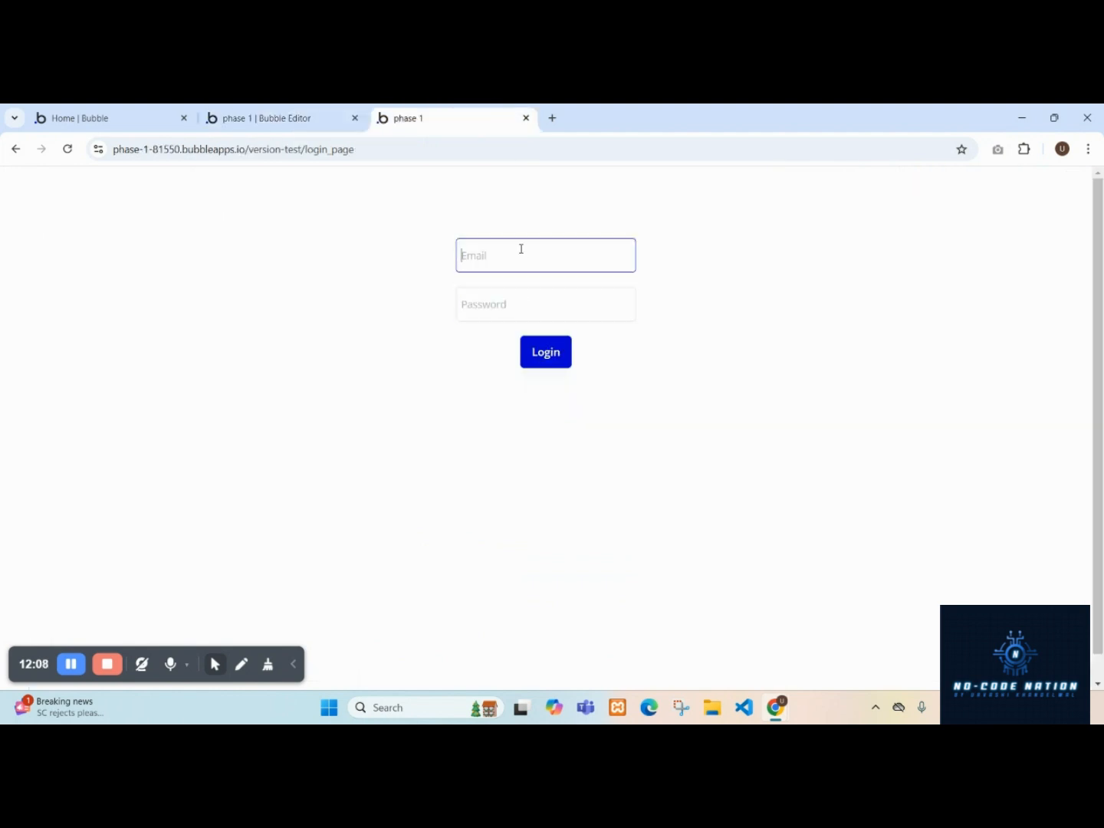
pyautogui.write('Noc')
pyautogui.write('ode=')
pyautogui.press('BackSpace')
pyautogui.press('BackSpace')
pyautogui.press('BackSpace')
pyautogui.press('BackSpace')
pyautogui.press('BackSpace')
pyautogui.press('BackSpace')
pyautogui.write('nocode')
pyautogui.write('nation@')
pyautogui.click(508, 300)
pyautogui.write('12')
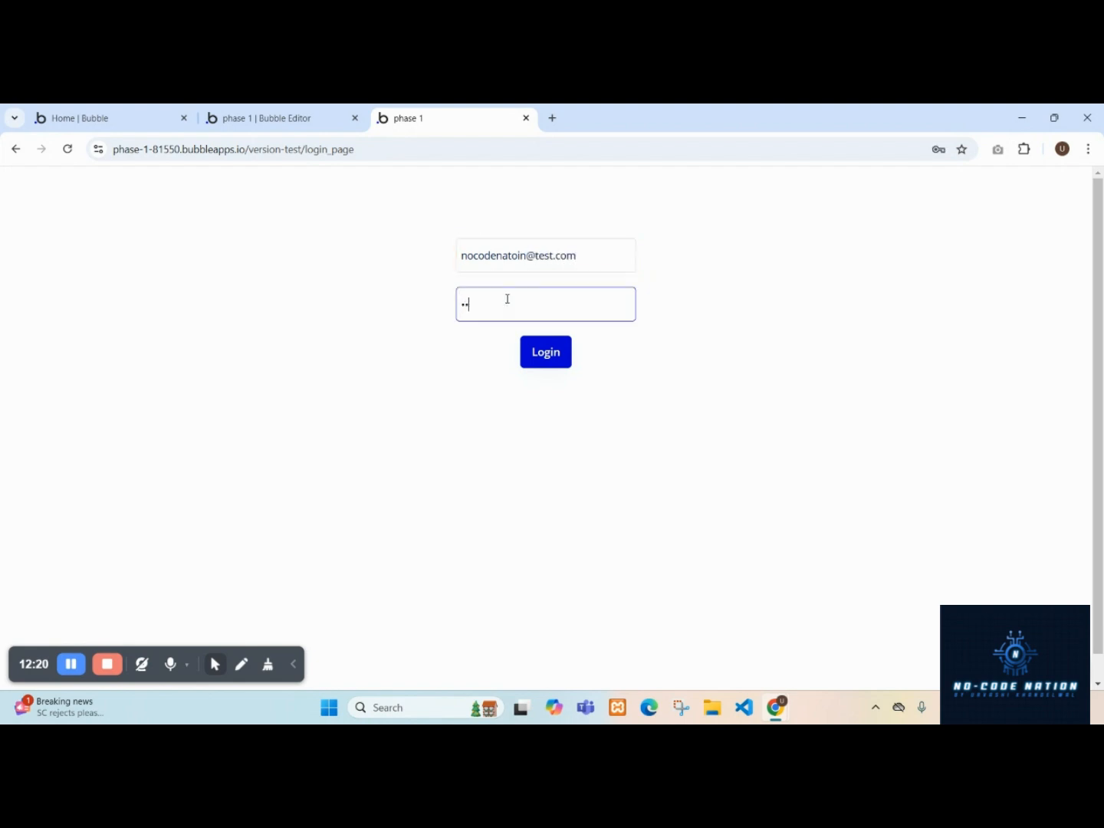
pyautogui.write('34567')
pyautogui.click(526, 356)
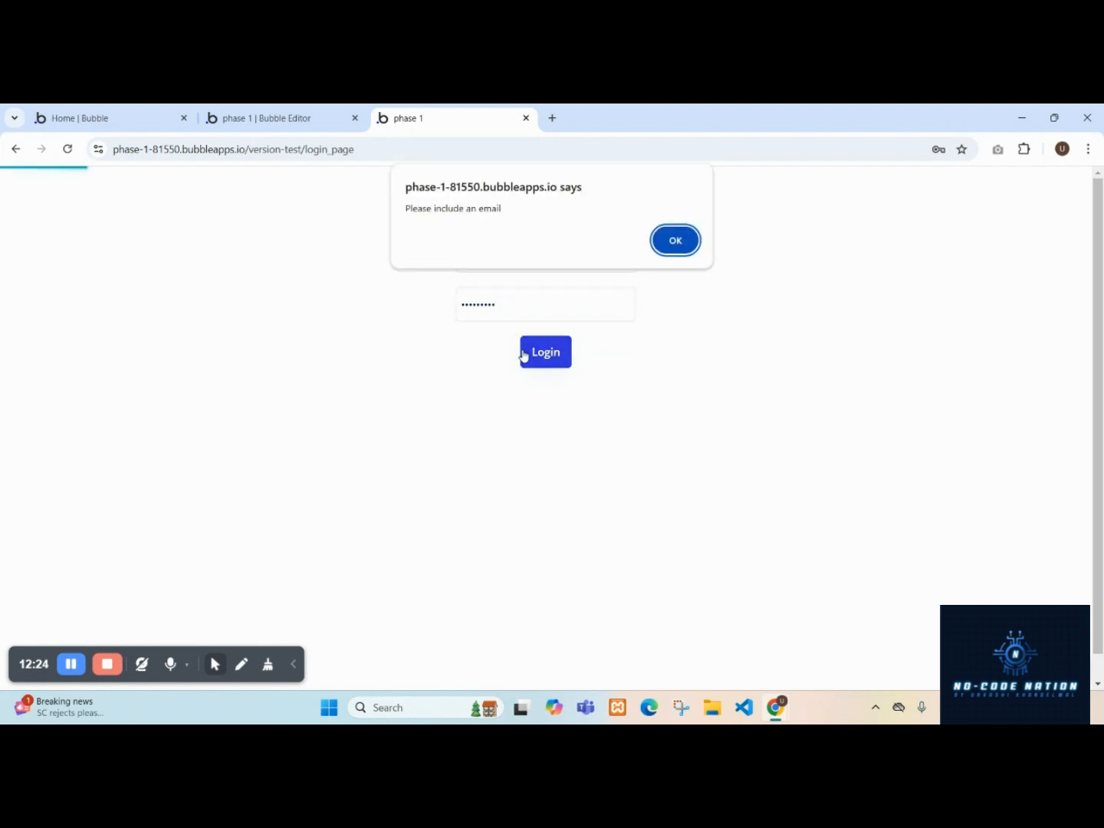
pyautogui.click(676, 243)
pyautogui.click(579, 262)
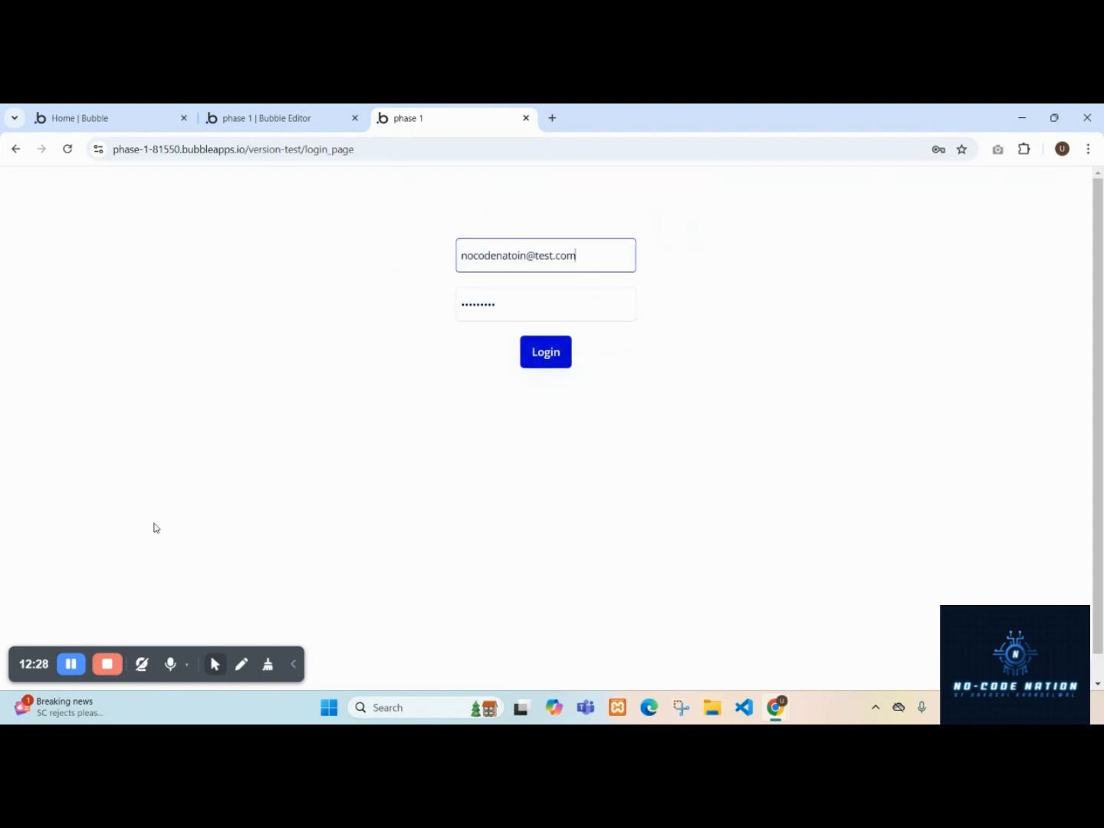
# Set the Log the user in action's Email to Input Email's value.
pyautogui.hotkey('ctrl', 'shift', 'Tab')
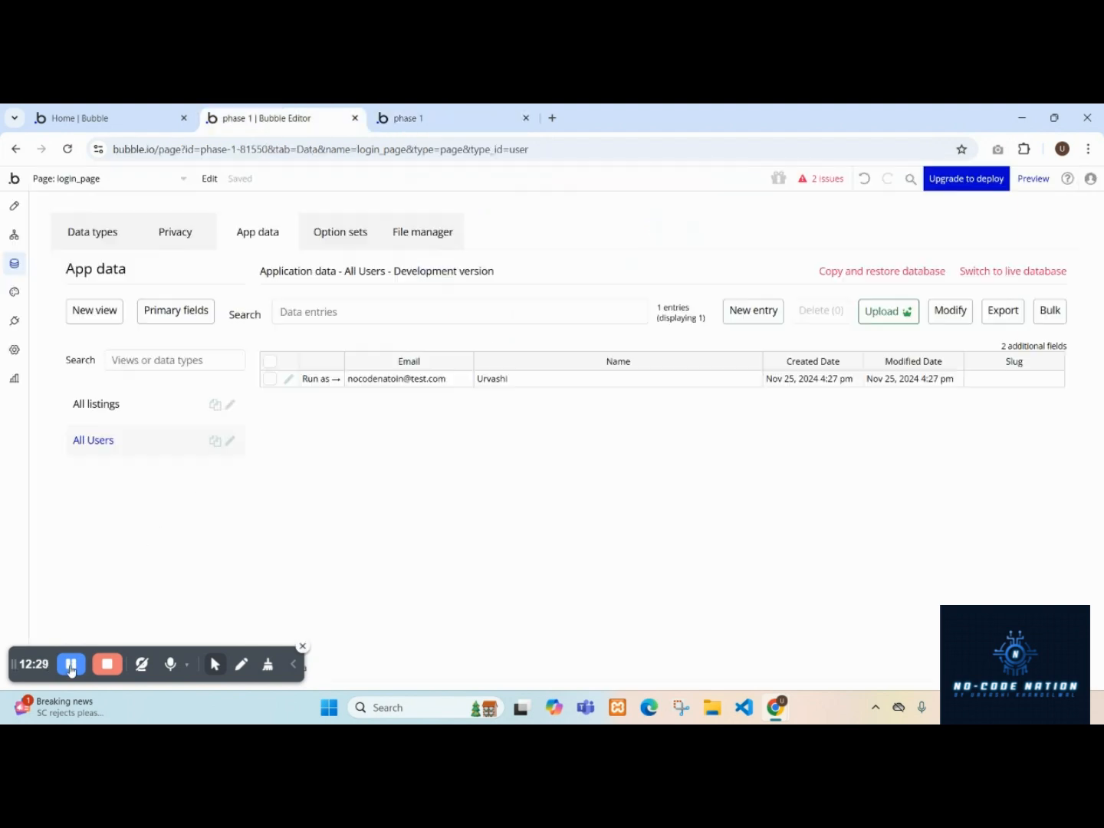
pyautogui.click(13, 234)
pyautogui.click(121, 362)
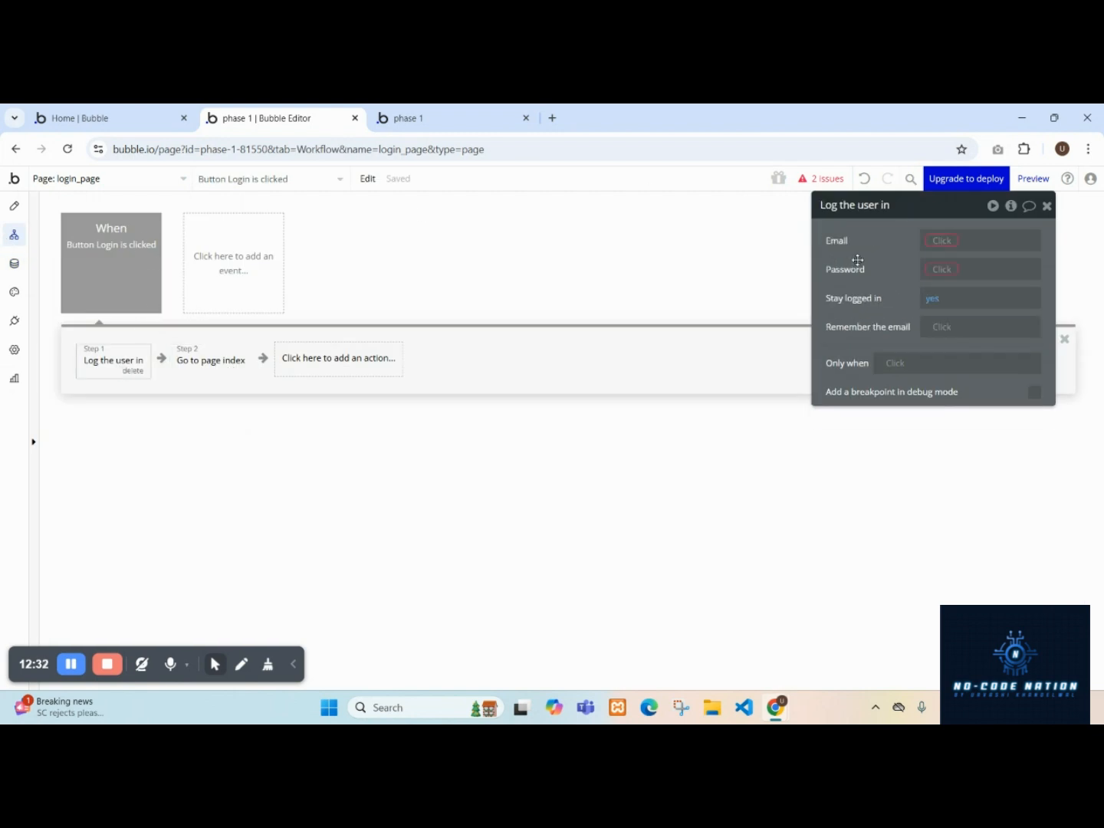
pyautogui.click(456, 108)
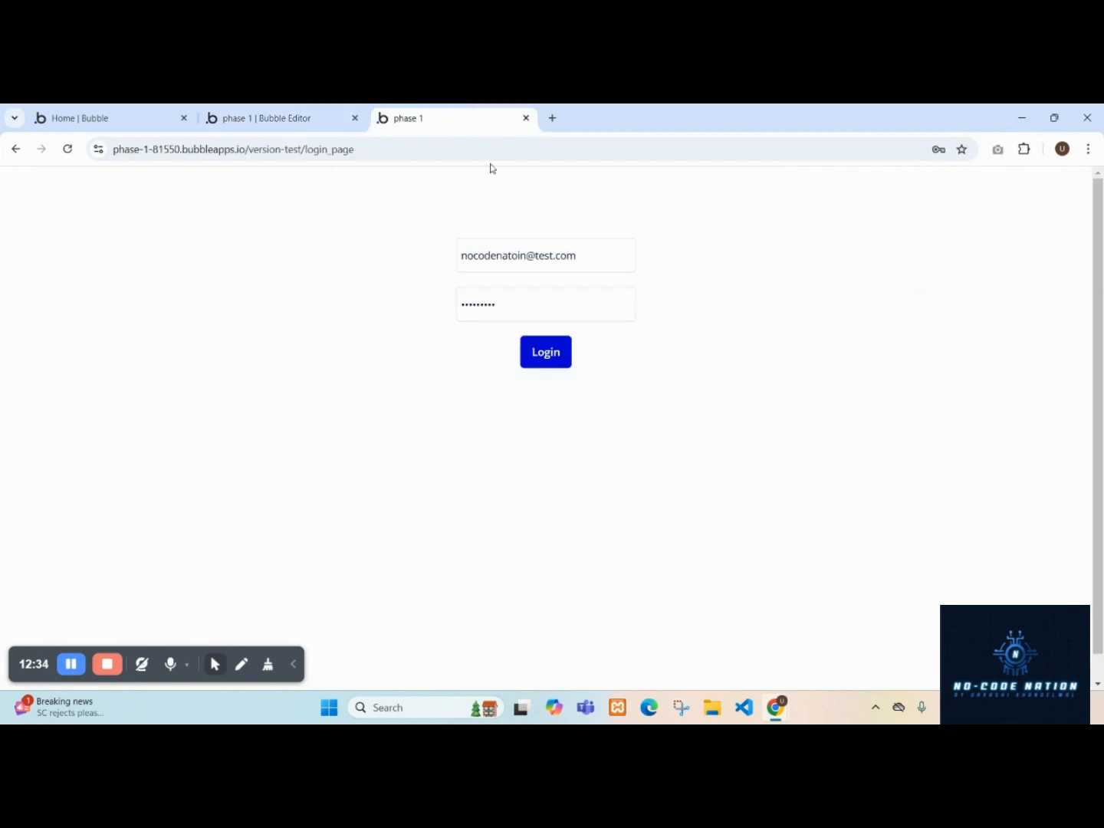
pyautogui.click(338, 121)
pyautogui.click(950, 240)
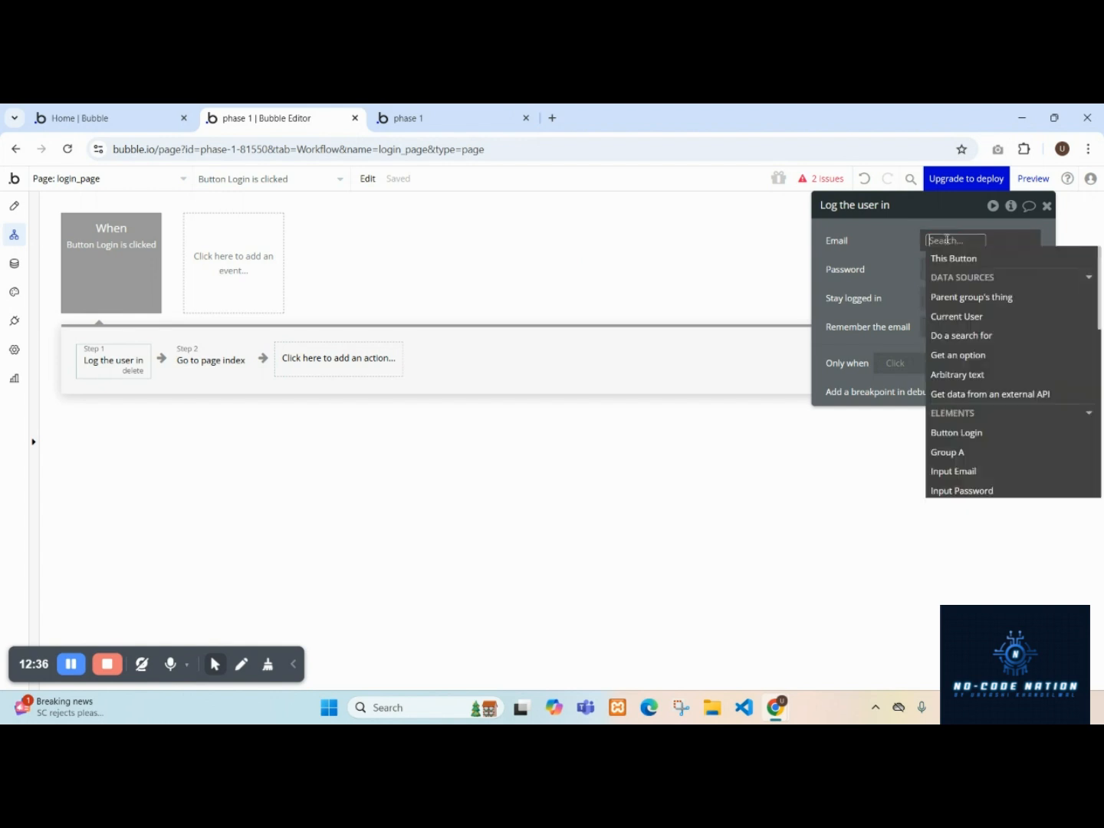
pyautogui.write('in')
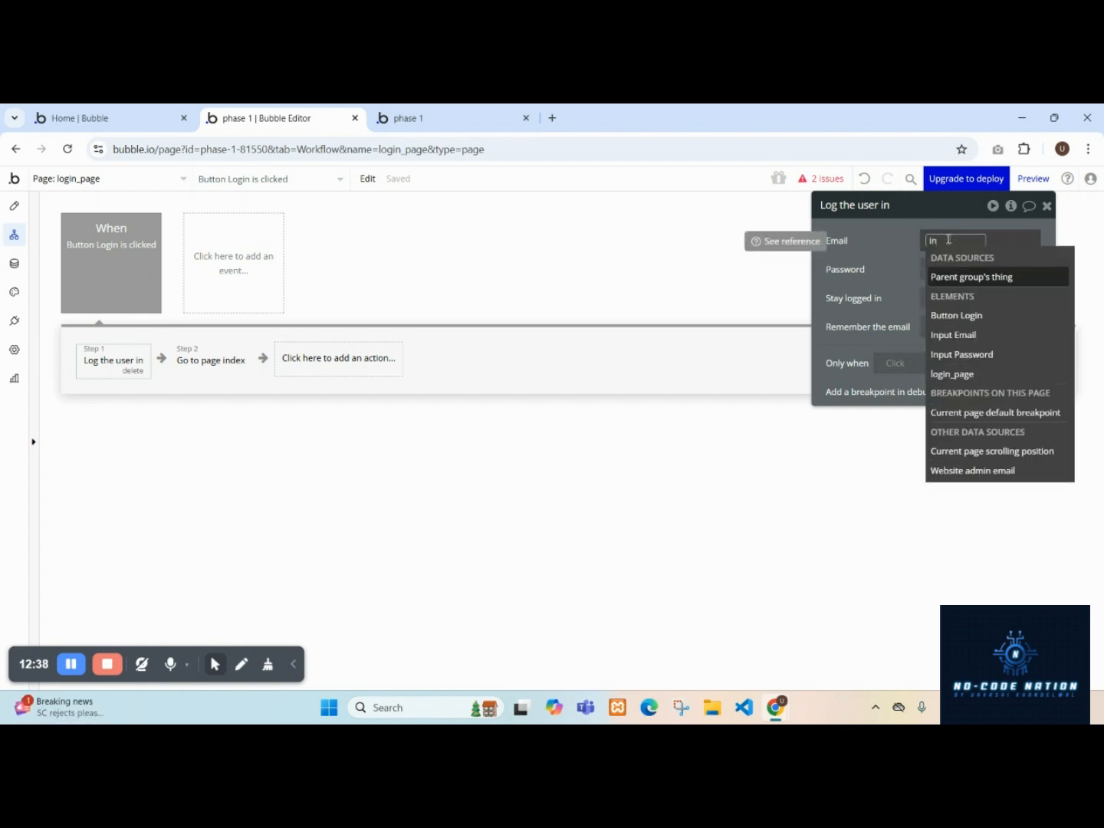
pyautogui.click(982, 334)
pyautogui.click(997, 277)
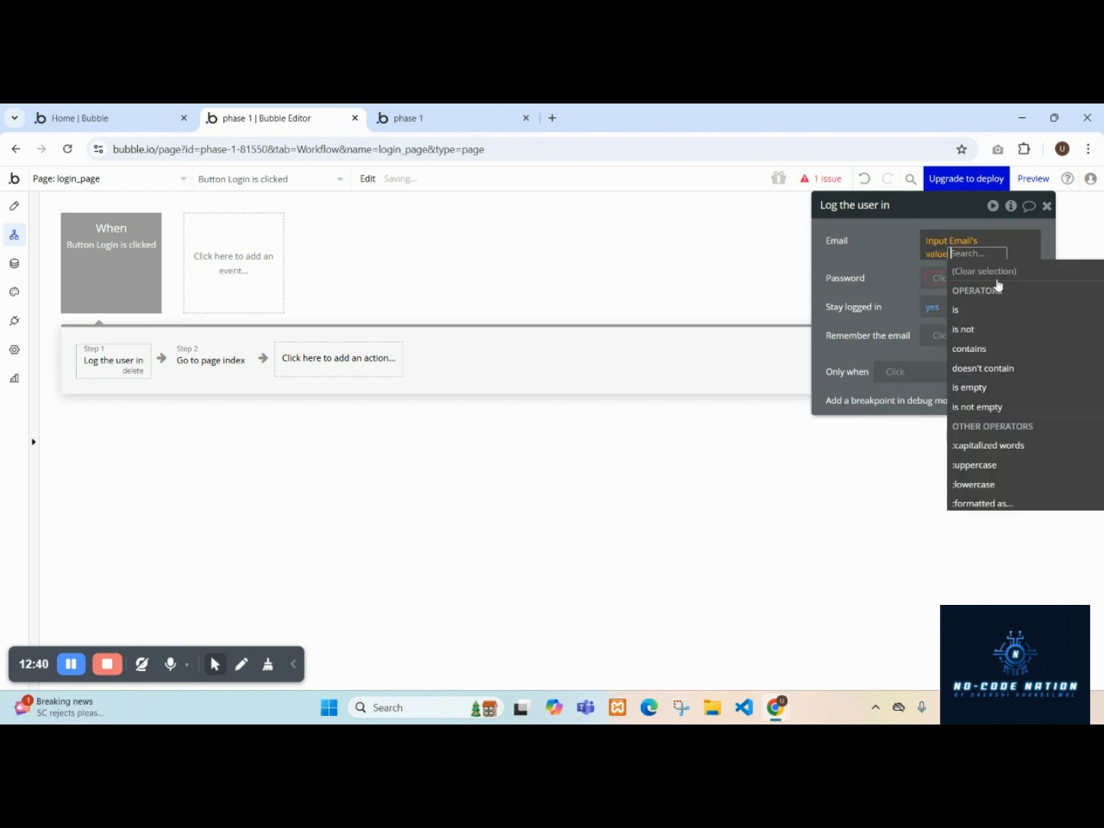
# Set the Log the user in action's Password to Input Password's value.
pyautogui.click(940, 280)
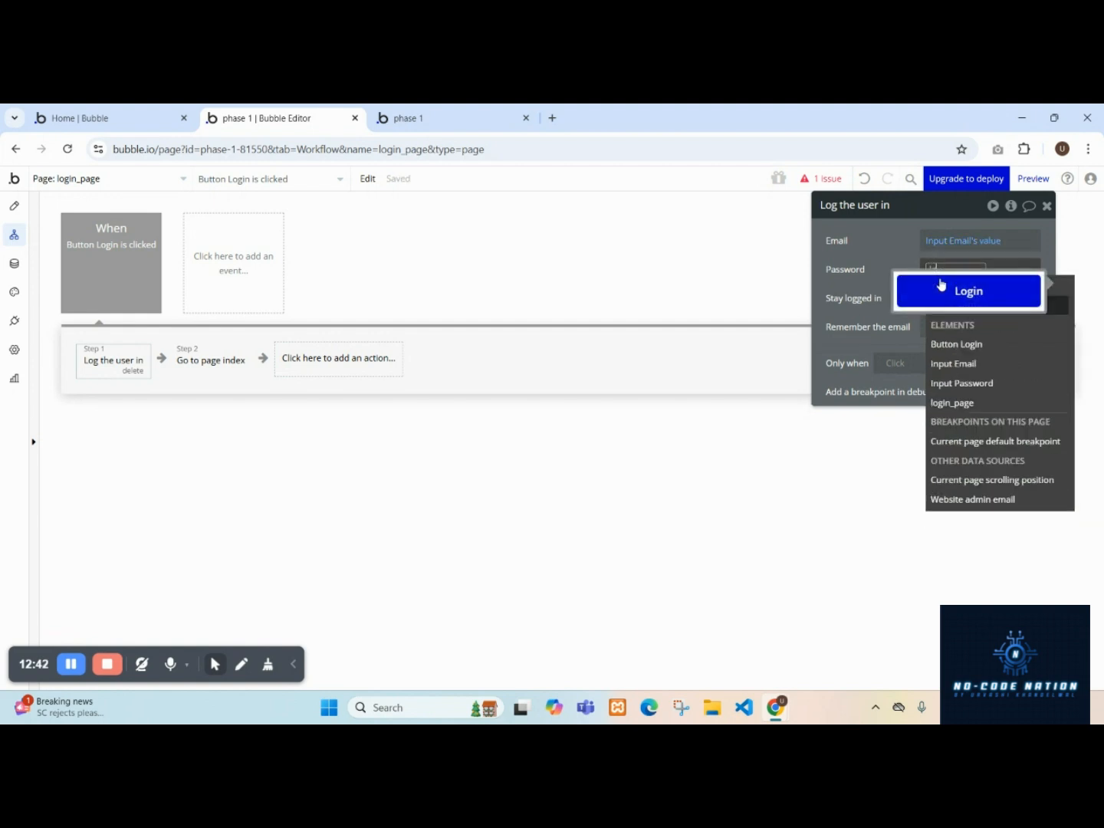
pyautogui.click(963, 384)
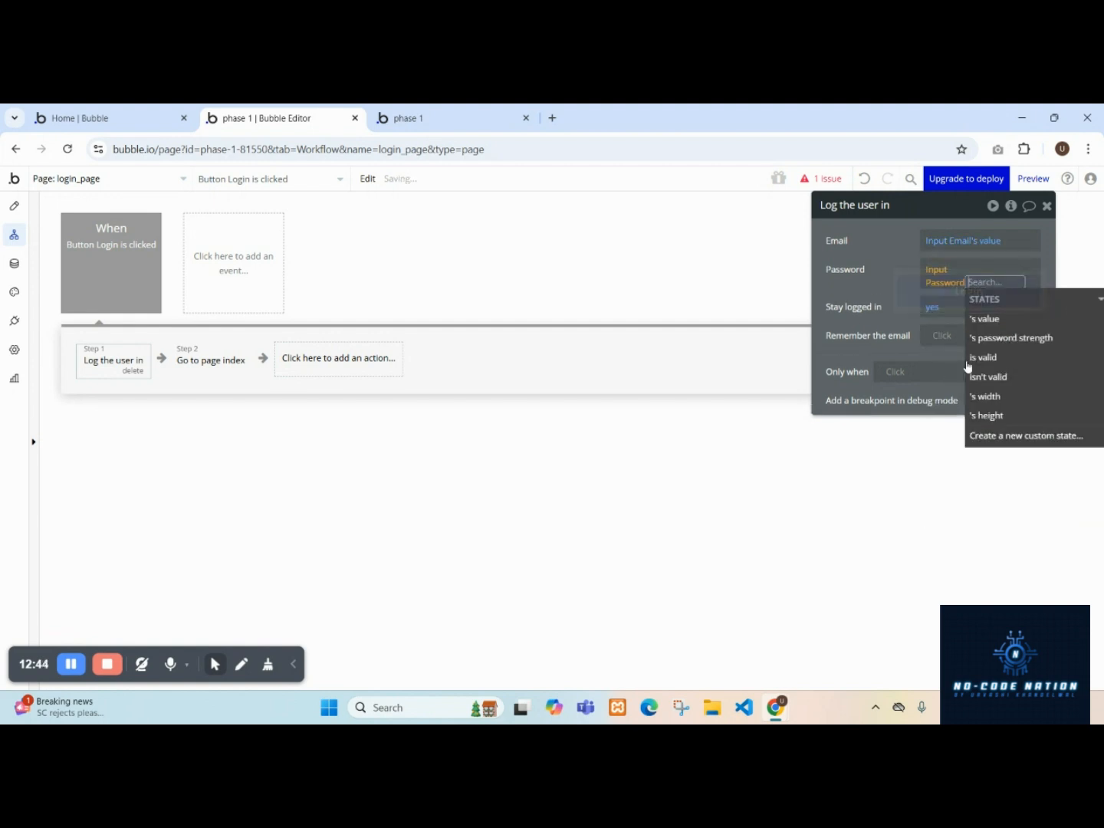
pyautogui.click(984, 323)
pyautogui.click(895, 278)
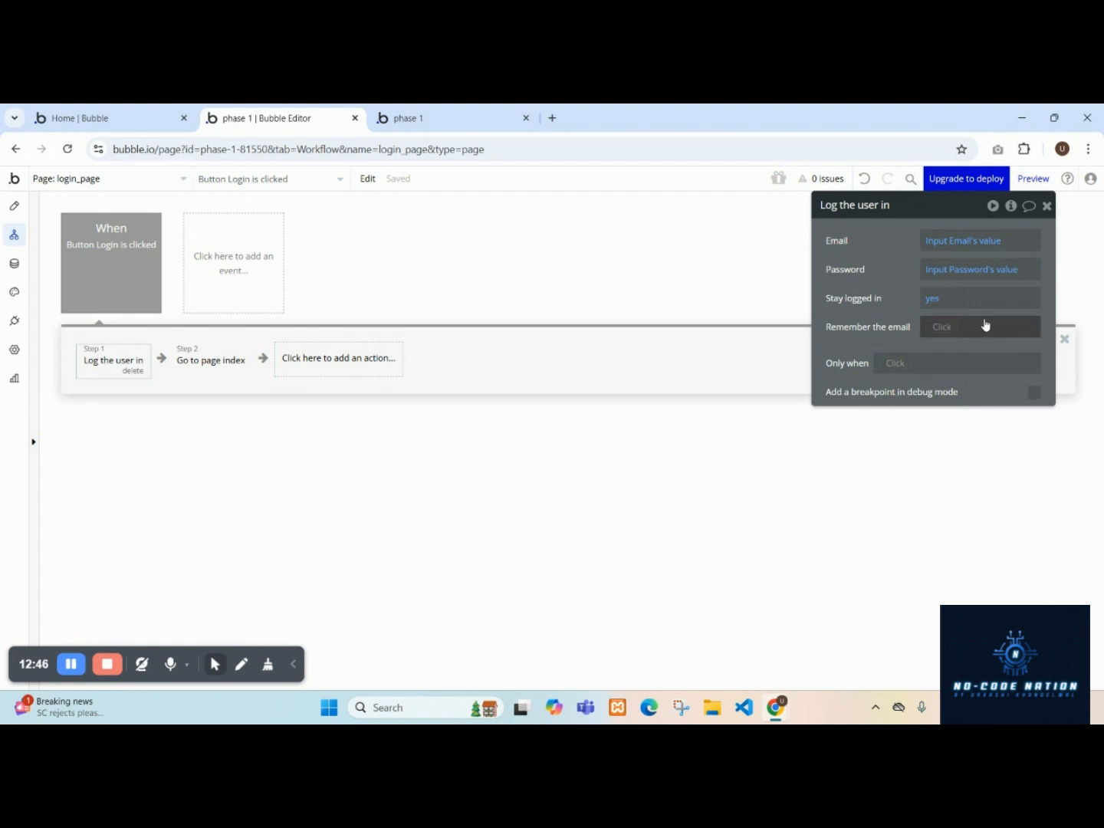
# Log in on the preview login page by pasting the user's email and entering the account password.
pyautogui.click(455, 112)
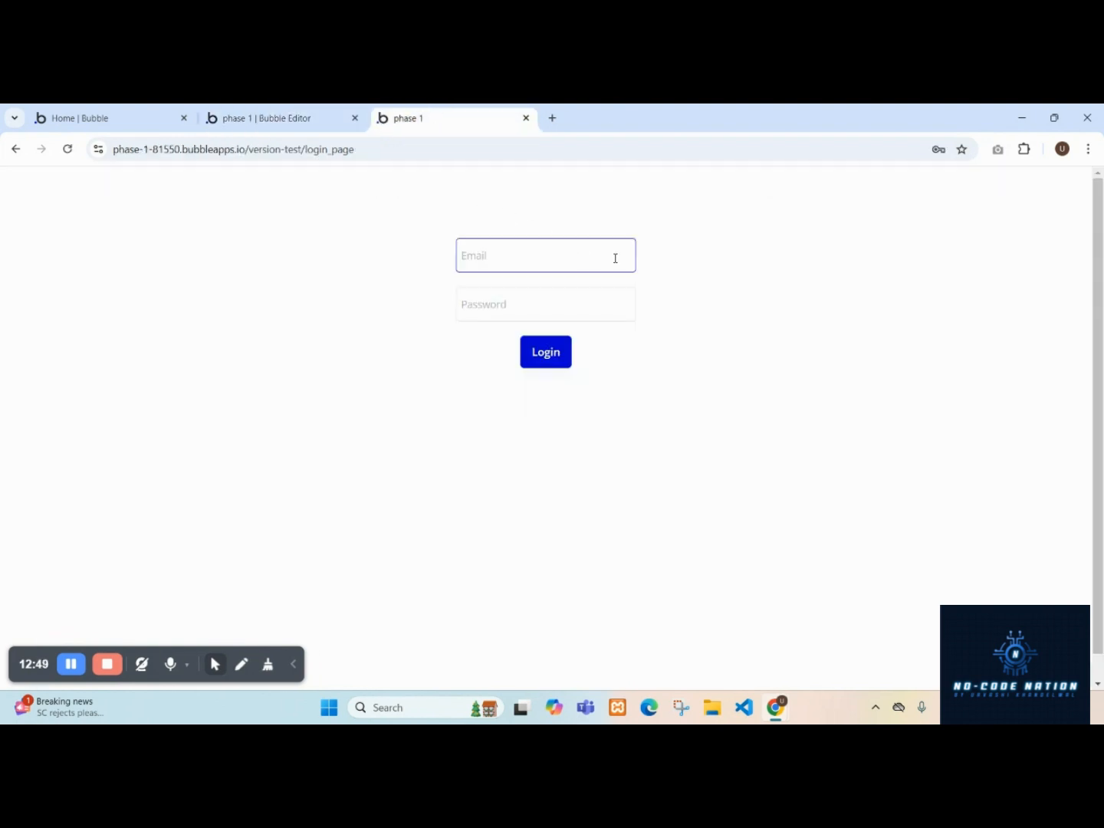
pyautogui.hotkey('ctrl', 'v')
pyautogui.click(565, 313)
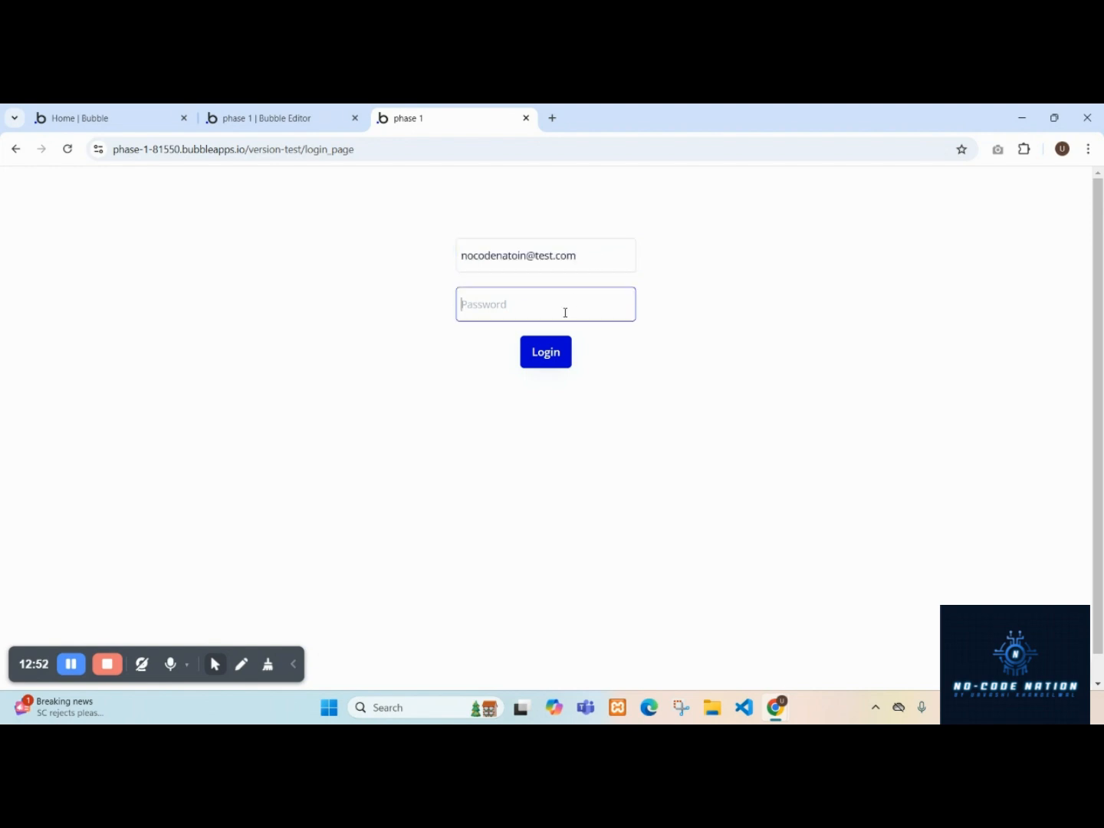
pyautogui.write('1')
pyautogui.click(538, 349)
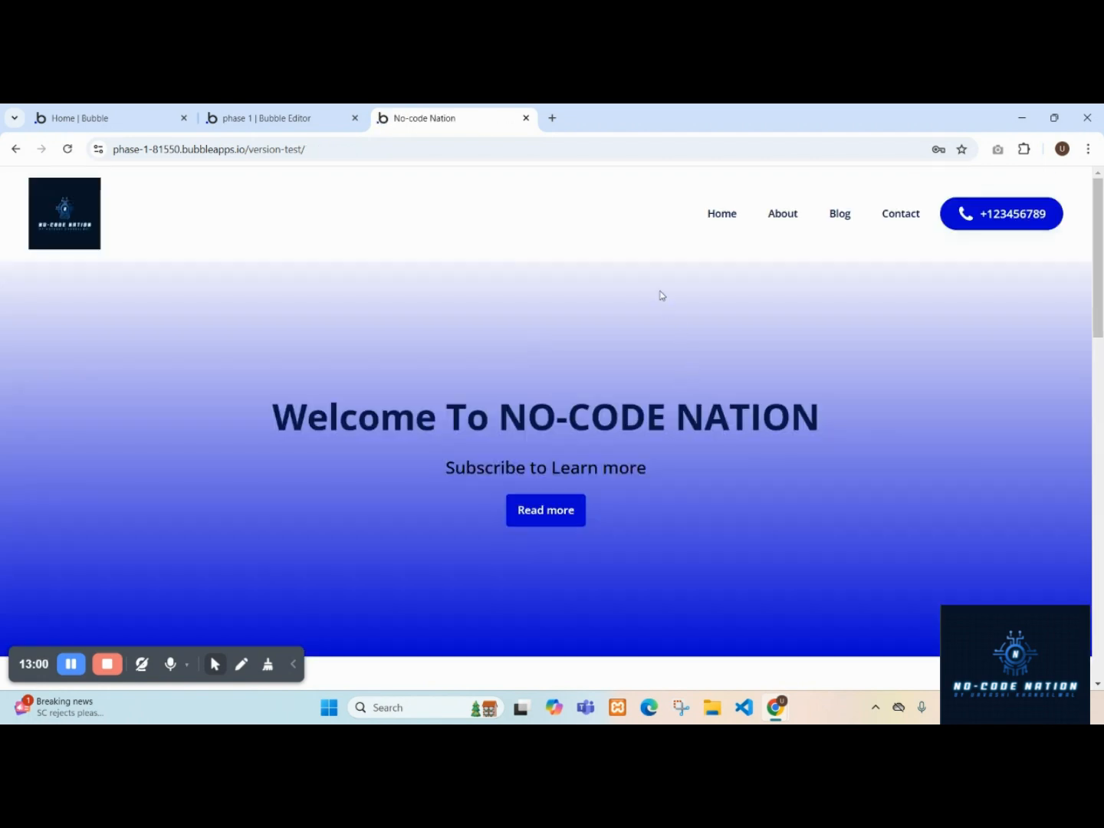
pyautogui.click(309, 107)
pyautogui.click(486, 108)
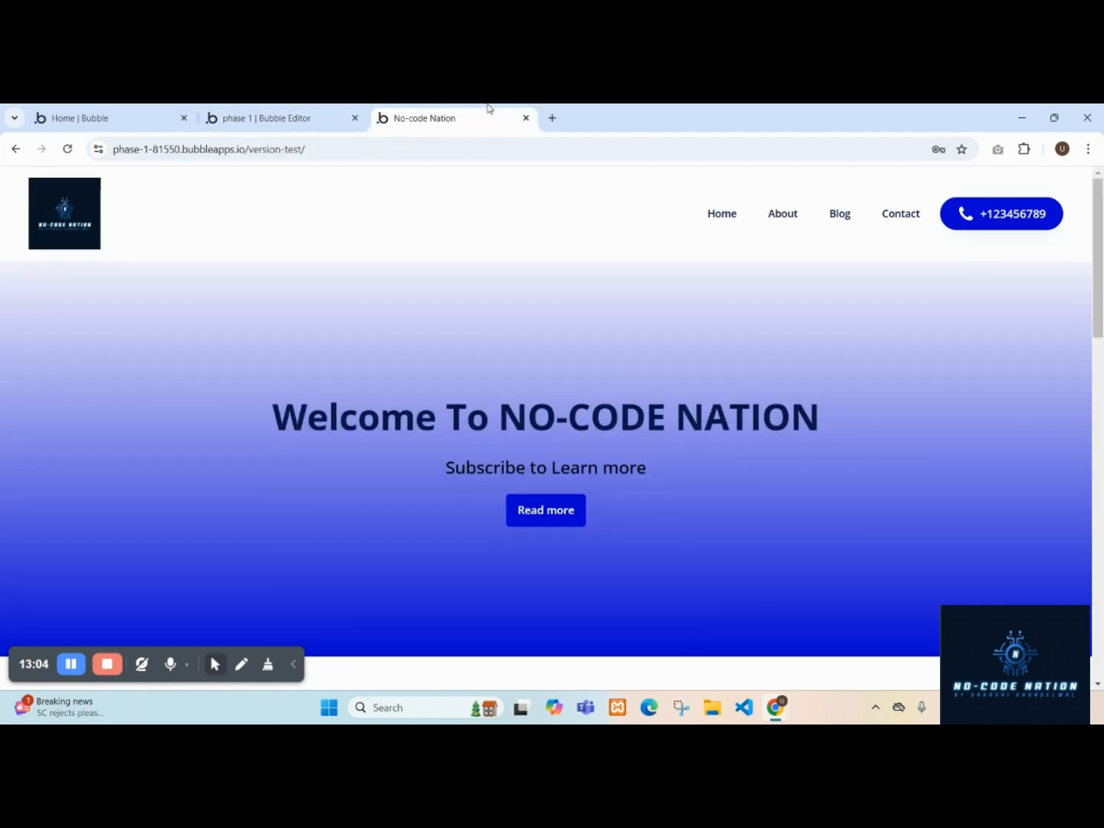